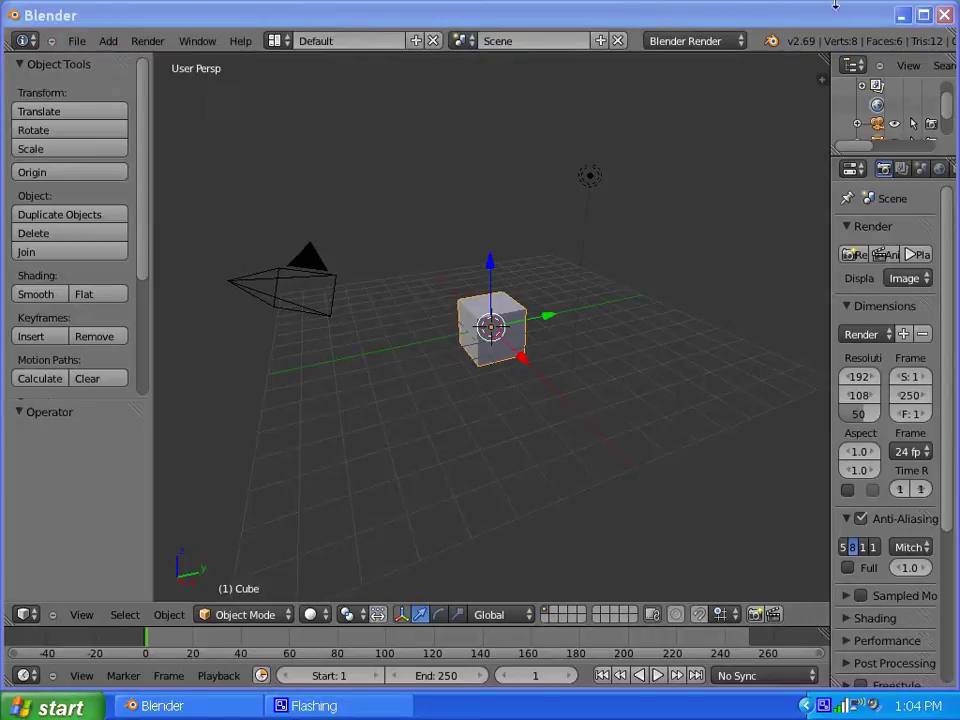
Step: Maximize Blender, delete the default cube, and bring up the File > Import format list
click(922, 16)
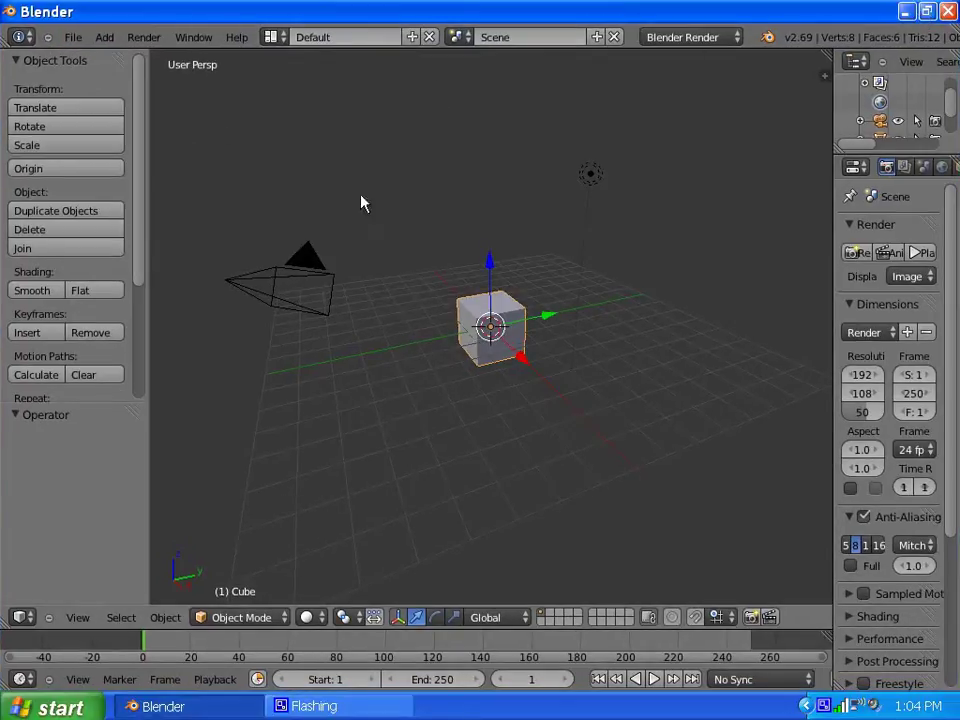
key(x)
click(328, 295)
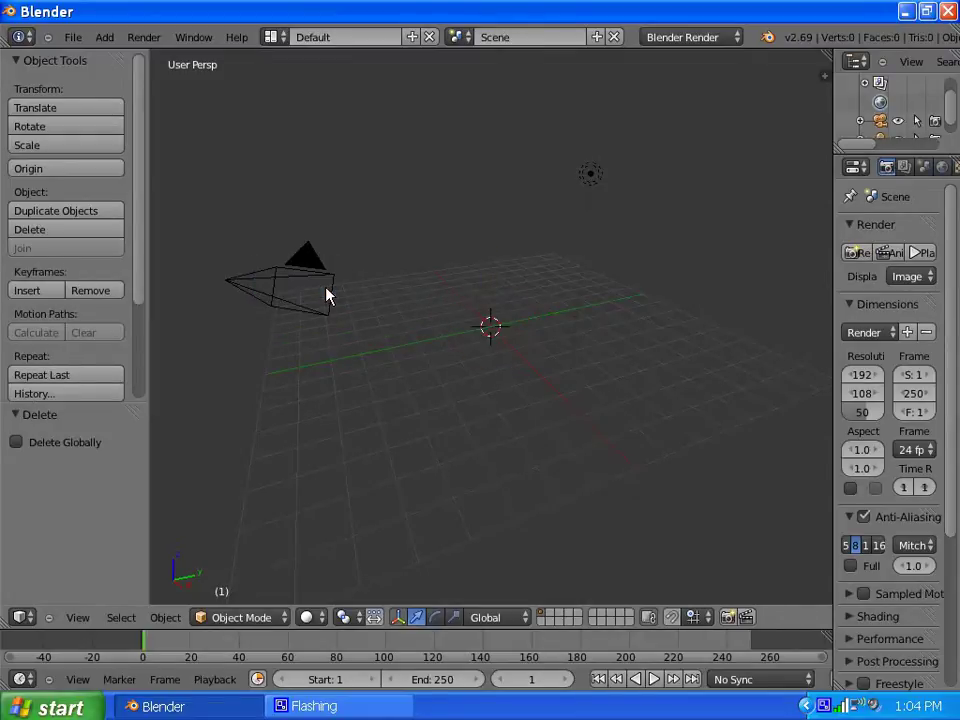
click(72, 37)
mouse_move(128, 320)
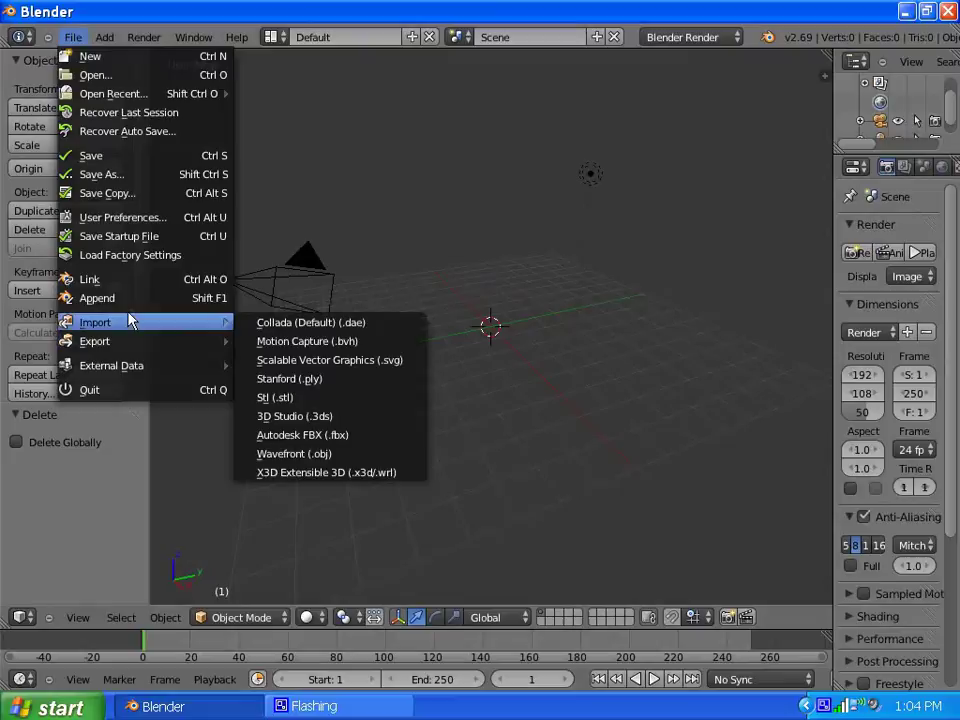
Step: Import Aire_404.obj from the BasicCanardPlane folder as a Wavefront OBJ
click(300, 455)
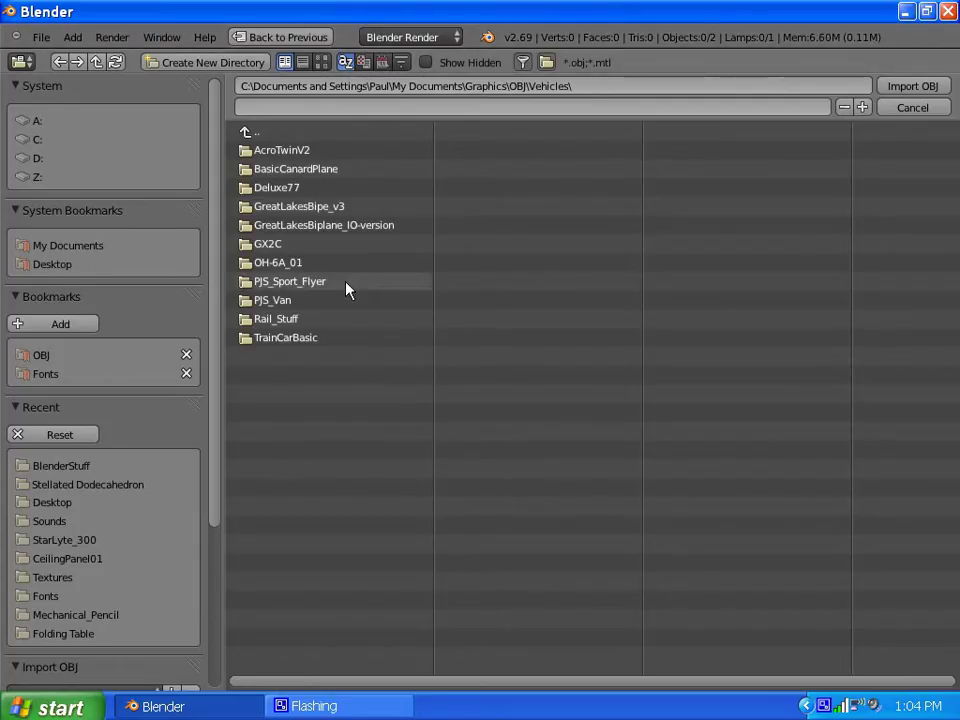
click(250, 172)
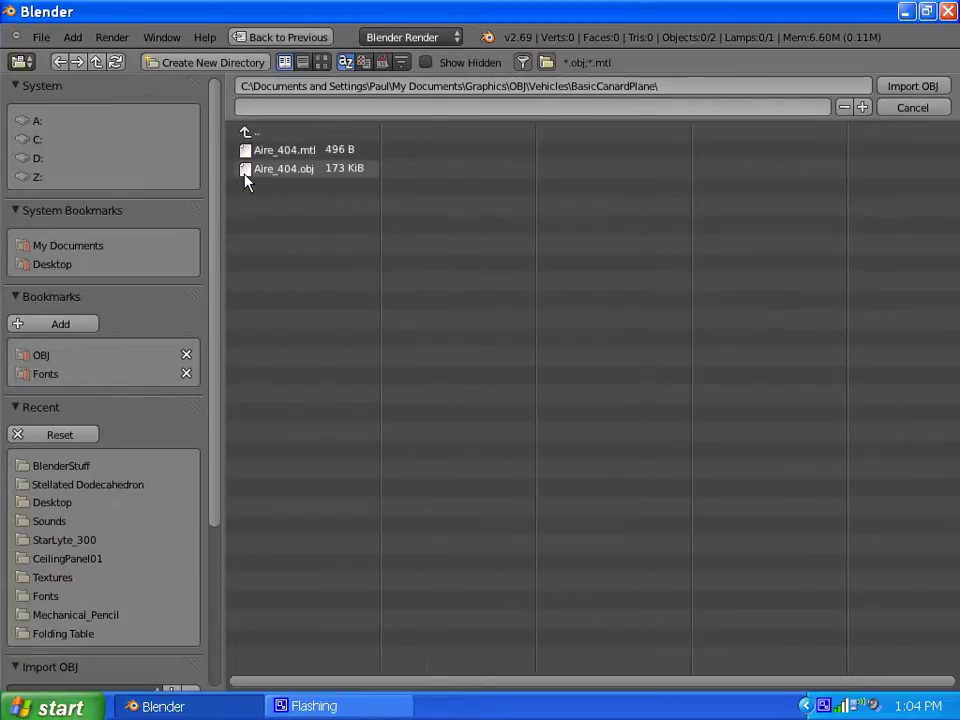
click(270, 172)
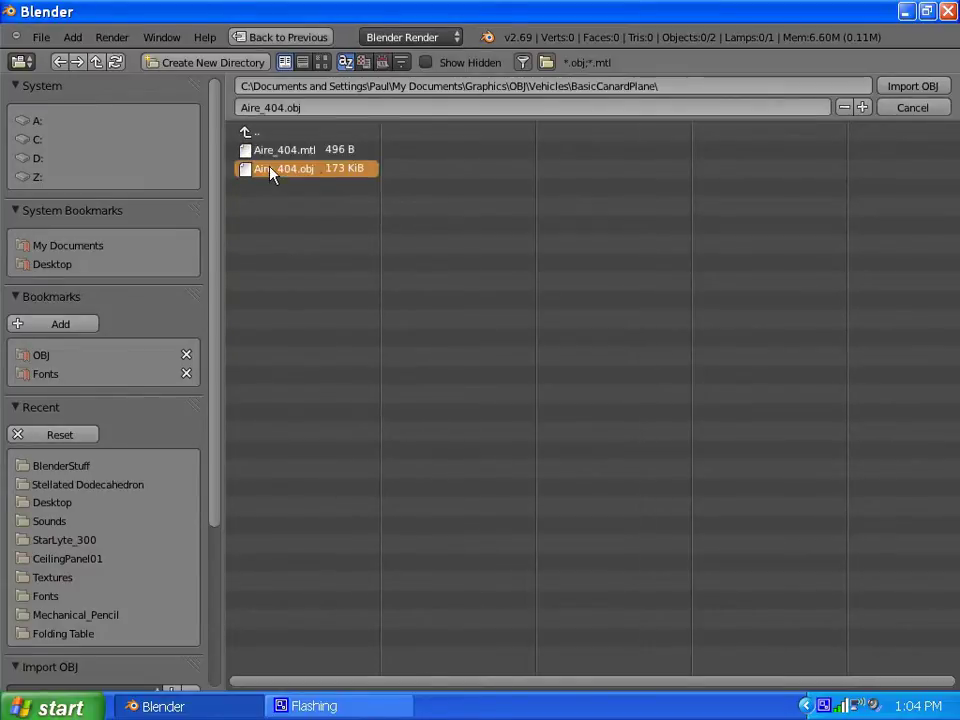
click(914, 87)
scroll(556, 318, down, 7)
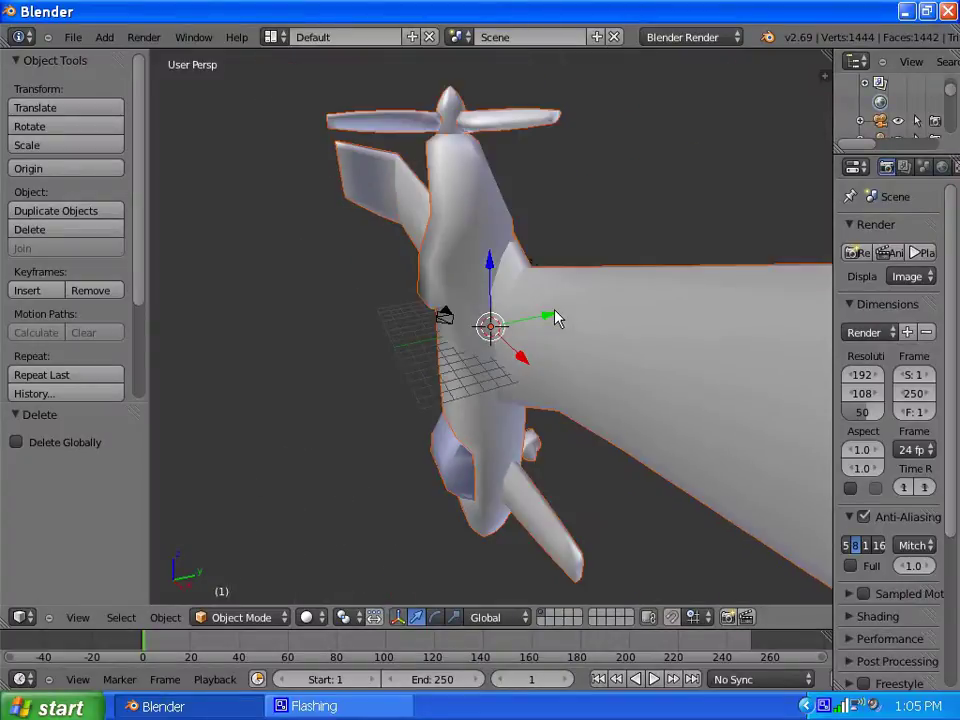
scroll(510, 332, up, 2)
scroll(104, 170, down, 2)
scroll(90, 95, up, 1)
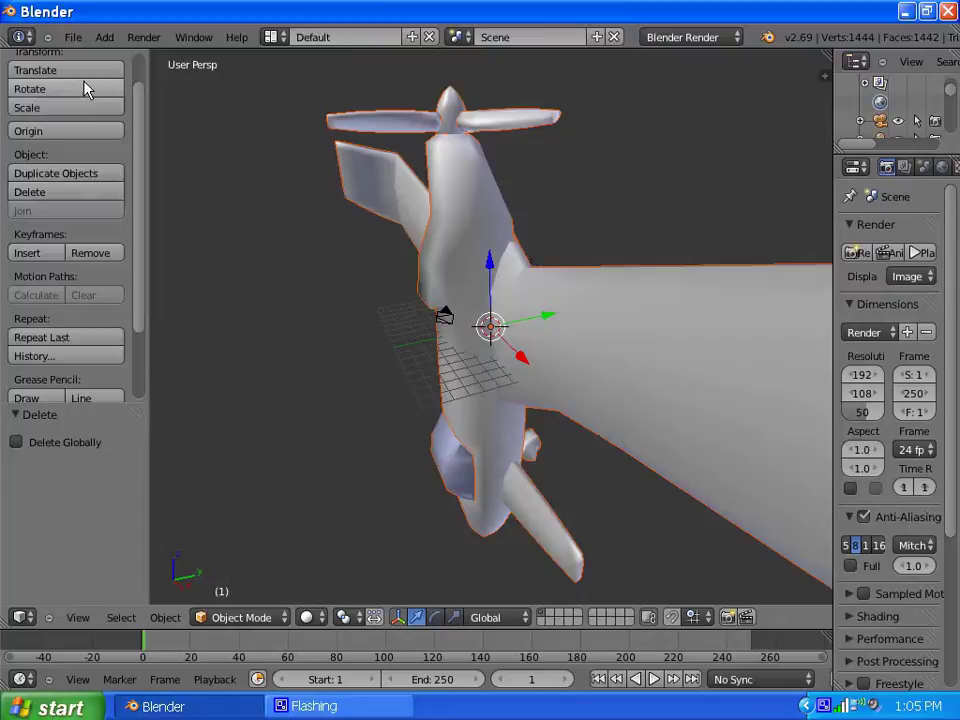
scroll(84, 89, up, 1)
Step: Undo the wrongly oriented import and re-import Aire_404.obj with Forward set to Y Forward
key(ctrl+z)
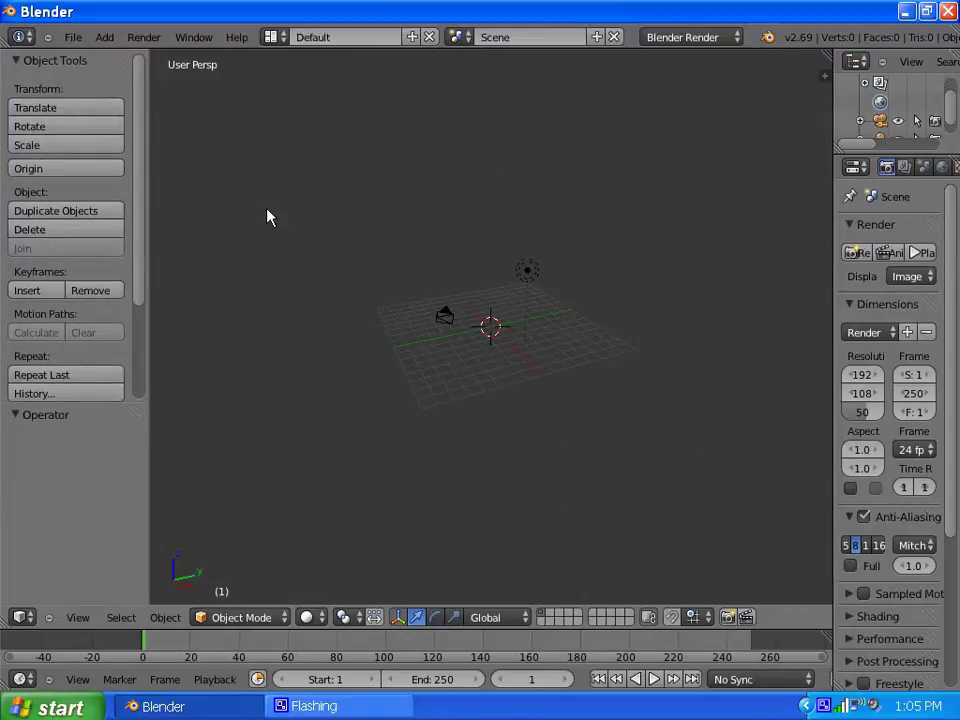
click(73, 37)
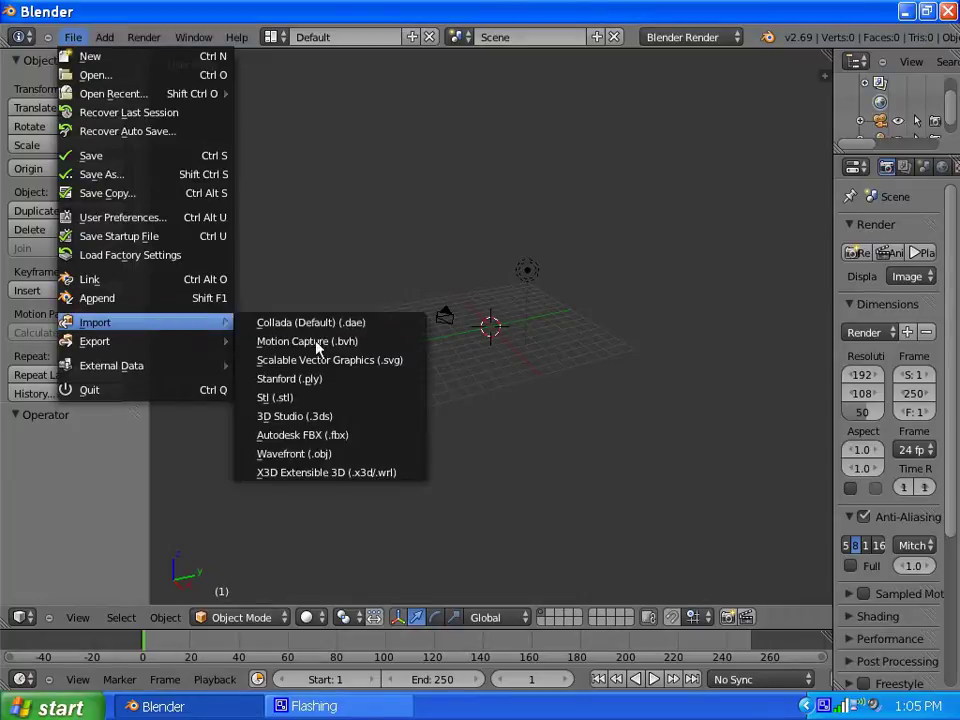
click(294, 453)
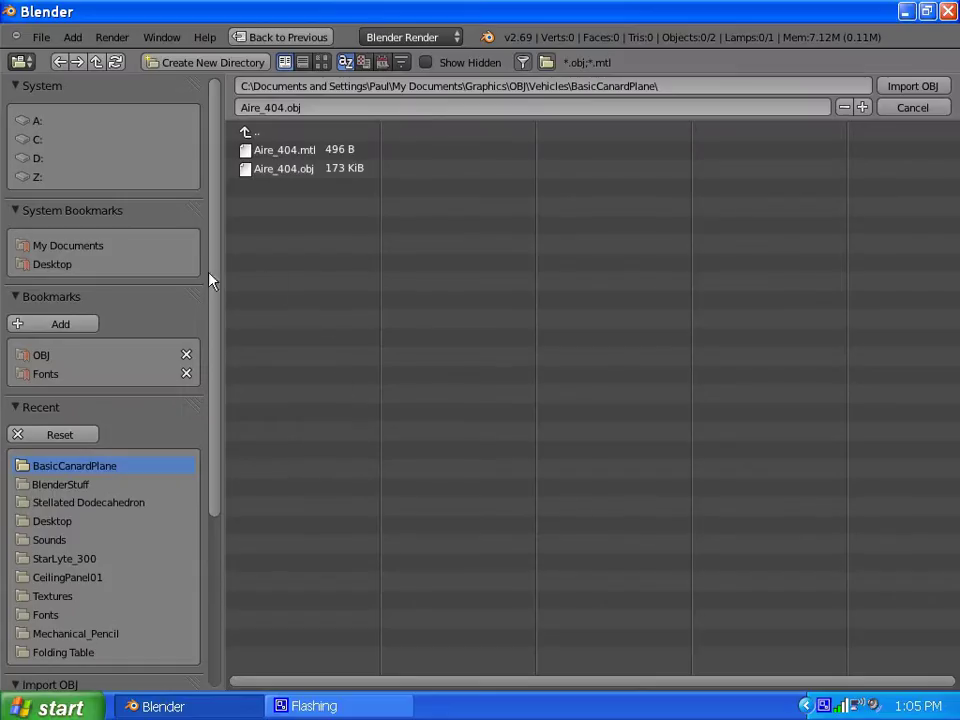
click(256, 172)
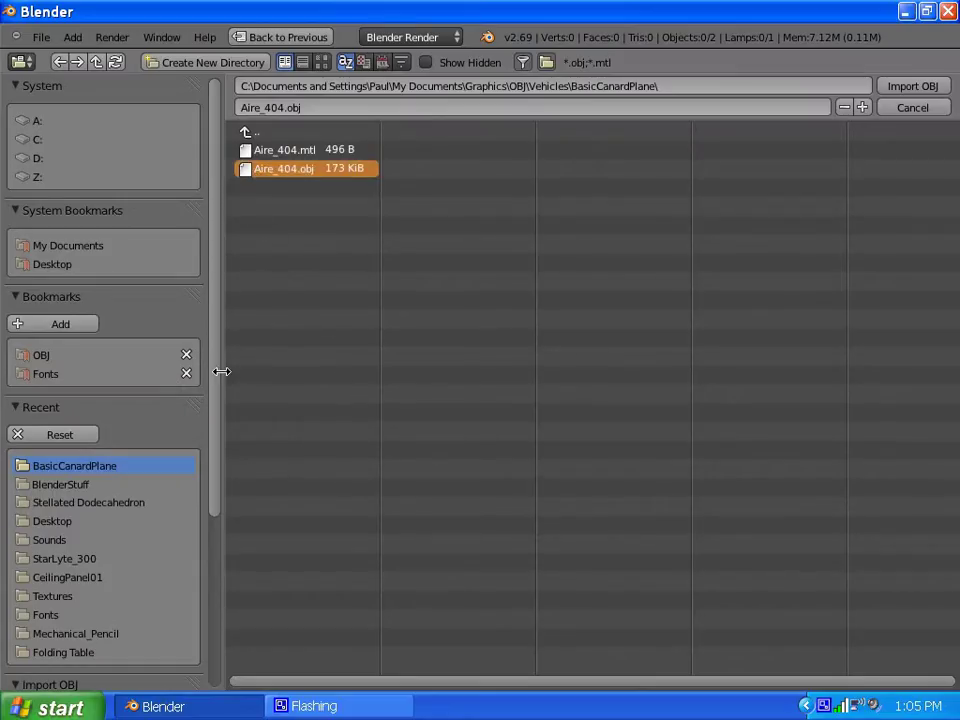
scroll(212, 400, down, 5)
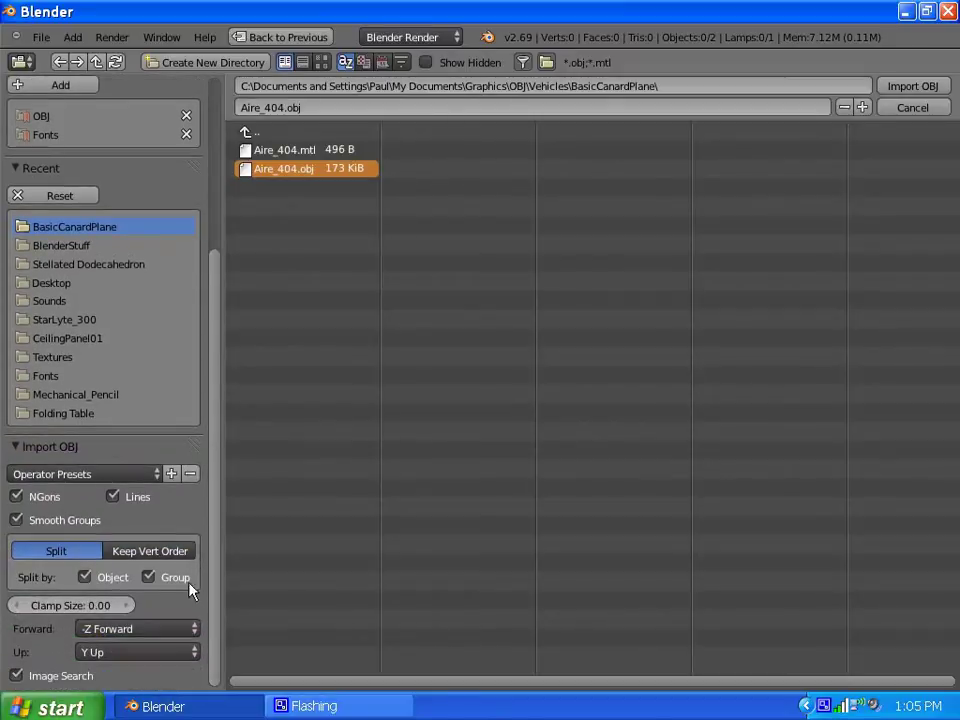
click(185, 636)
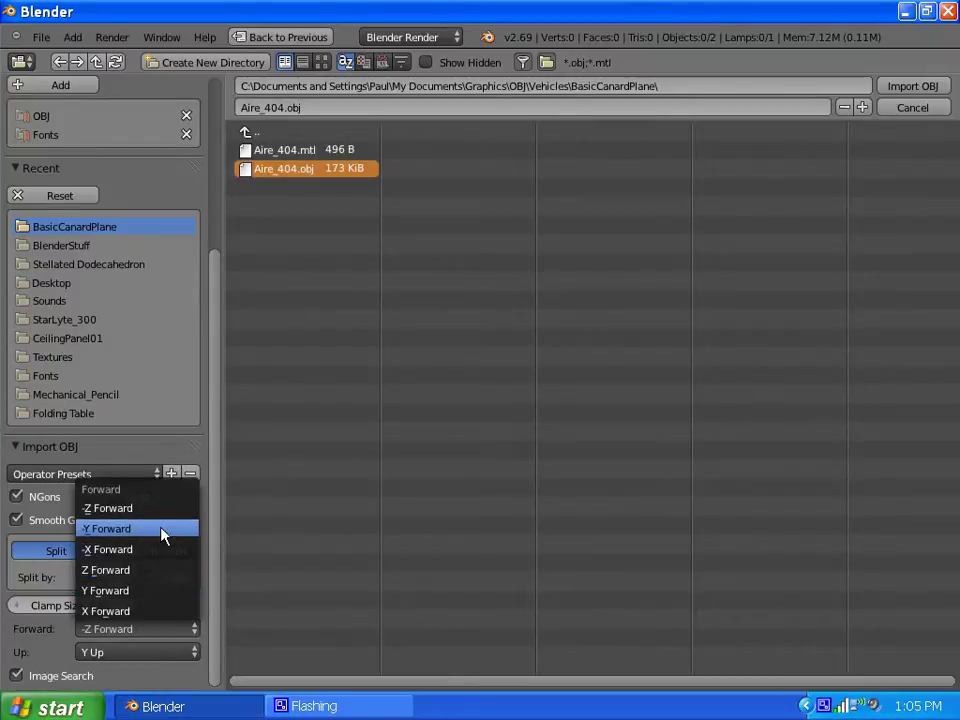
click(143, 597)
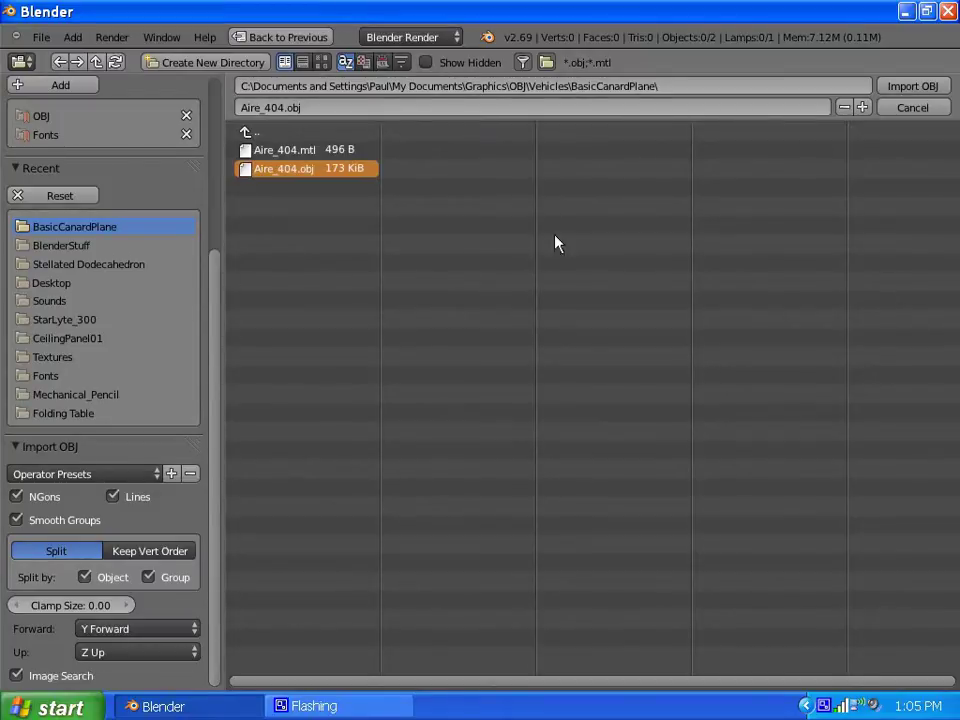
Step: Import the plane with the corrected Y Forward, Z Up axes
click(913, 88)
scroll(533, 365, down, 2)
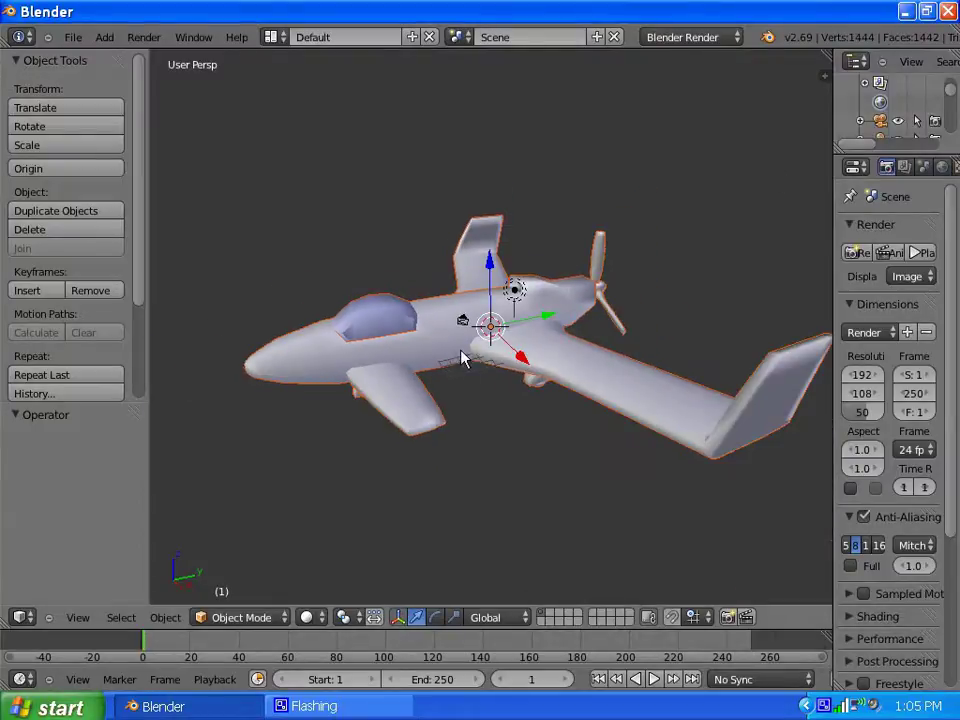
scroll(463, 358, up, 1)
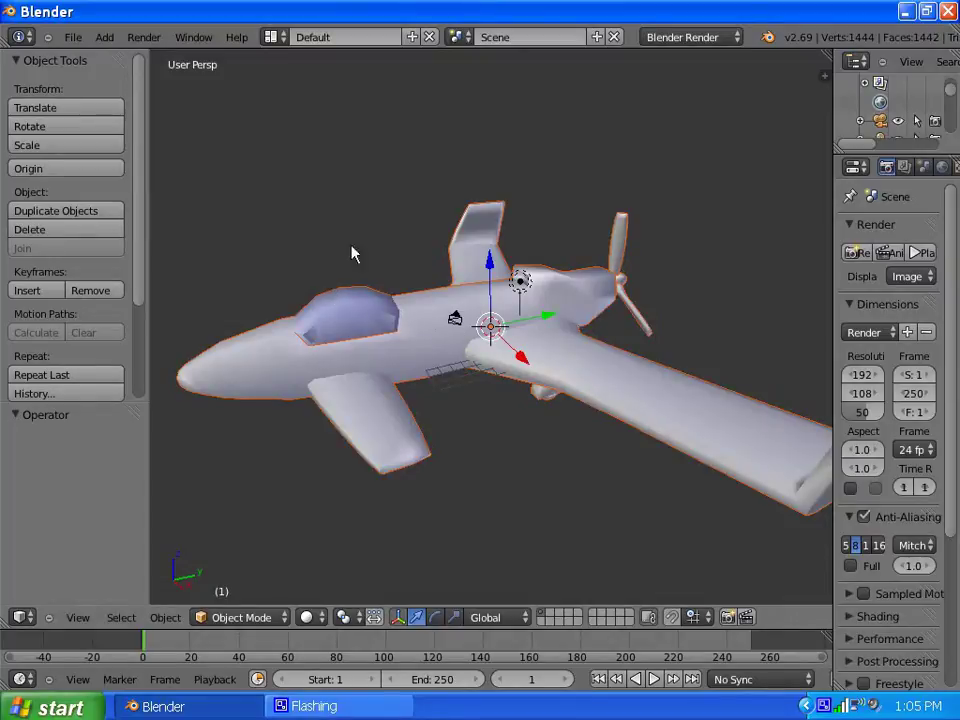
Step: Scale the plane to 0.085, check it through the camera, then rescale to 1.692
click(40, 145)
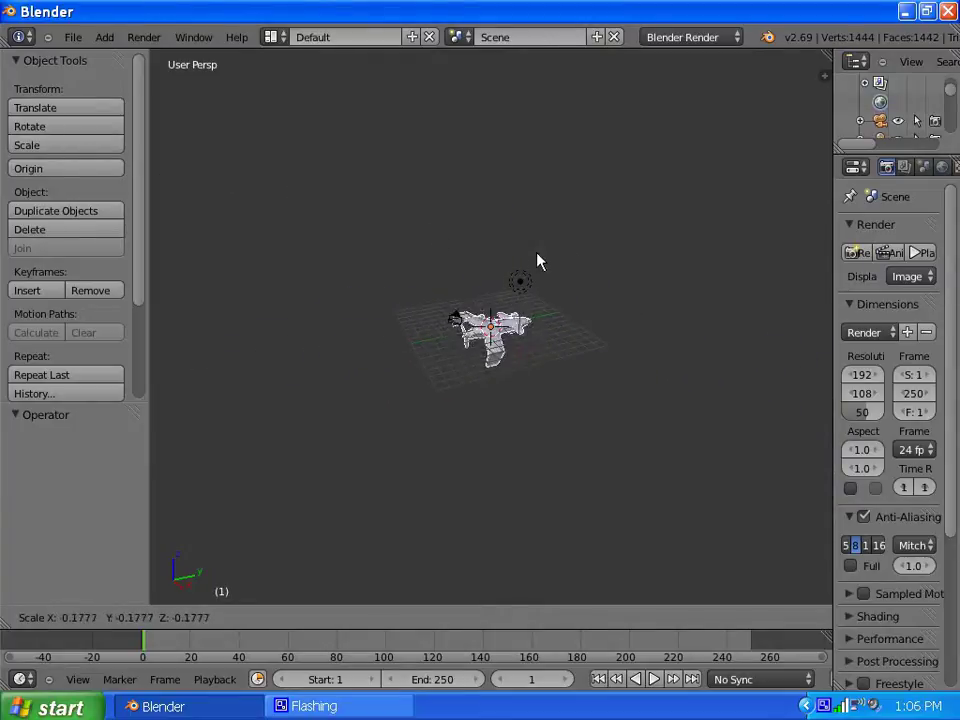
click(459, 308)
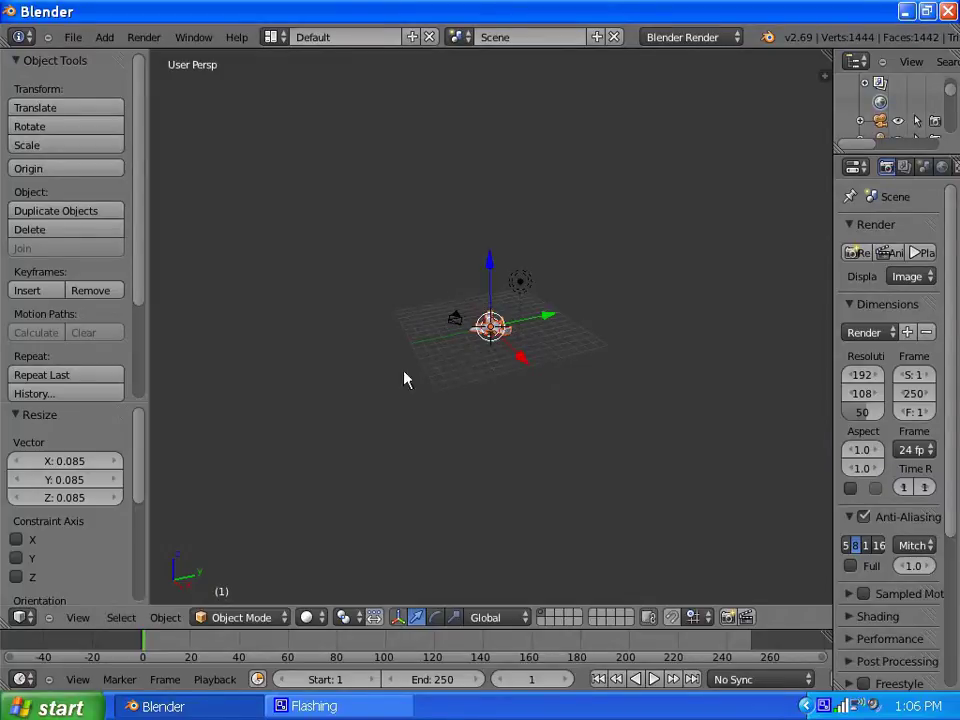
key(KP_0)
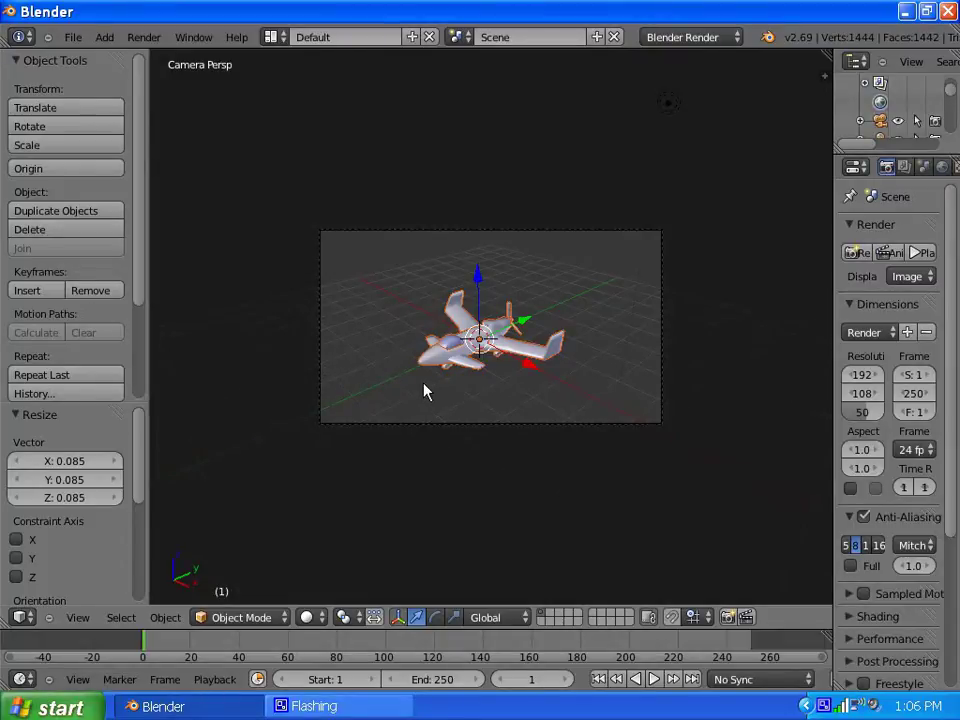
key(s)
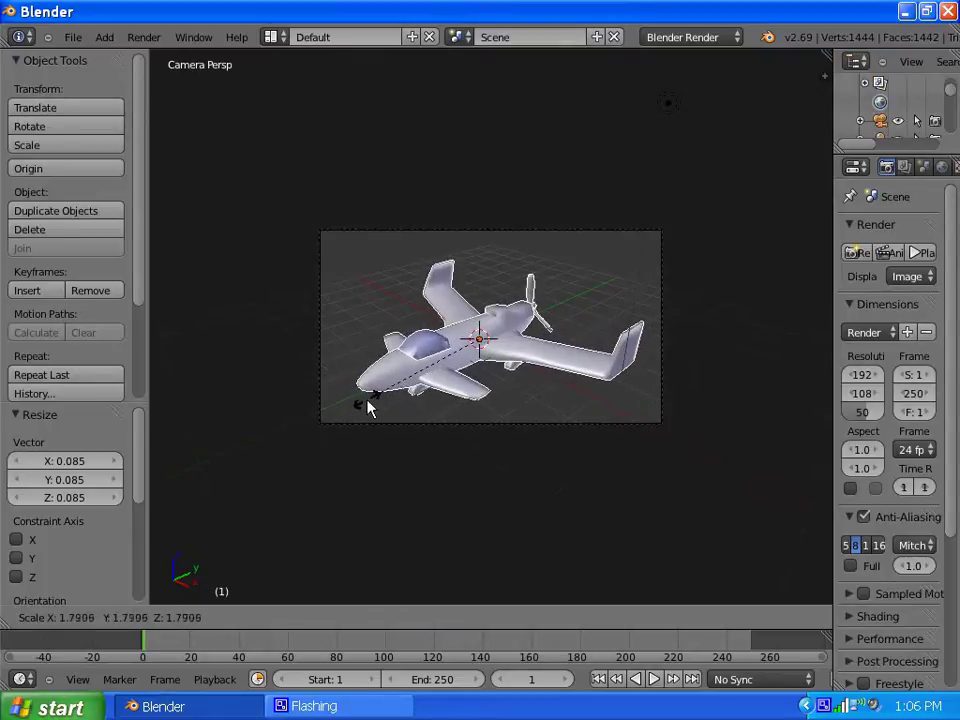
click(375, 401)
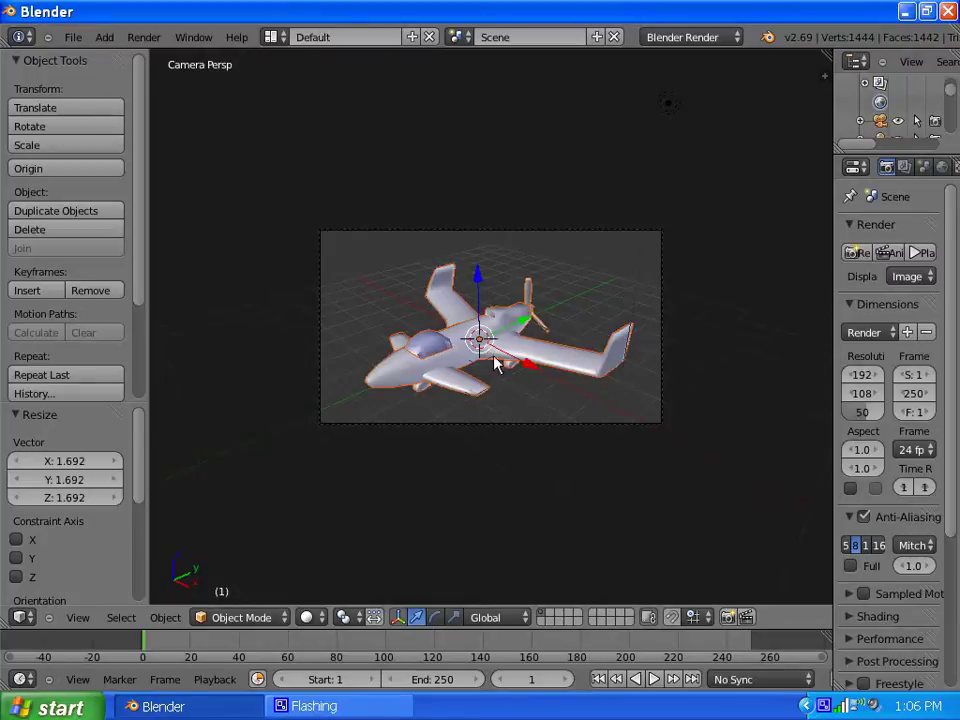
middle_drag(439, 364, 597, 373)
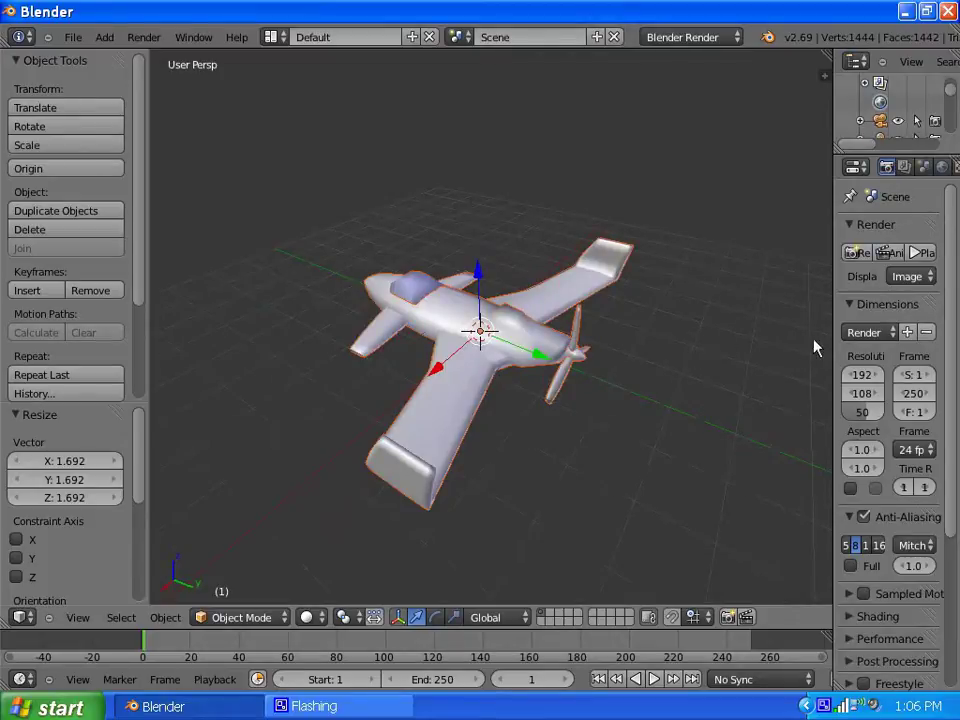
Step: Widen the side panels and select the propeller hub and blades in the viewport
drag(832, 351, 711, 357)
scroll(564, 362, up, 3)
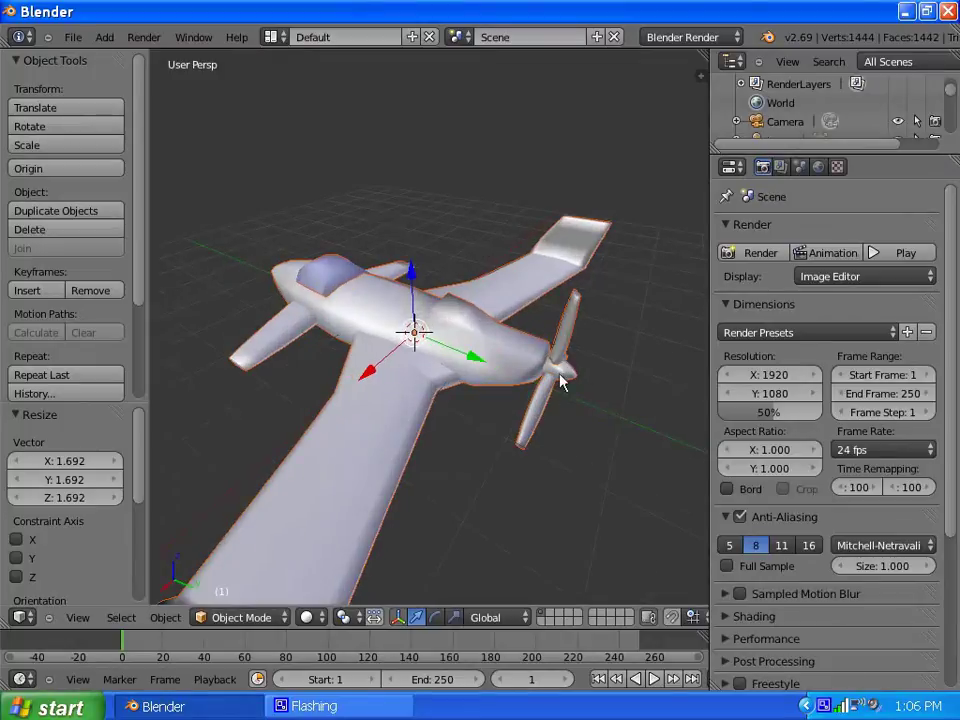
right_click(573, 375)
middle_drag(579, 390, 478, 372)
right_click(478, 372)
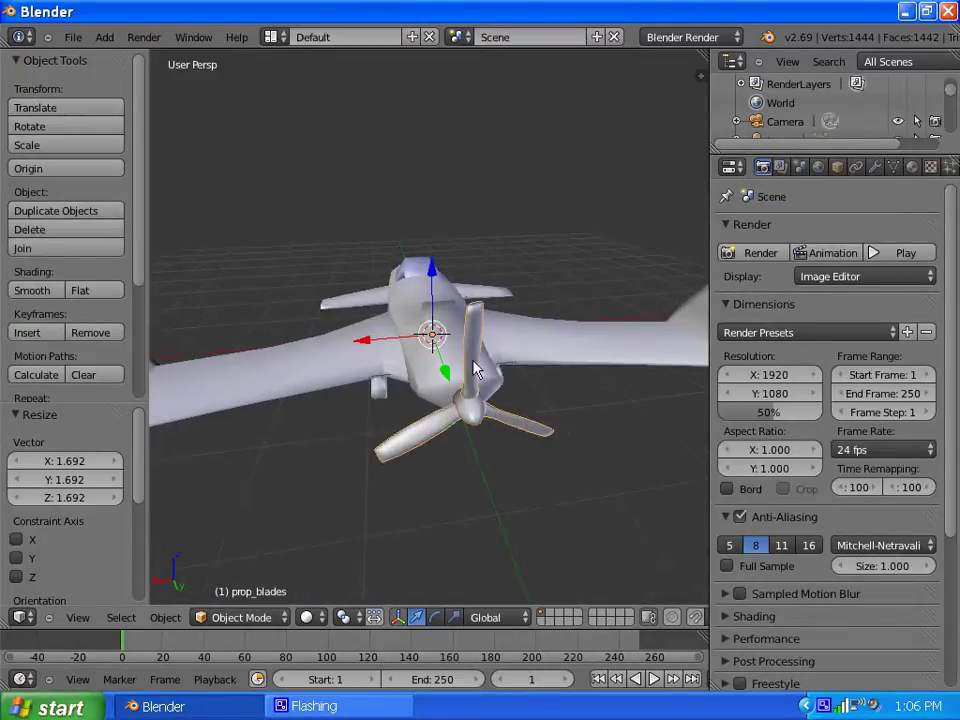
right_click(476, 414)
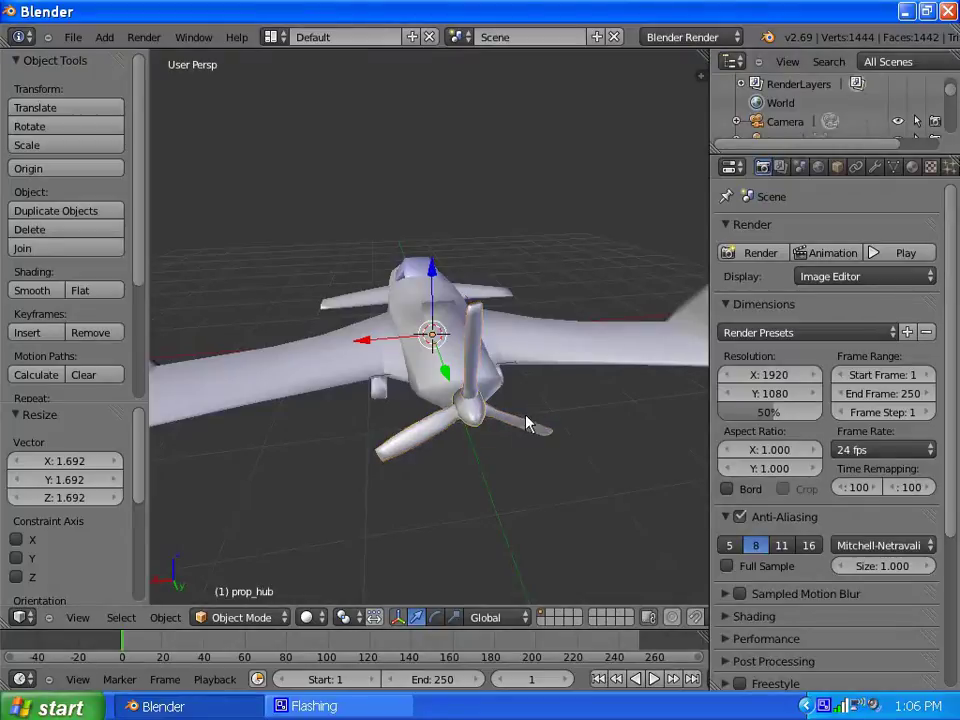
right_click(525, 430)
right_click(468, 421)
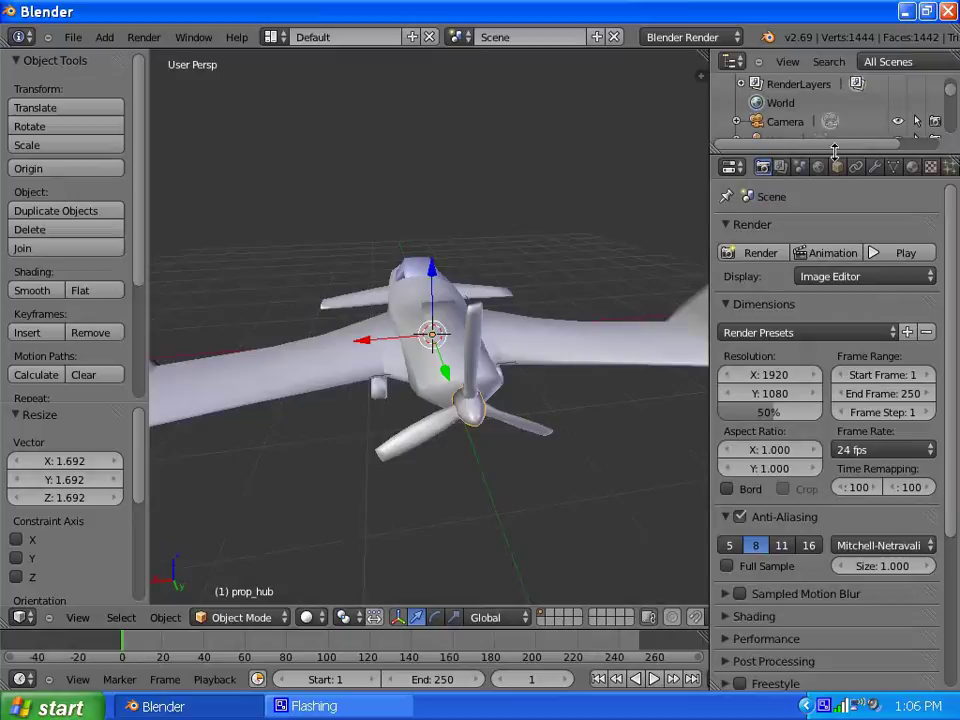
Step: Parent prop_blades under prop_hub in the Outliner, then select prop_hub
drag(835, 153, 813, 338)
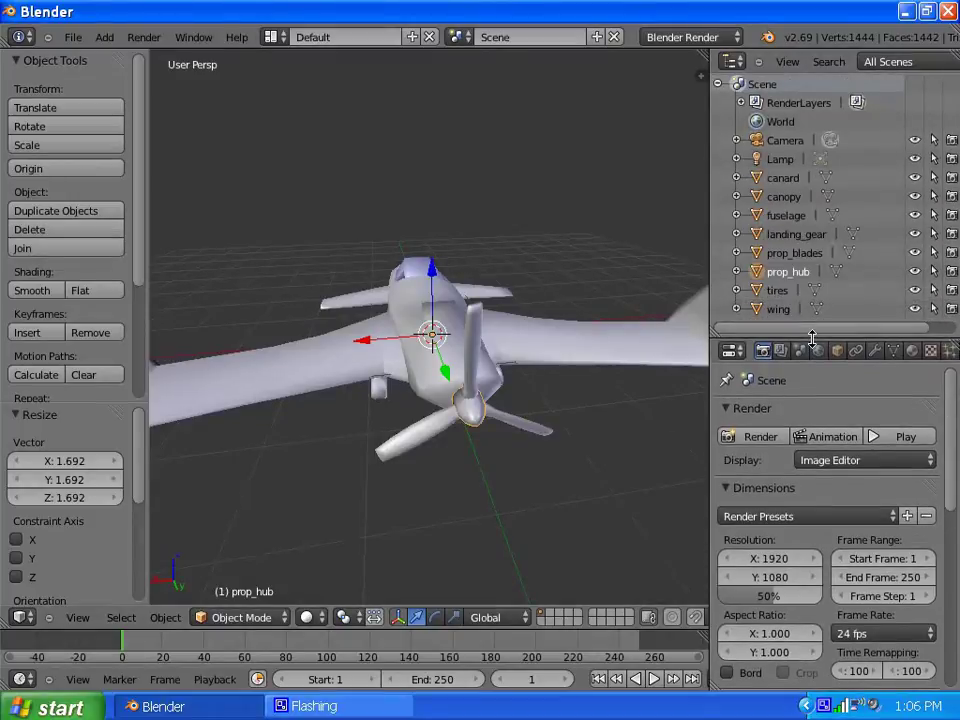
click(738, 255)
click(738, 255)
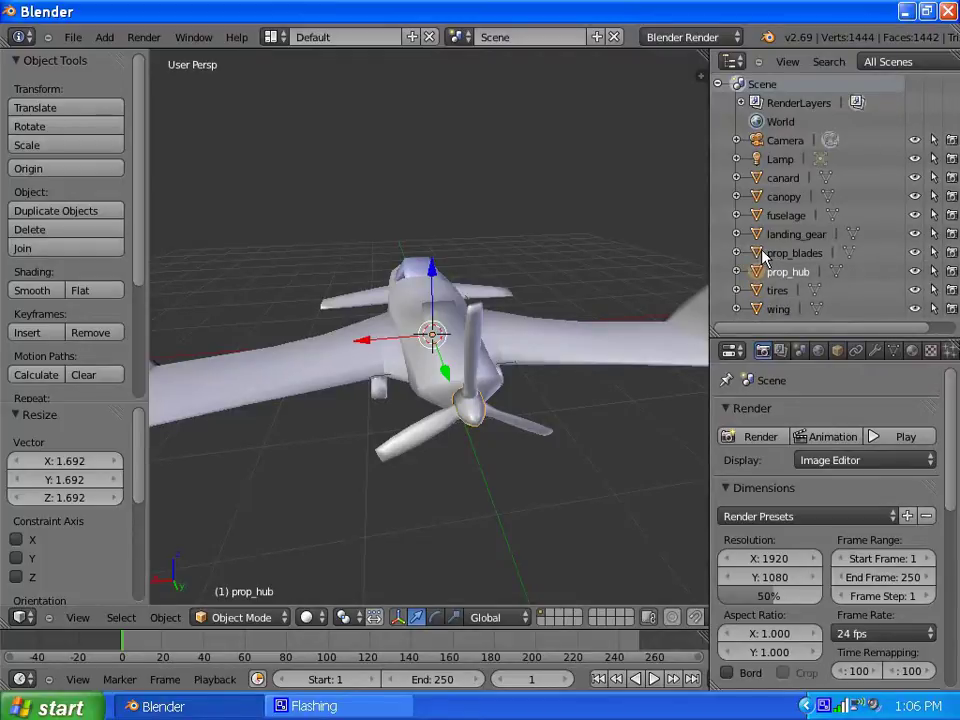
click(760, 257)
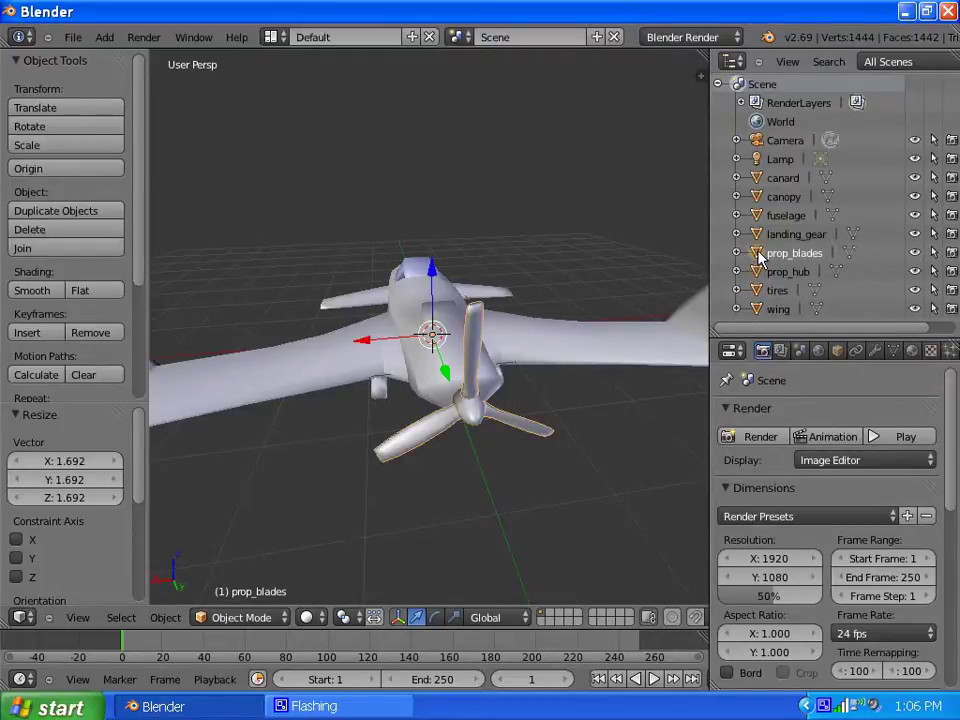
drag(760, 257, 768, 274)
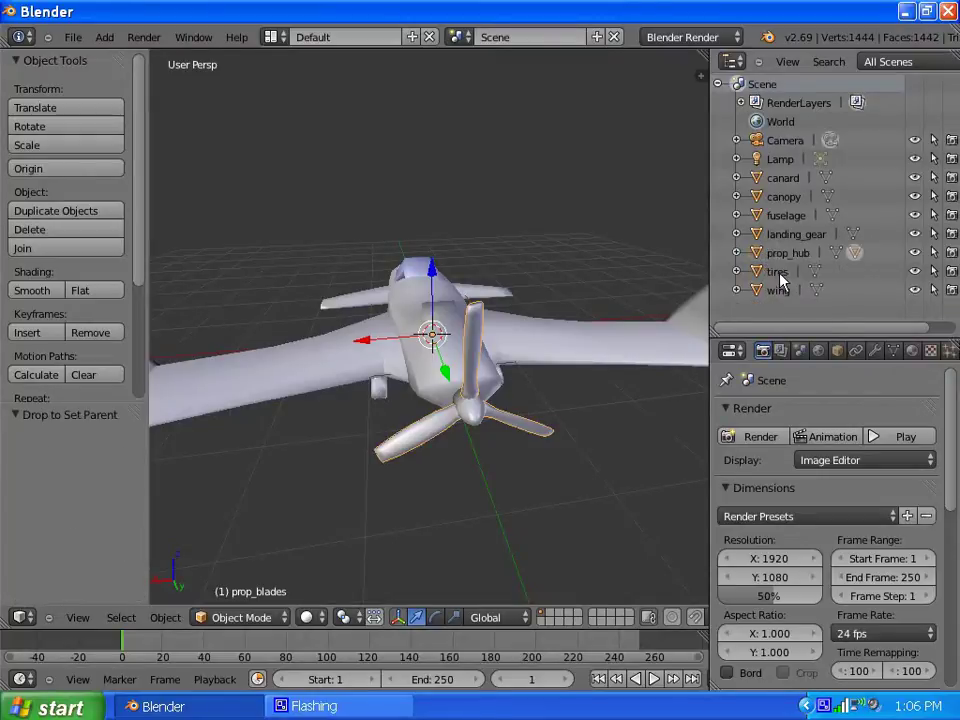
click(737, 253)
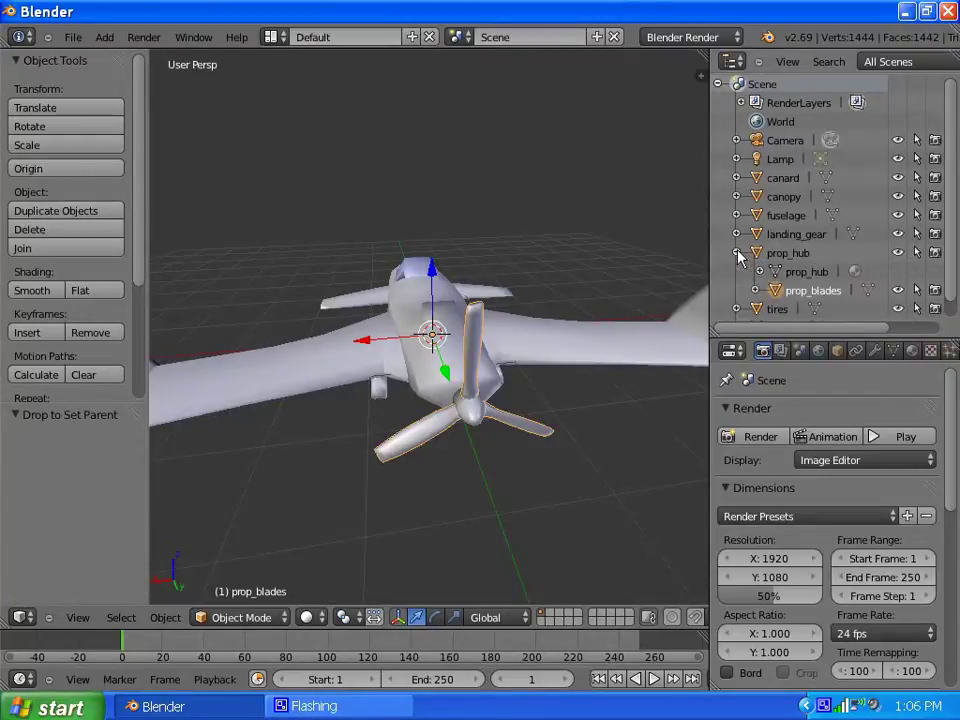
click(738, 254)
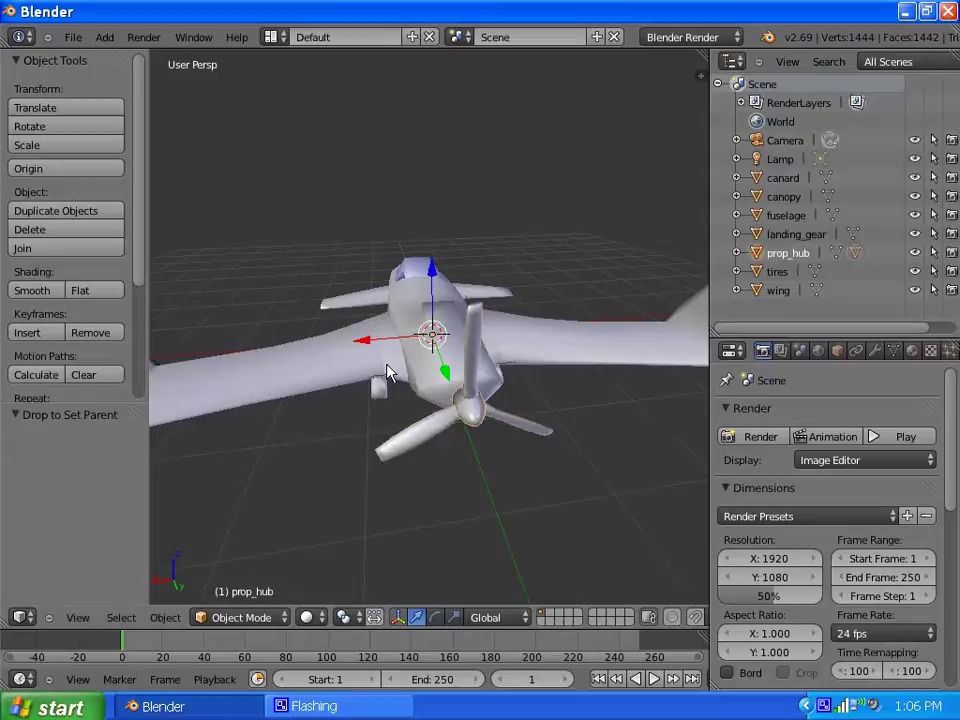
middle_drag(388, 370, 471, 388)
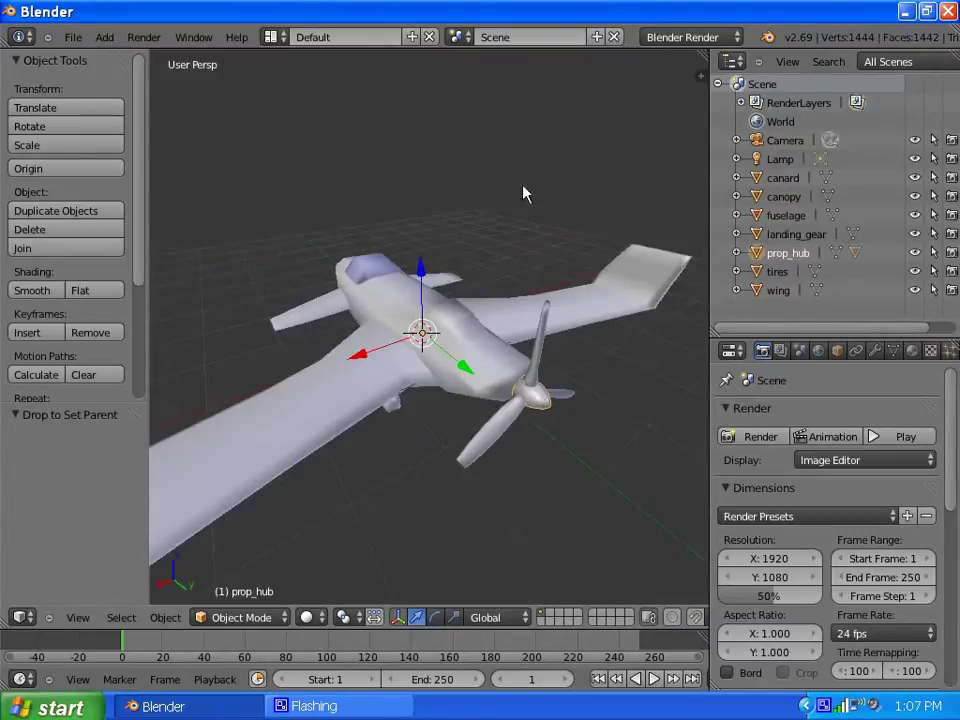
Step: Test-rotate prop_hub with the rotate manipulator, undo it, and orbit to a front view
click(435, 617)
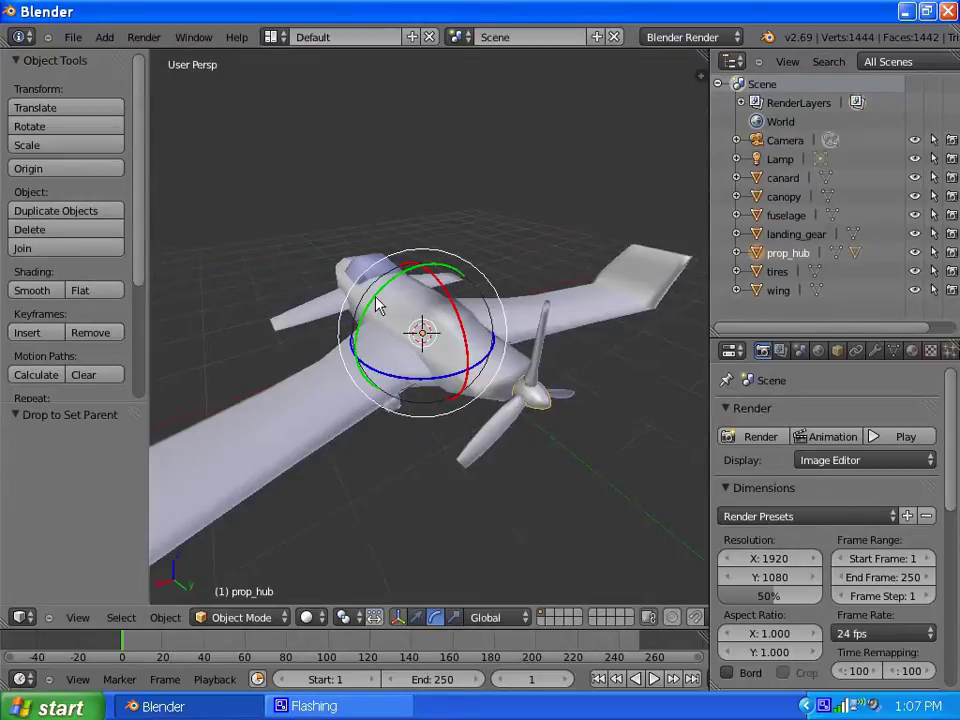
drag(376, 305, 525, 280)
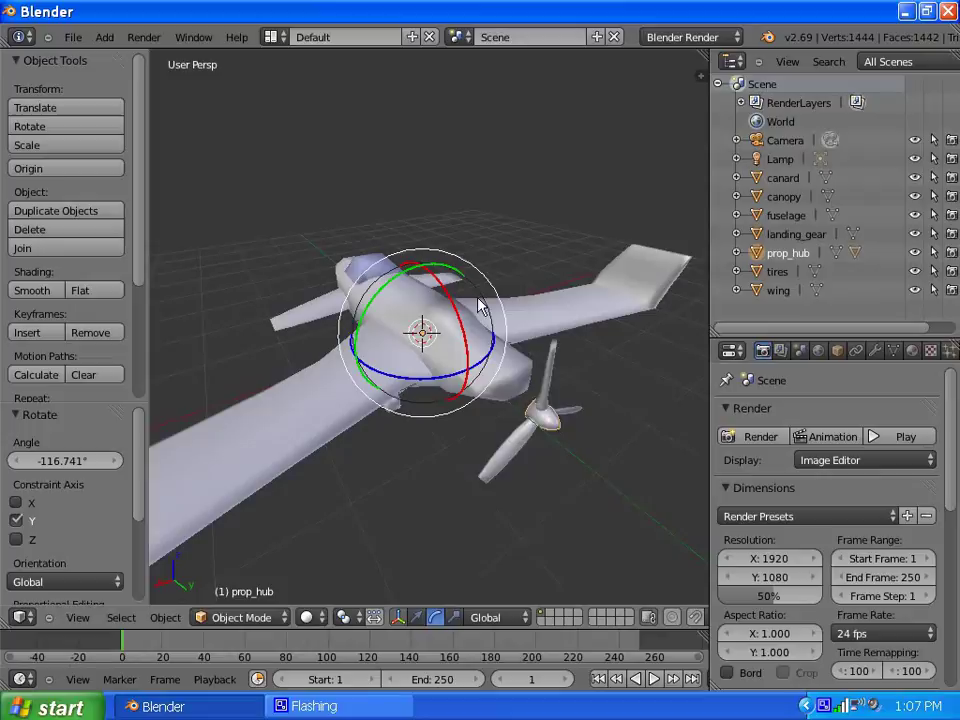
key(ctrl+z)
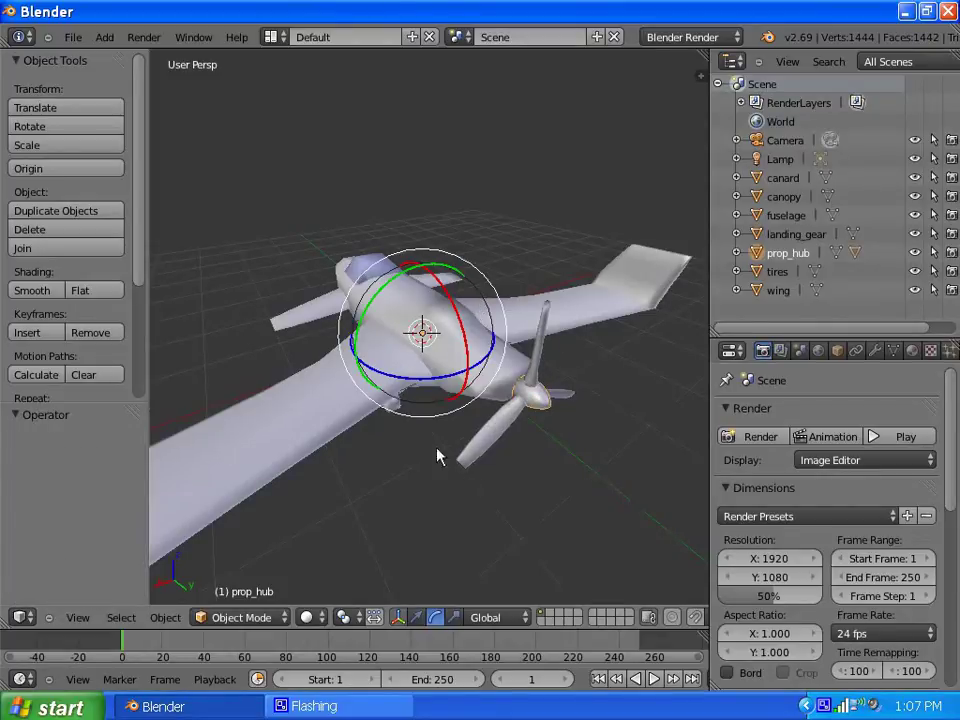
middle_drag(570, 402, 533, 391)
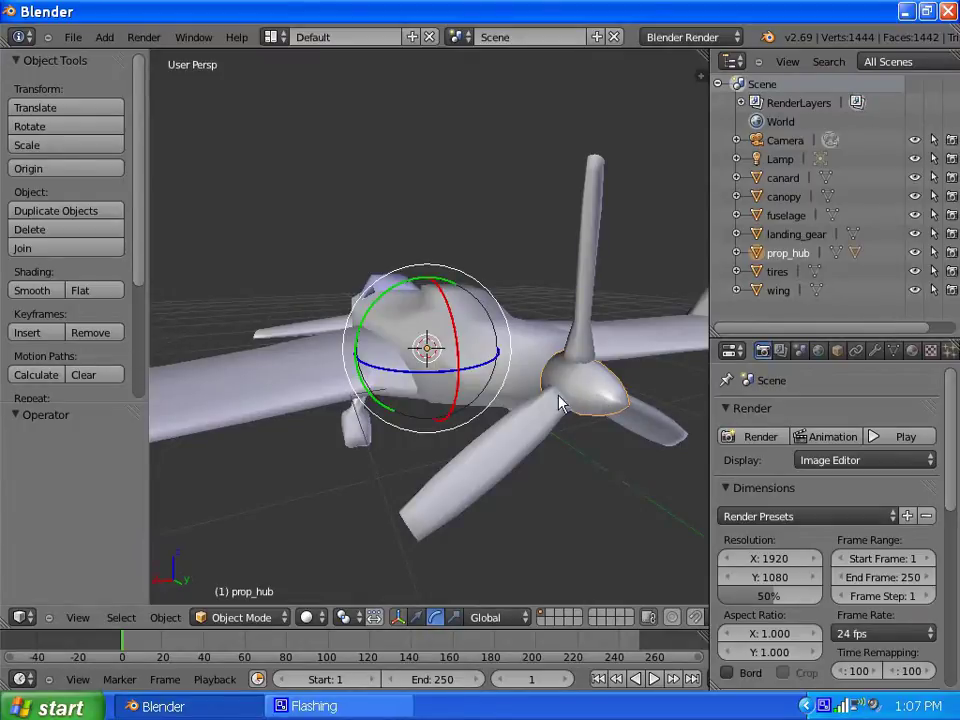
middle_drag(506, 414, 436, 418)
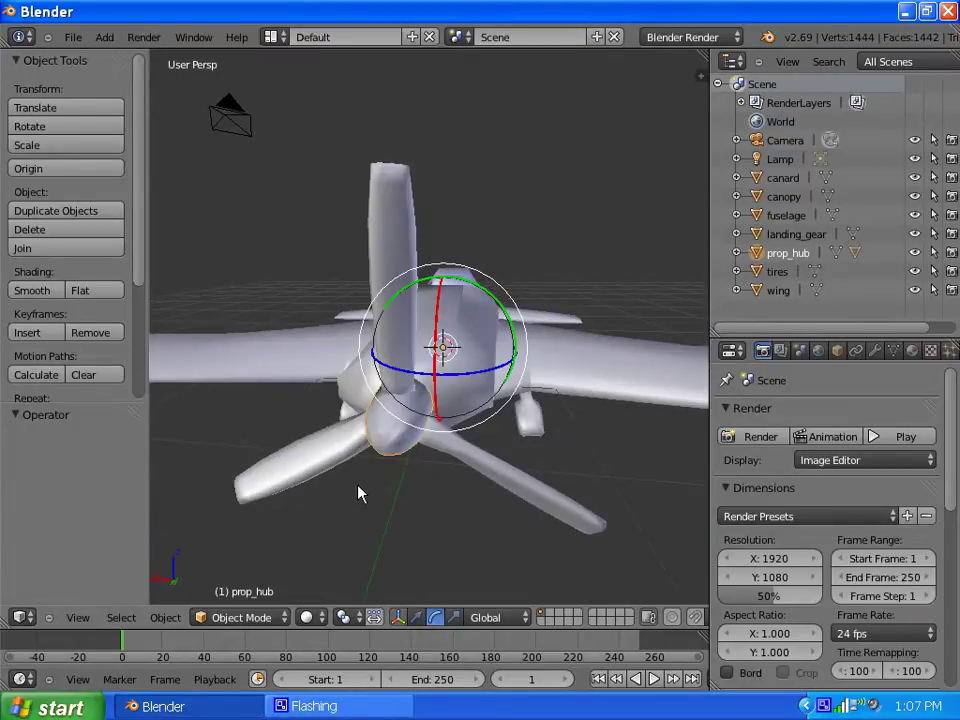
Step: Enter Edit Mode on prop_hub and select only the centre vertex at its tip
click(250, 617)
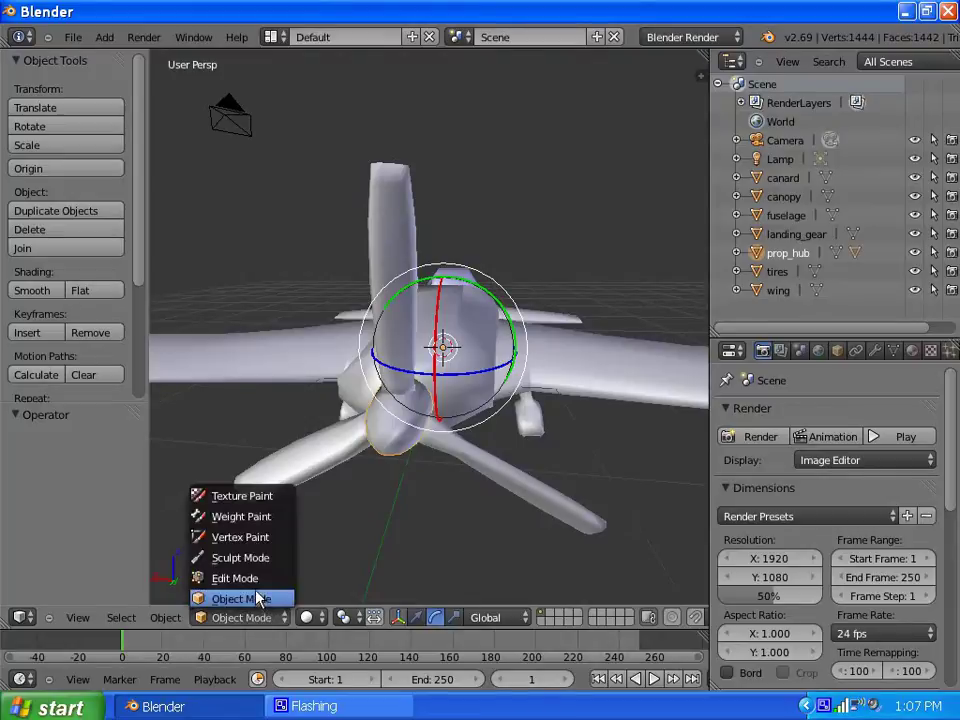
click(253, 580)
middle_drag(332, 521, 379, 476)
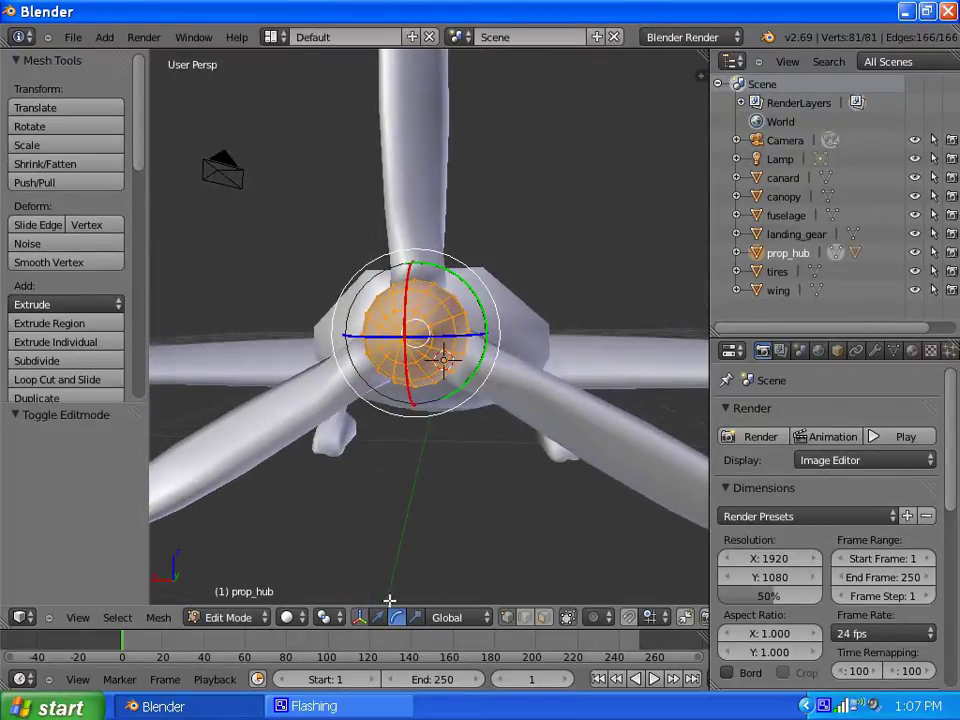
key(a)
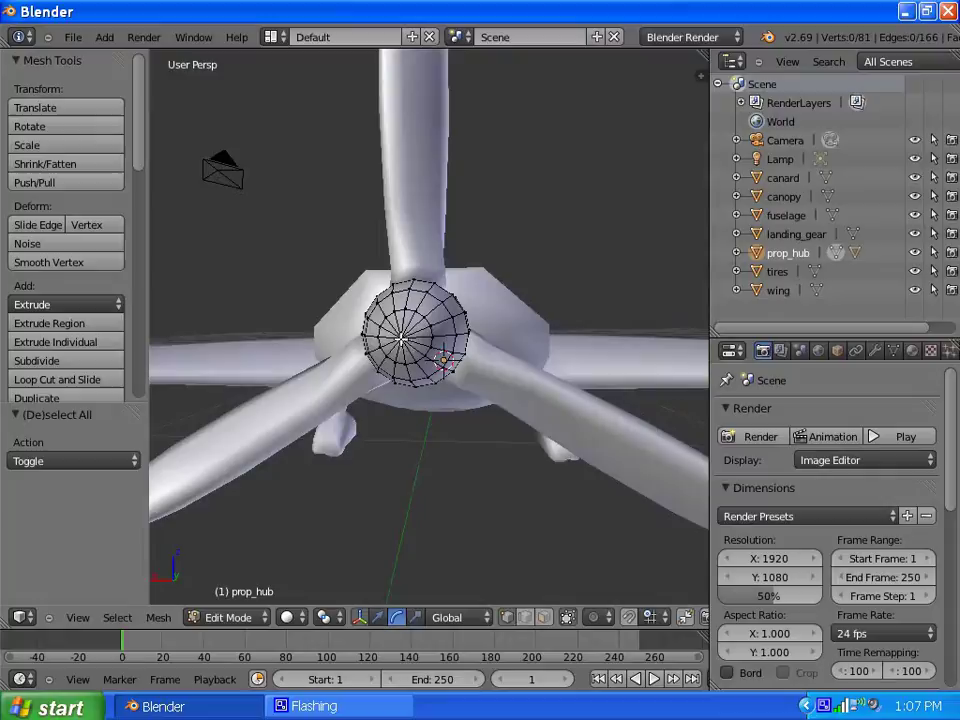
right_click(401, 339)
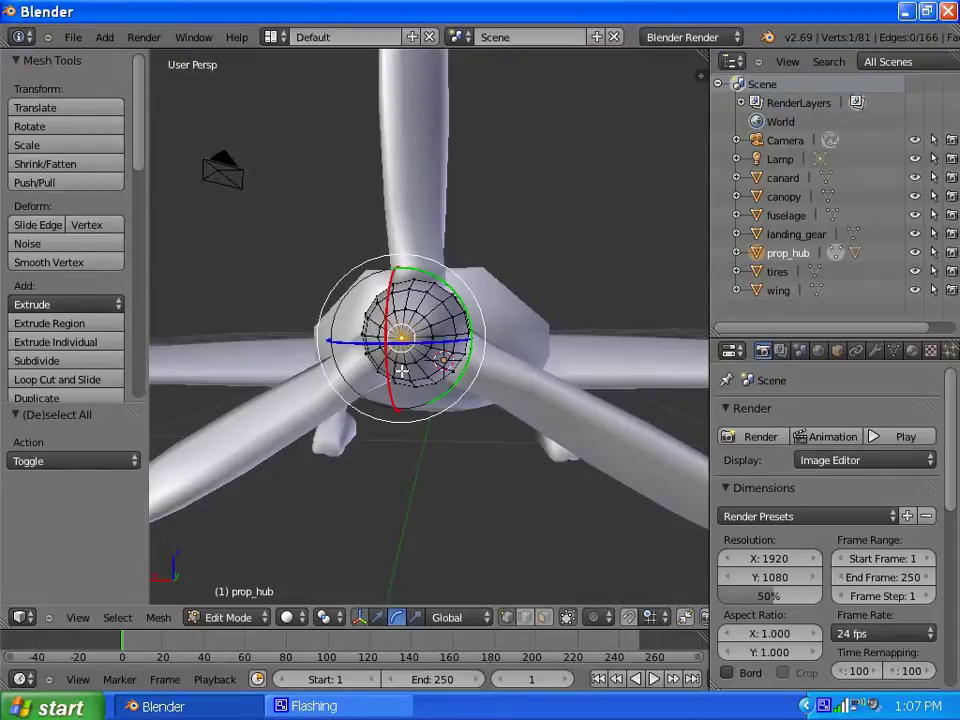
middle_drag(397, 368, 393, 398)
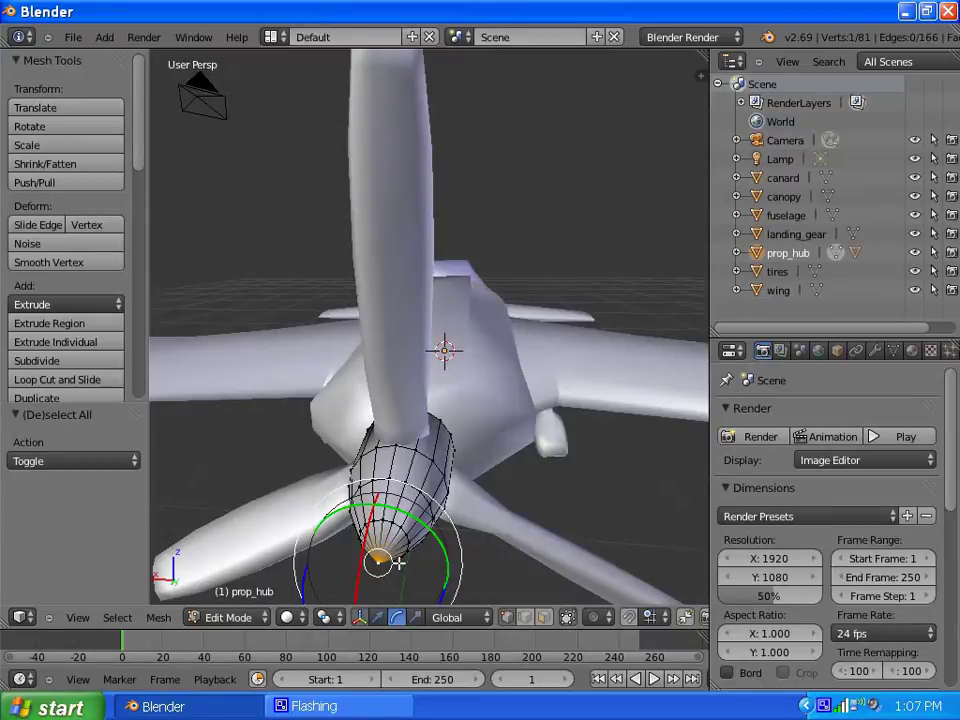
middle_drag(386, 563, 417, 532)
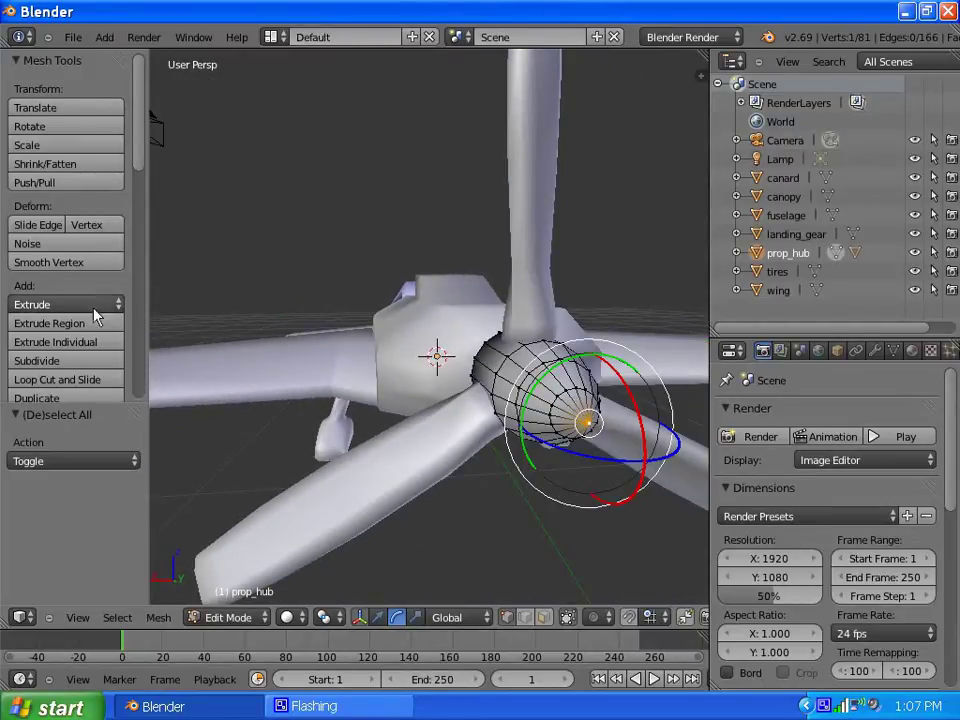
Step: Snap the 3D cursor to the selected hub tip vertex via Mesh > Snap
click(158, 618)
mouse_move(210, 500)
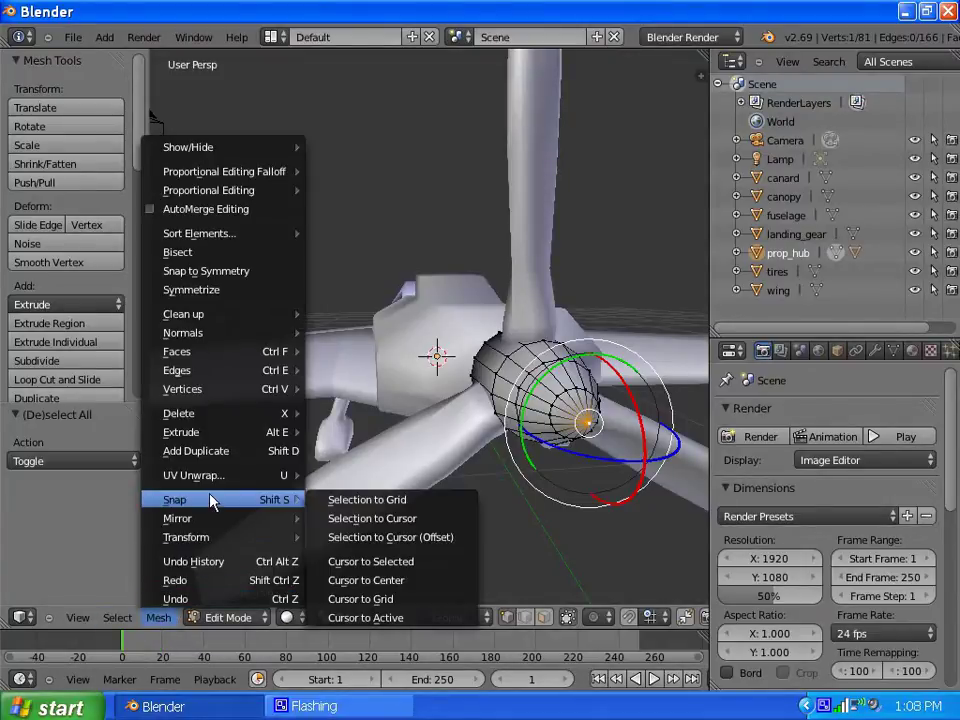
click(394, 565)
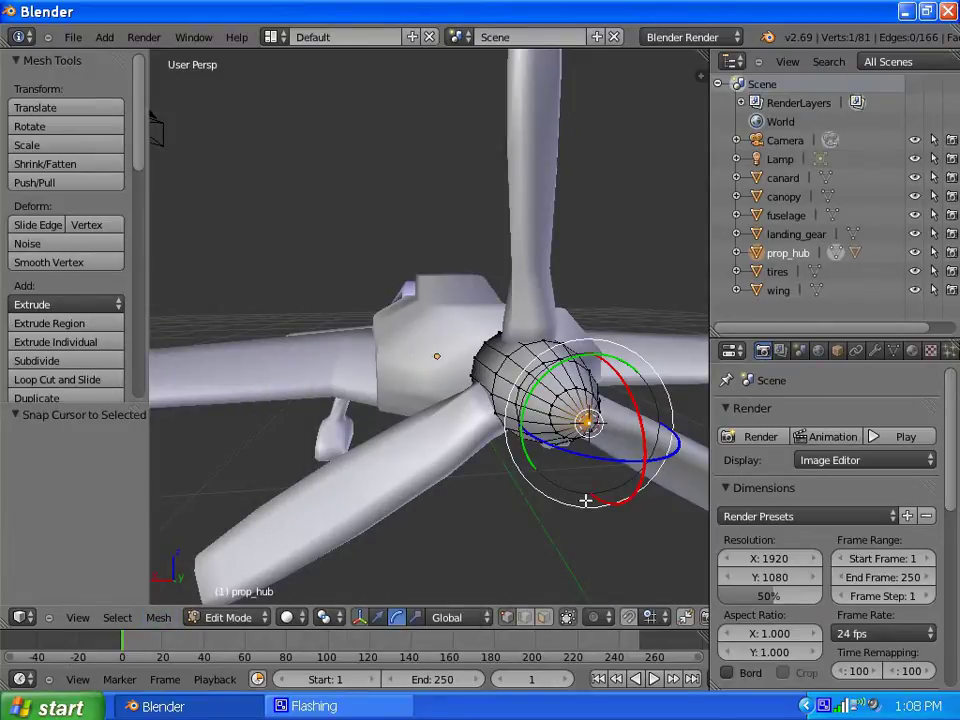
middle_drag(587, 501, 542, 504)
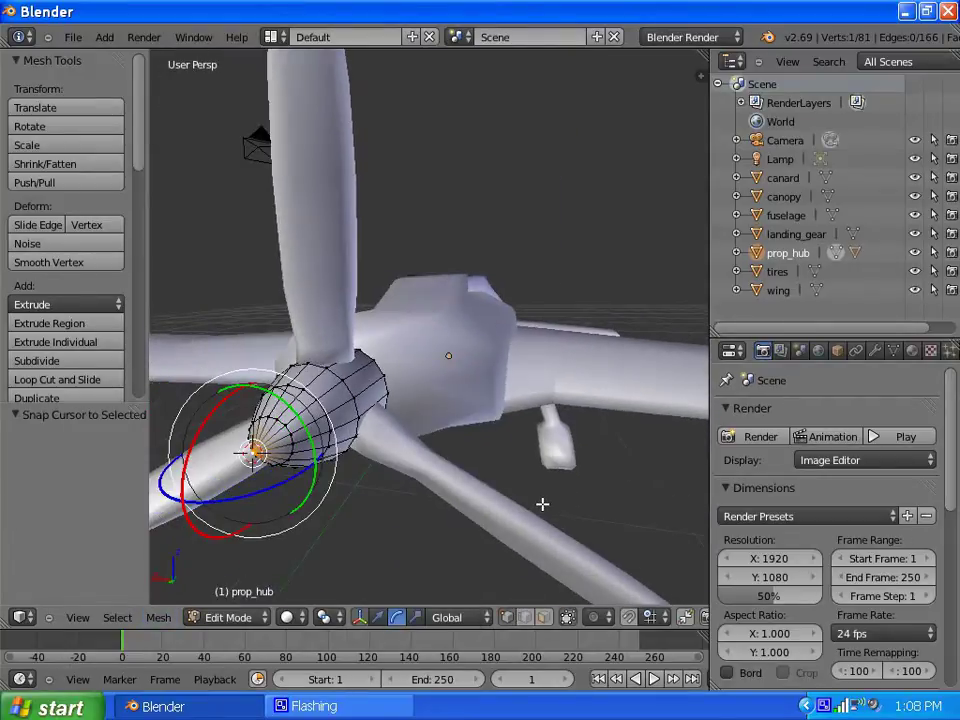
click(224, 617)
Step: Back in Object Mode, set prop_hub's origin to the 3D cursor
click(248, 600)
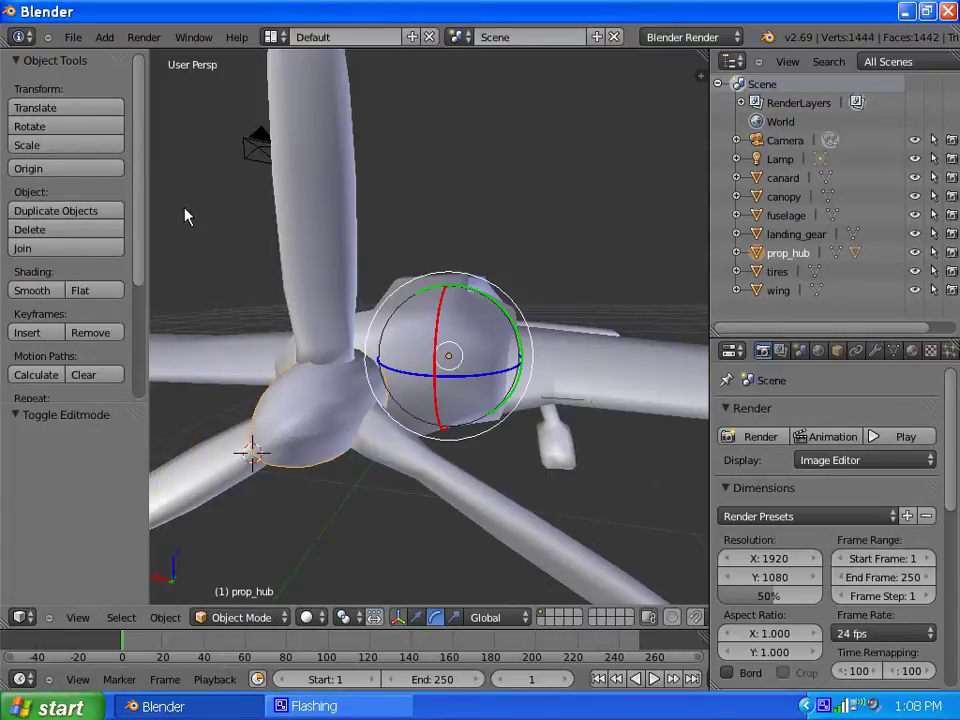
click(56, 171)
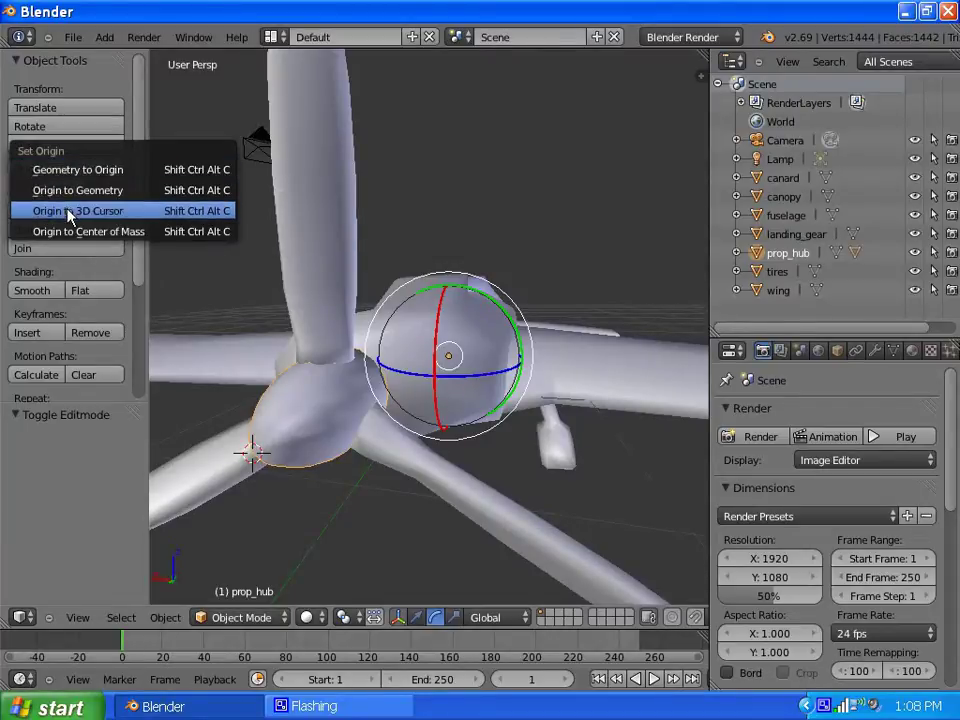
click(75, 211)
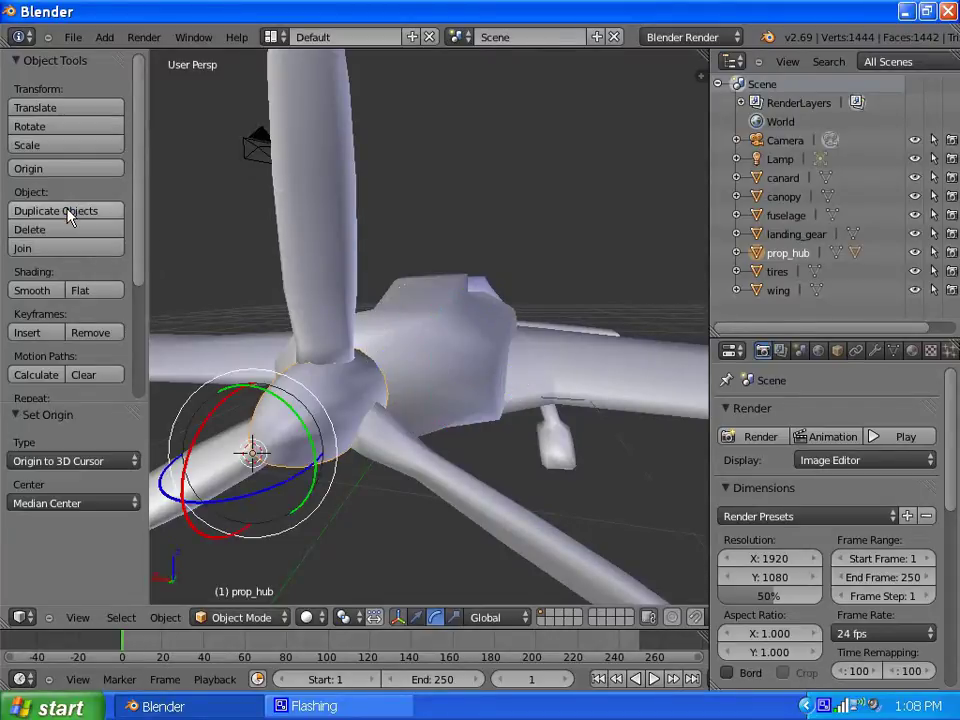
Step: Test-spin the hub around its new origin and orbit out to view the airplane
click(297, 421)
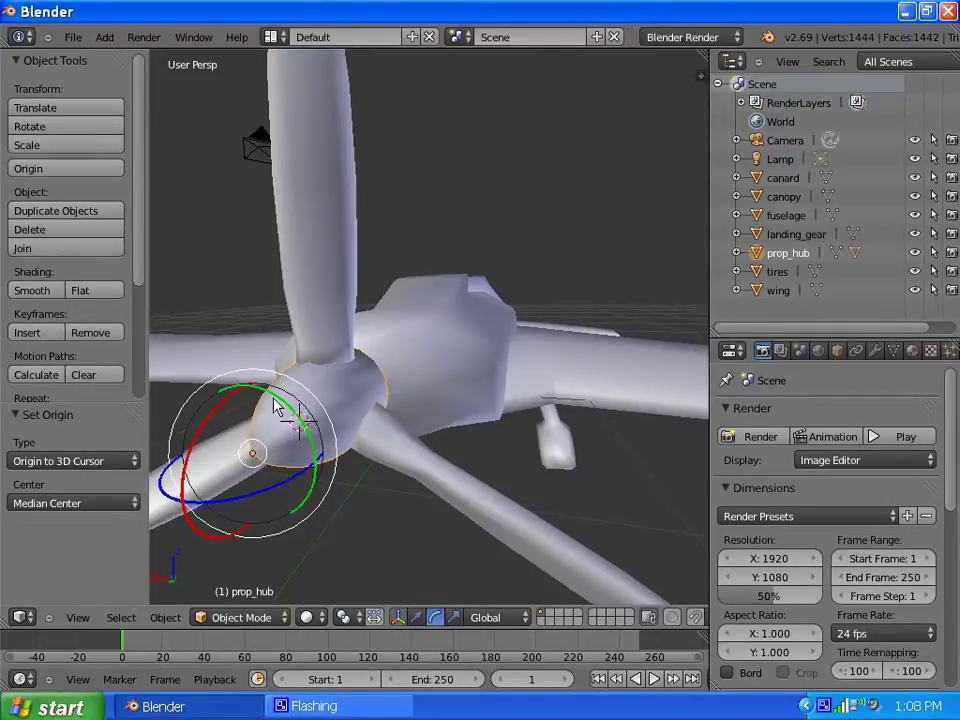
mouse_move(279, 407)
mouse_down()
mouse_move(300, 429)
mouse_move(240, 379)
mouse_move(370, 490)
mouse_move(214, 358)
mouse_move(379, 482)
mouse_move(246, 375)
mouse_move(294, 410)
mouse_up()
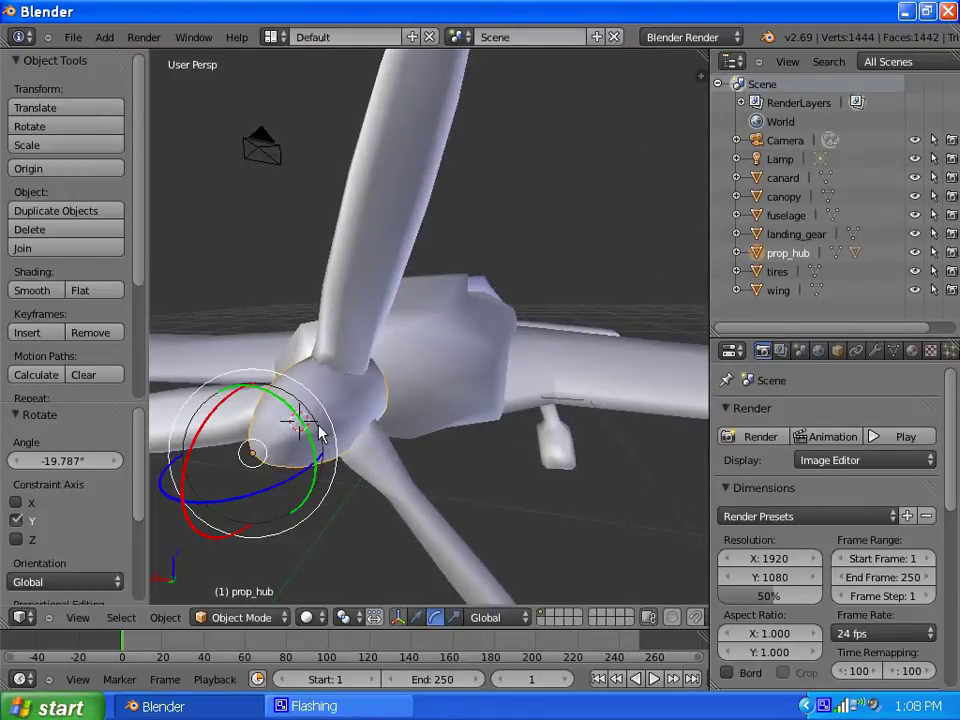
scroll(312, 430, down, 5)
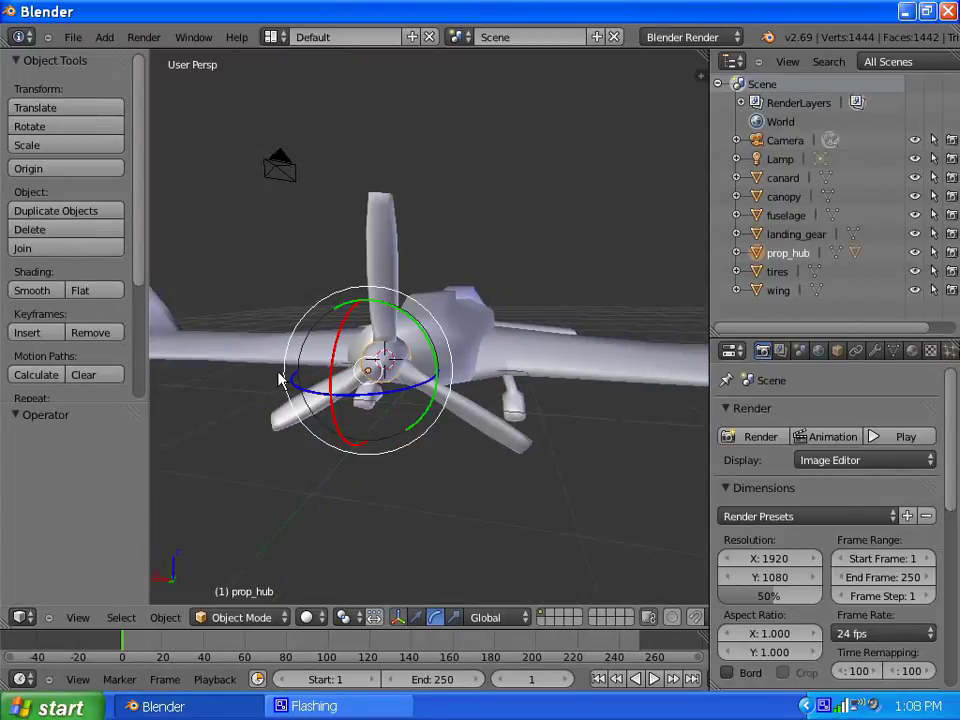
middle_drag(281, 377, 370, 403)
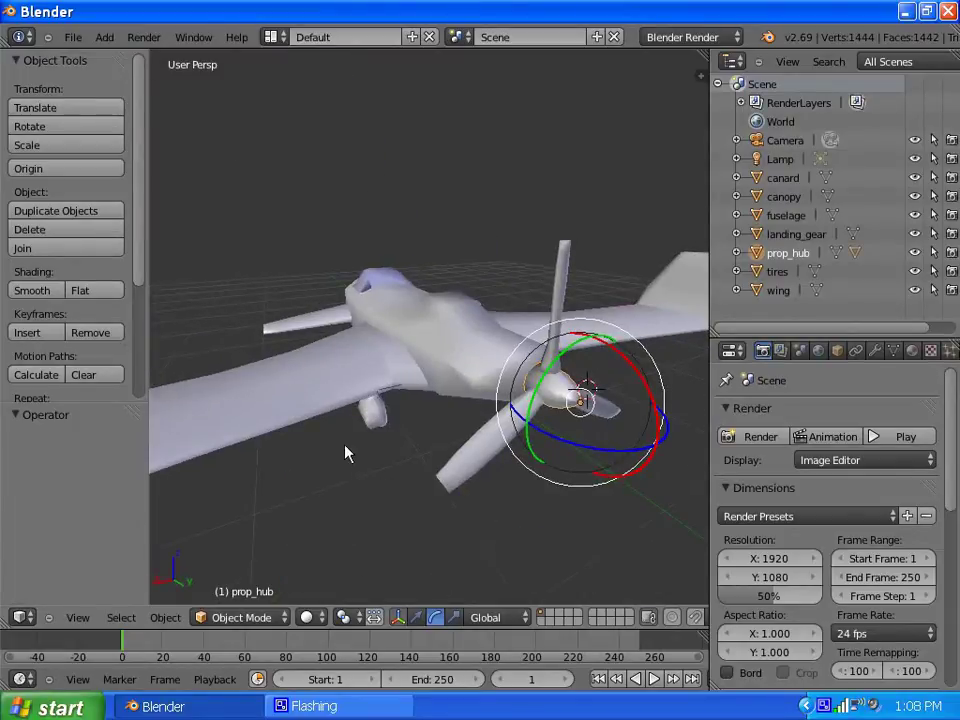
scroll(412, 384, up, 2)
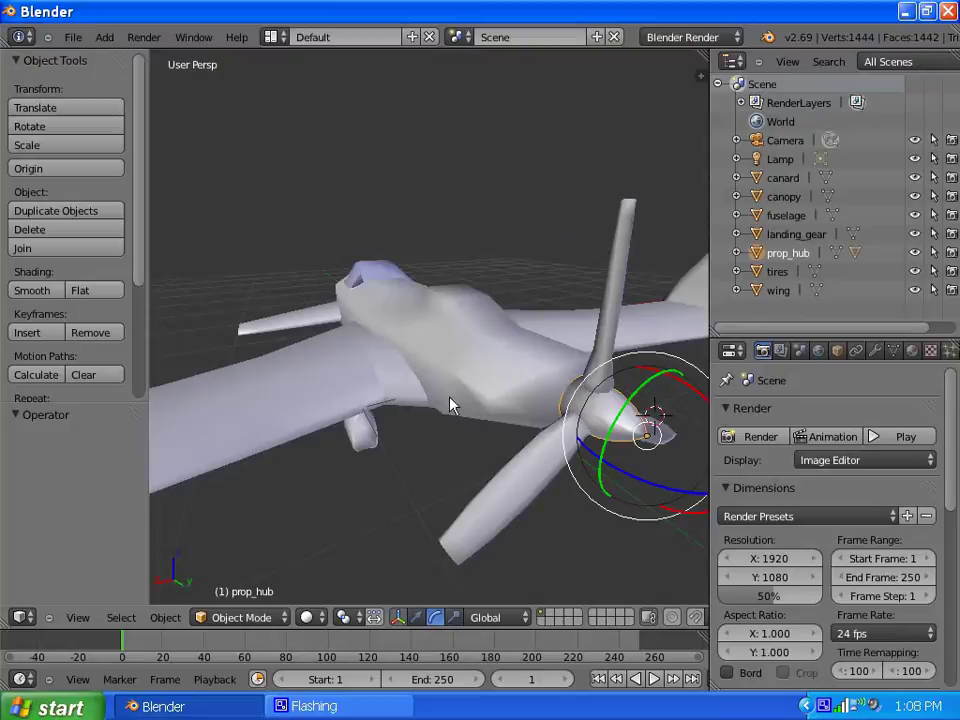
Step: Set prop_hub's Y rotation to -29° in the N panel and add a single driver to it
middle_drag(450, 399, 372, 397)
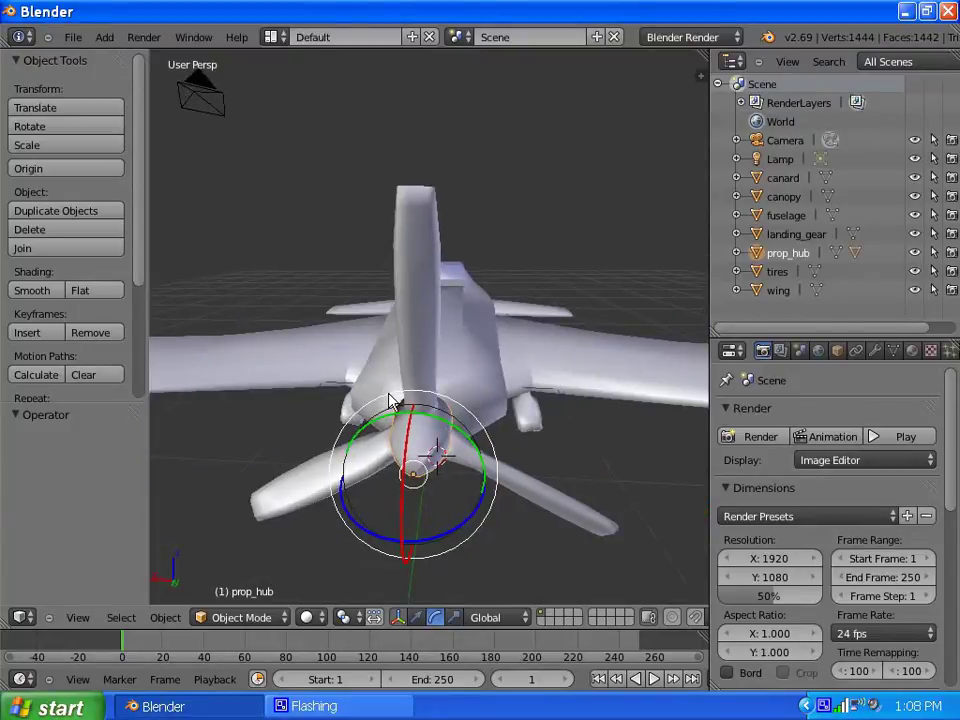
key(n)
drag(695, 376, 683, 205)
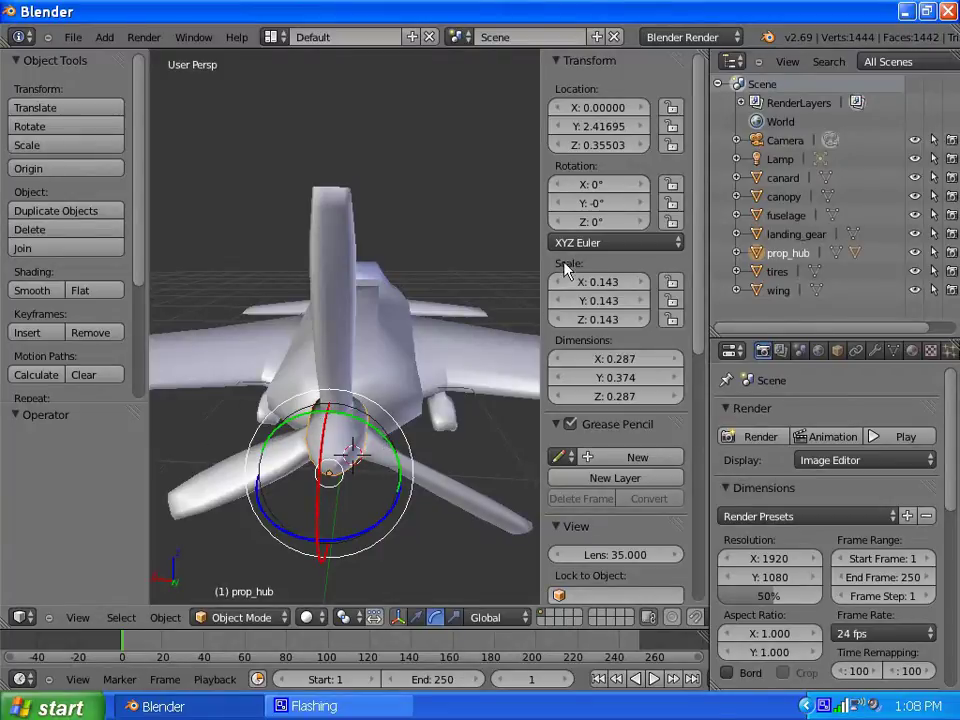
drag(570, 203, 540, 218)
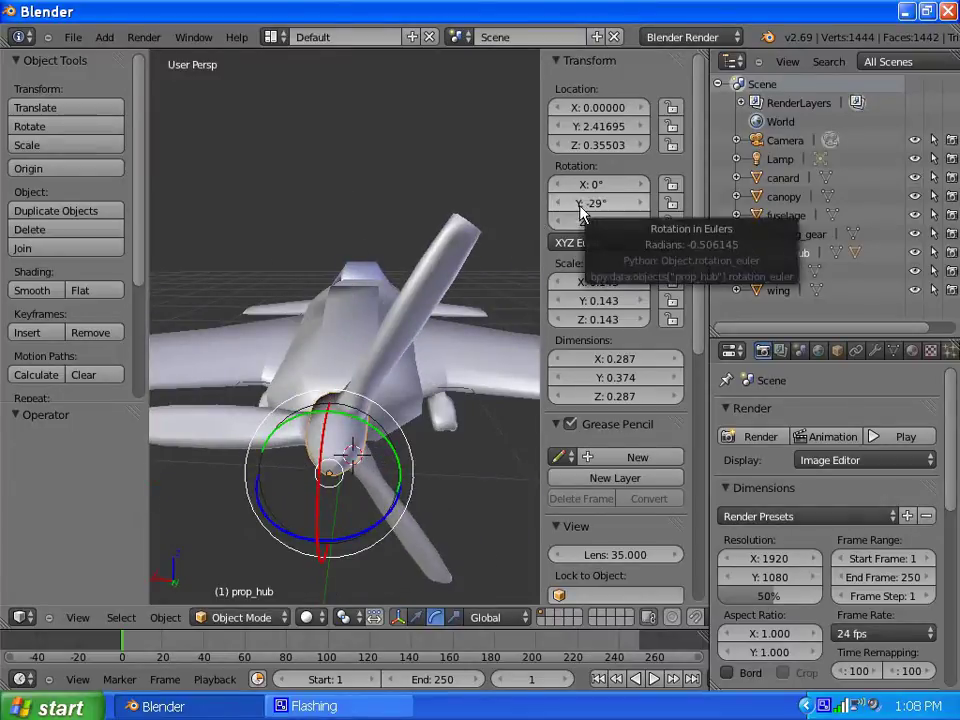
right_click(580, 211)
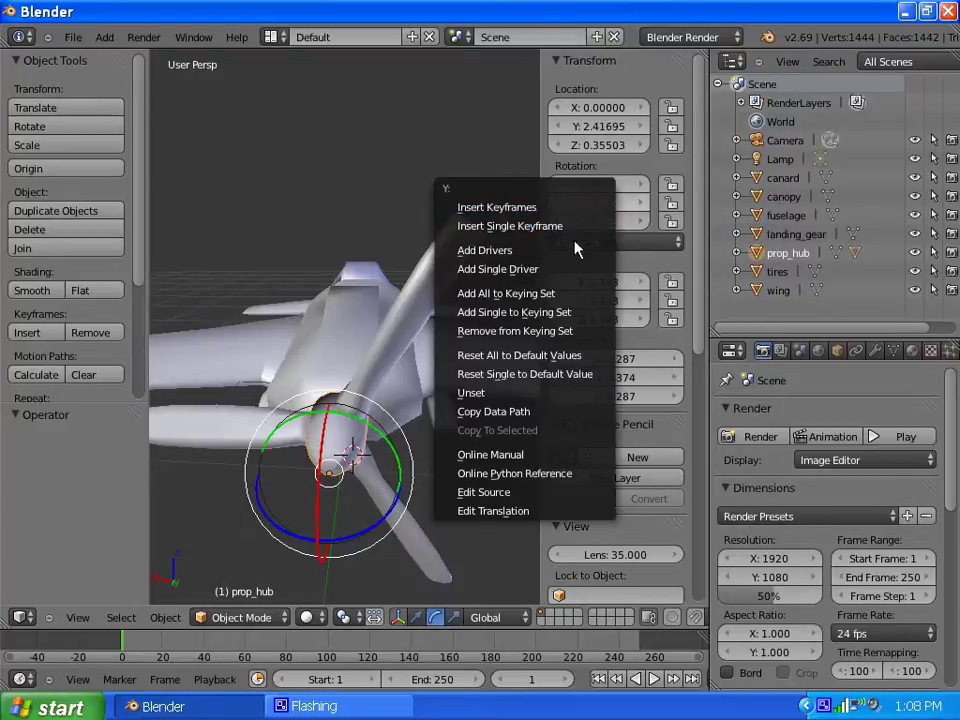
click(567, 268)
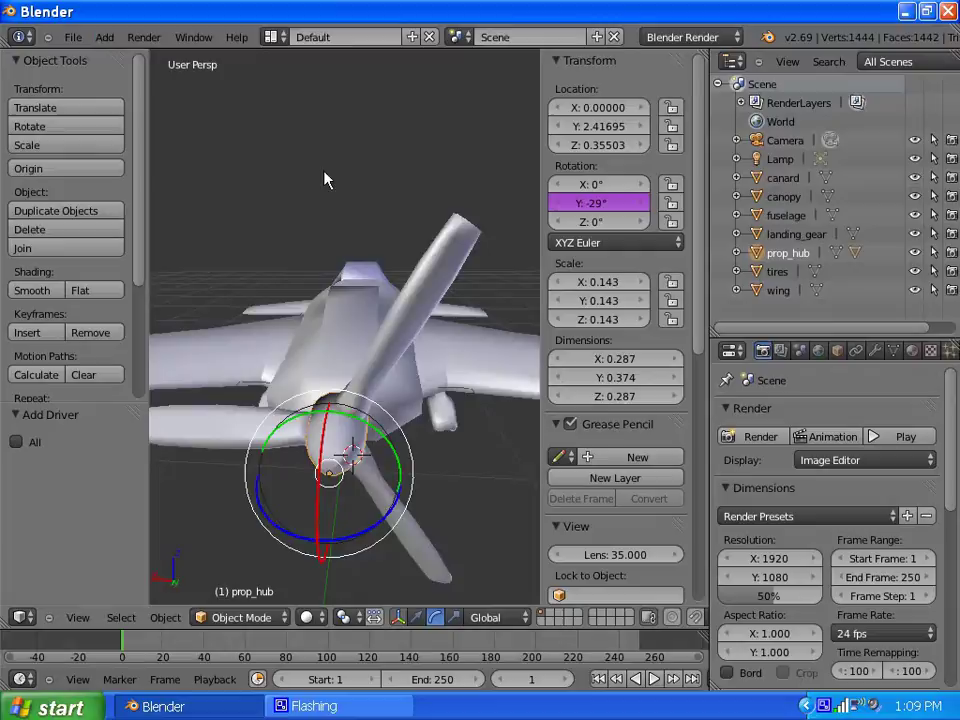
middle_drag(328, 178, 336, 279)
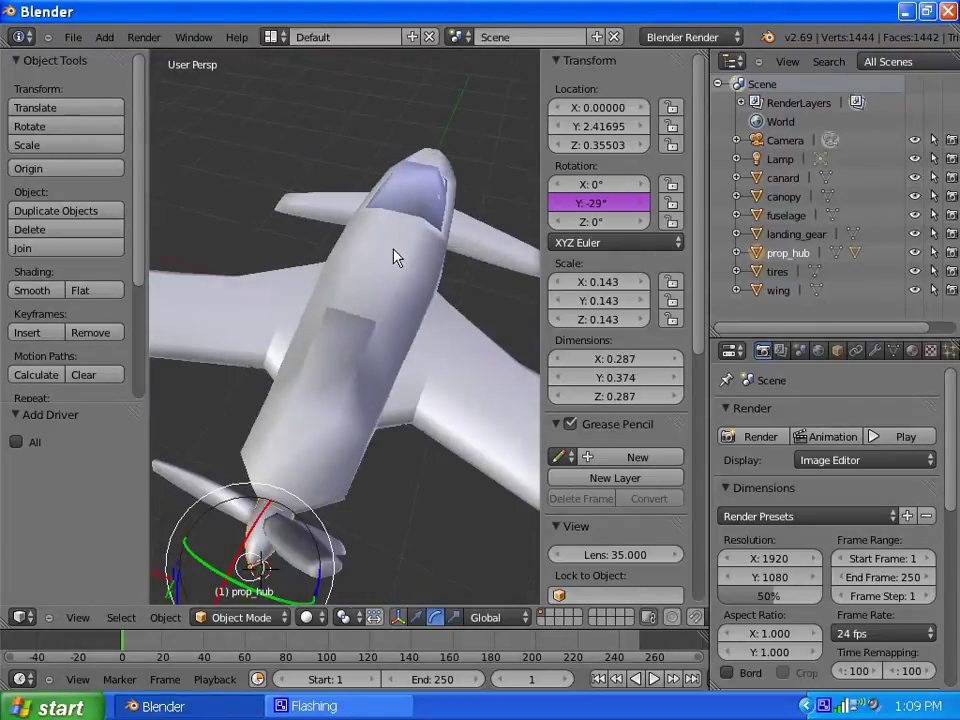
Step: Add a Cone empty at the 3D cursor on the propeller hub
middle_drag(394, 257, 476, 212)
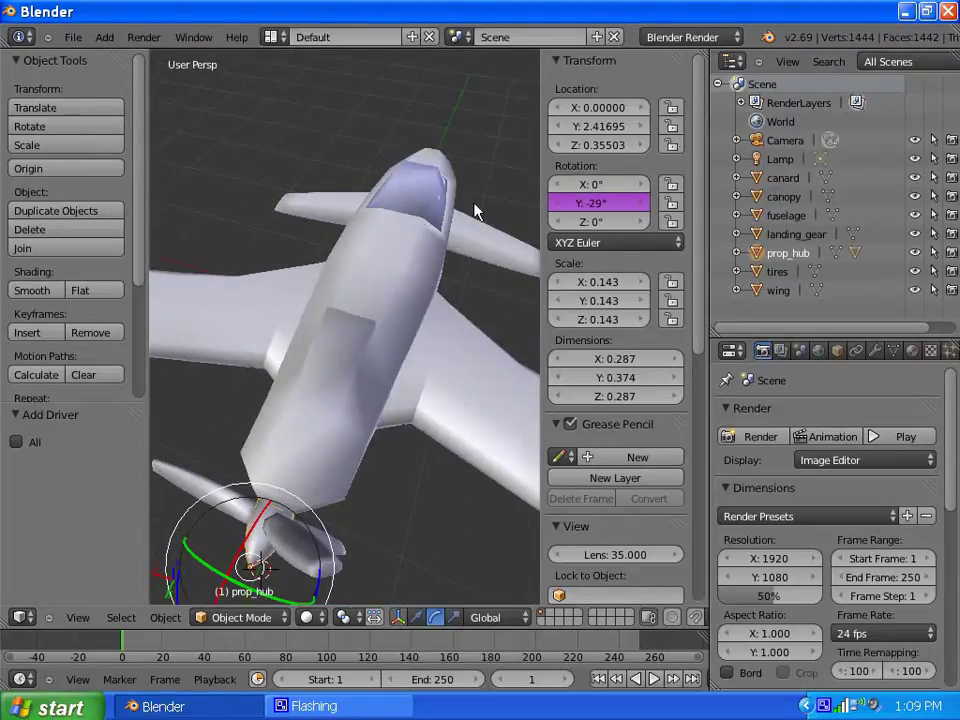
click(105, 37)
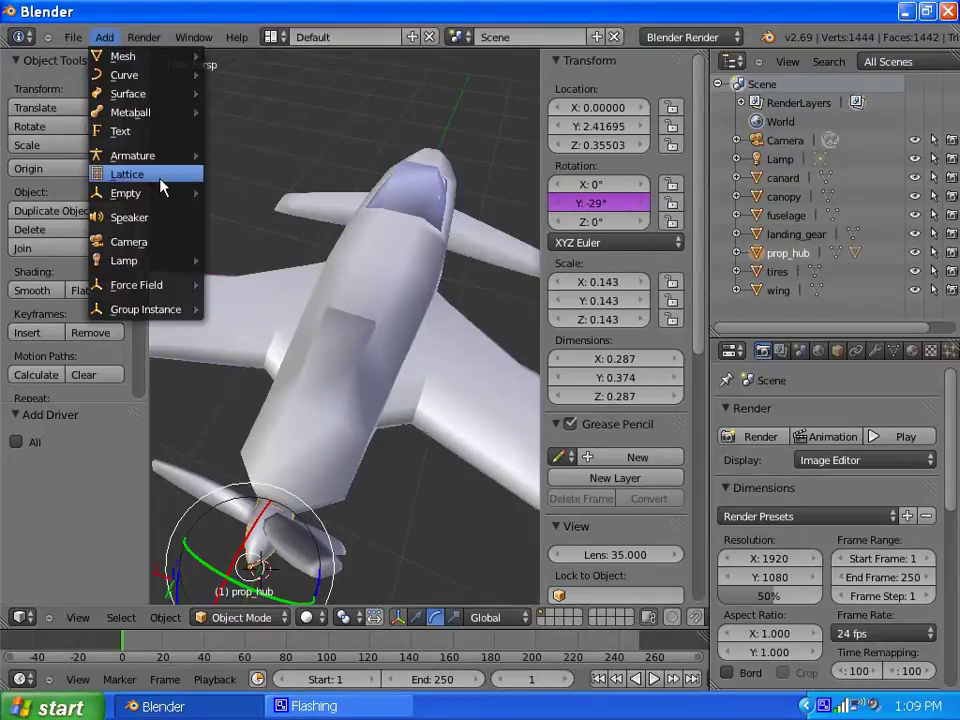
mouse_move(150, 193)
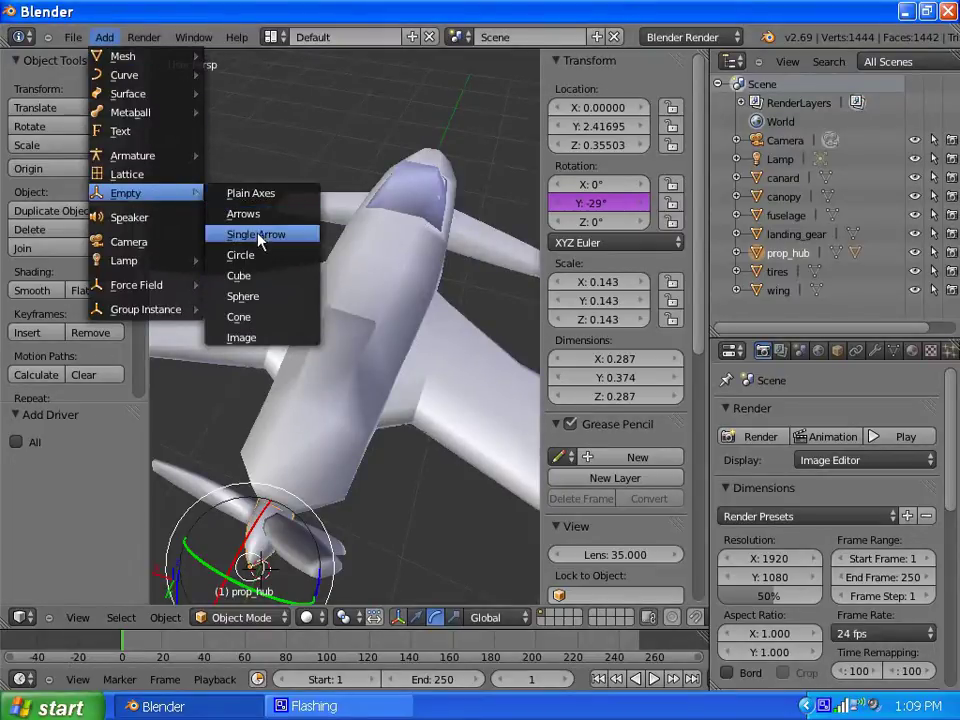
click(258, 325)
Step: Rotate the cone empty 180° around the Z axis
middle_drag(274, 304, 272, 402)
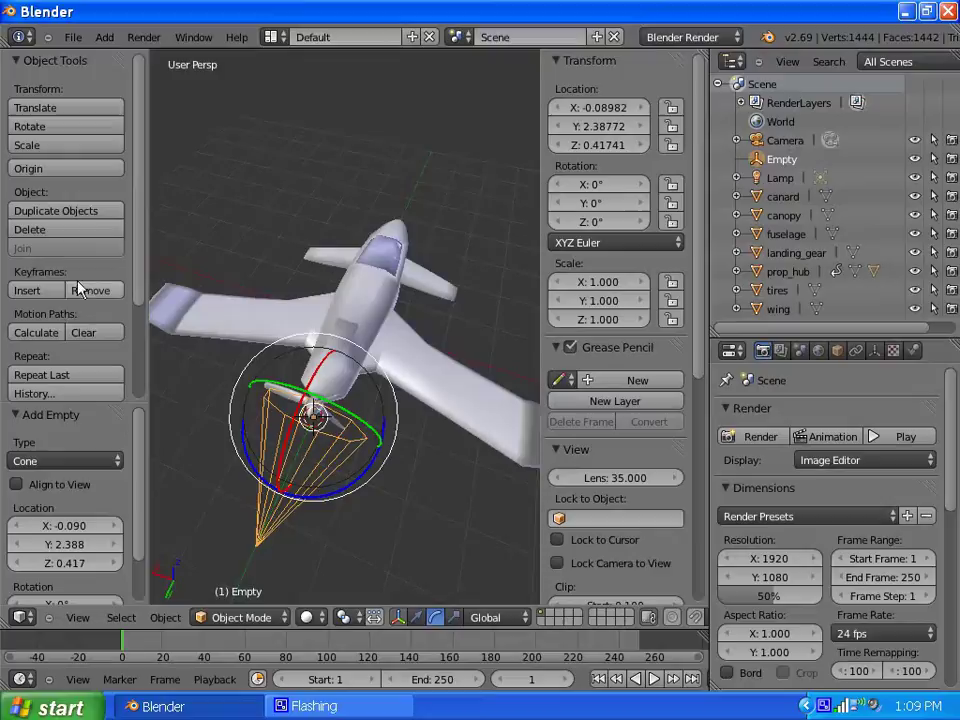
click(52, 127)
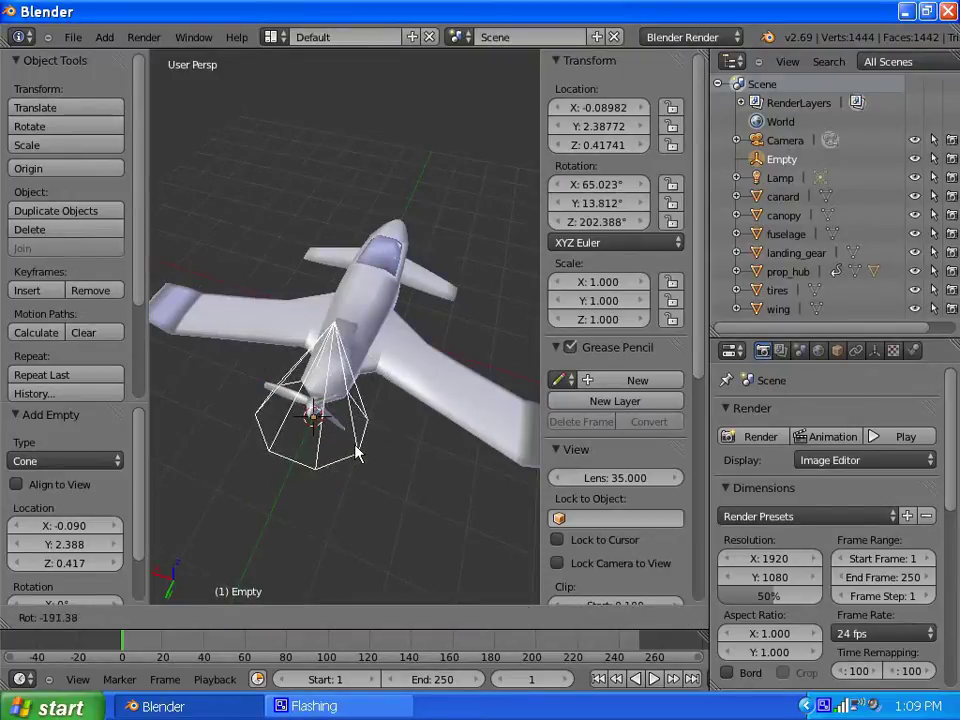
right_click(250, 392)
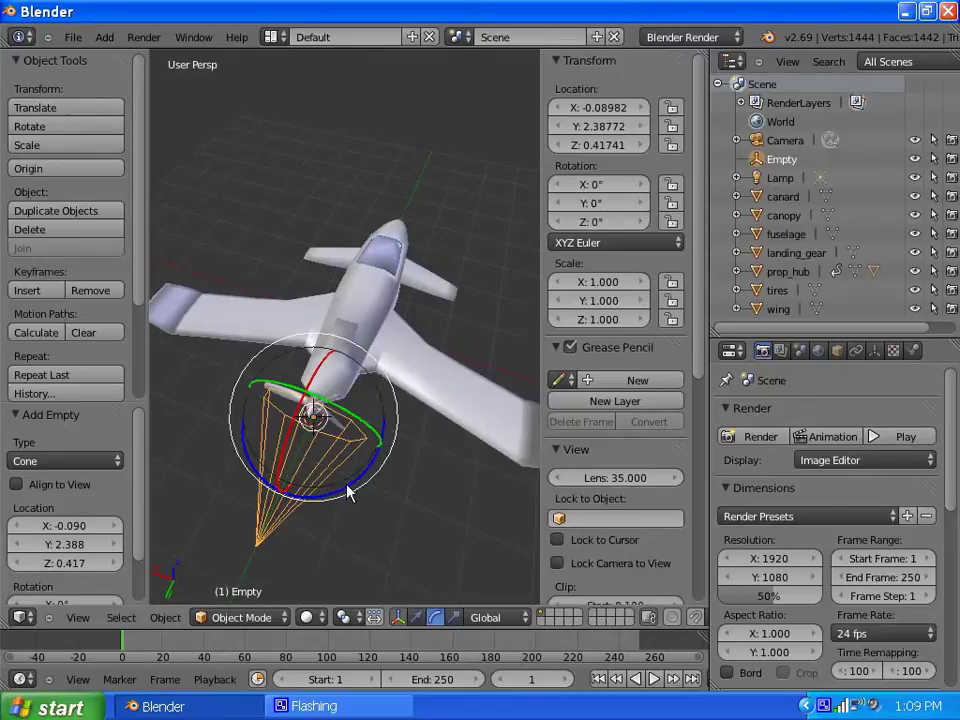
drag(348, 490, 195, 561)
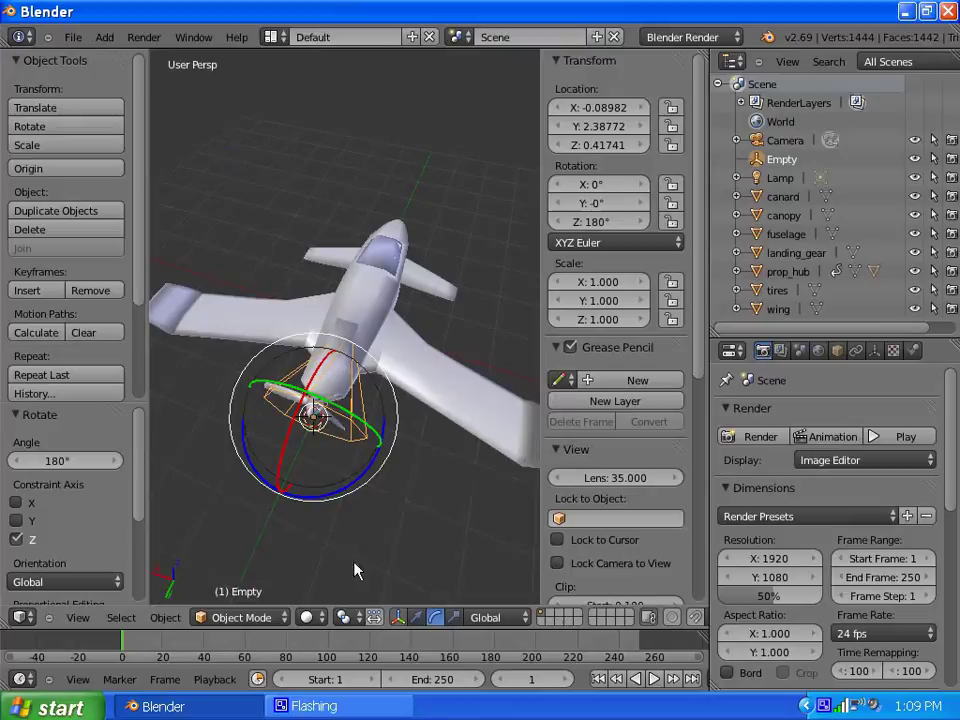
Step: Raise the cone empty above the plane with the move manipulator and set its Location Y to 0
click(420, 617)
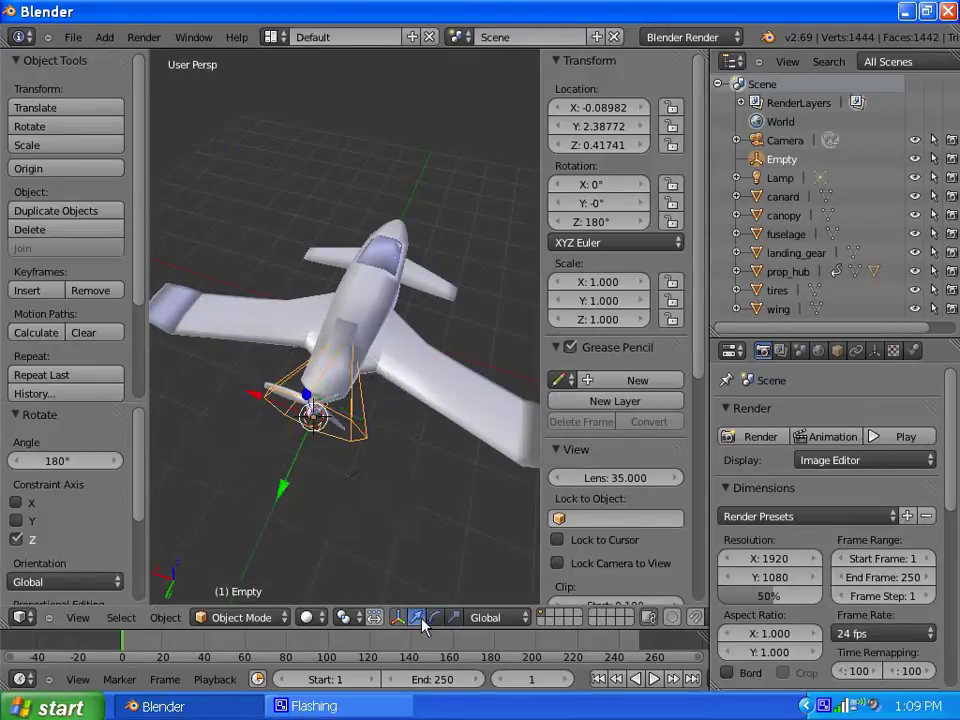
middle_drag(242, 369, 302, 252)
drag(338, 248, 463, 240)
drag(521, 326, 396, 279)
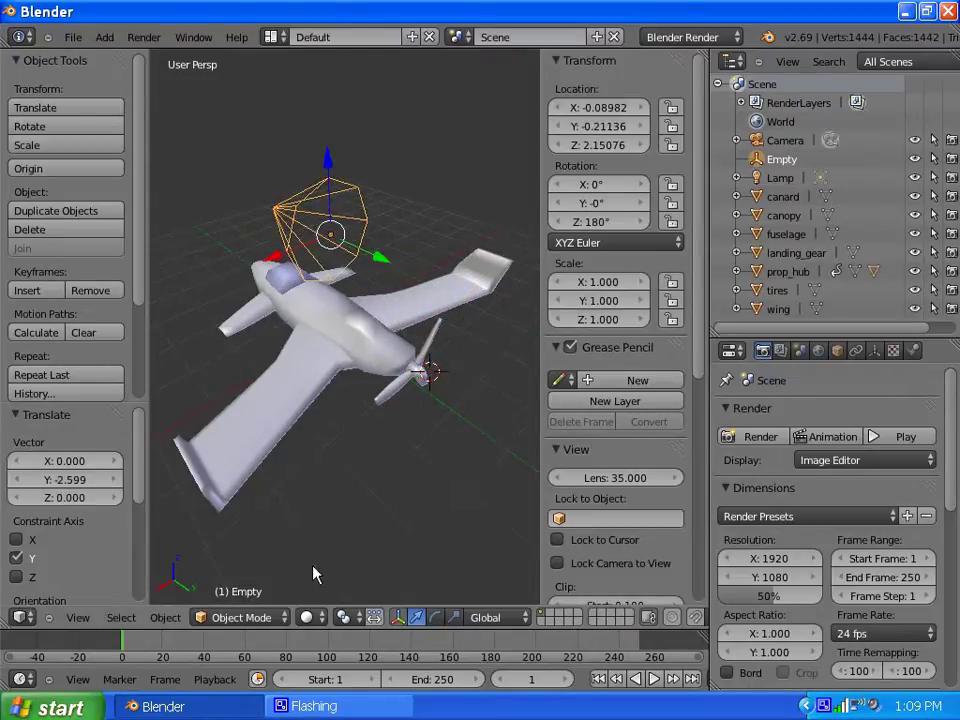
middle_drag(309, 371, 384, 385)
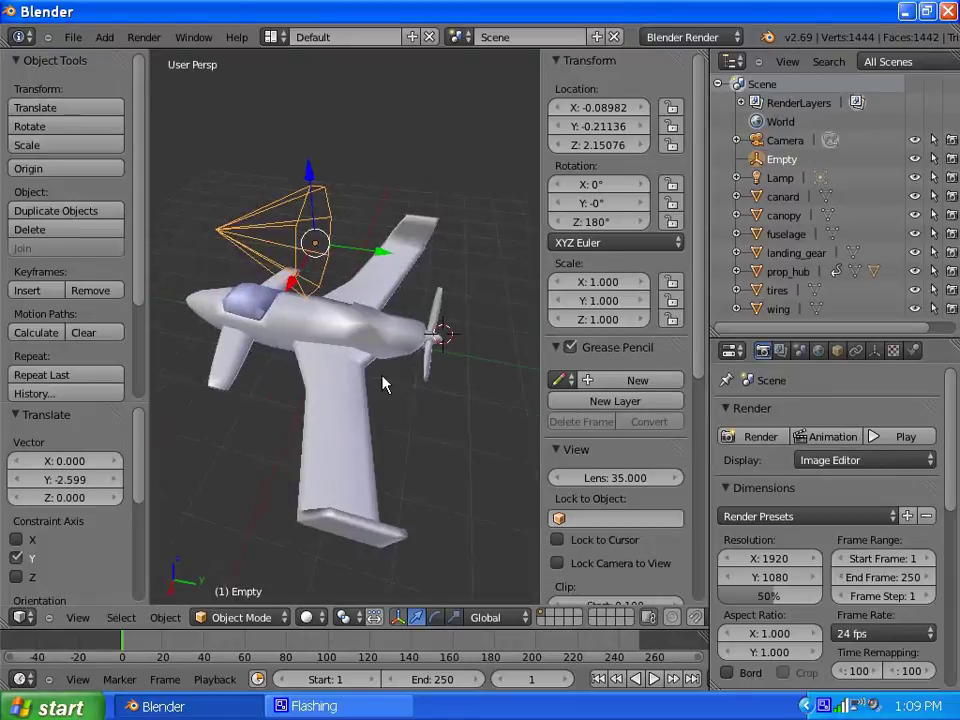
click(600, 130)
text(0)
key(Return)
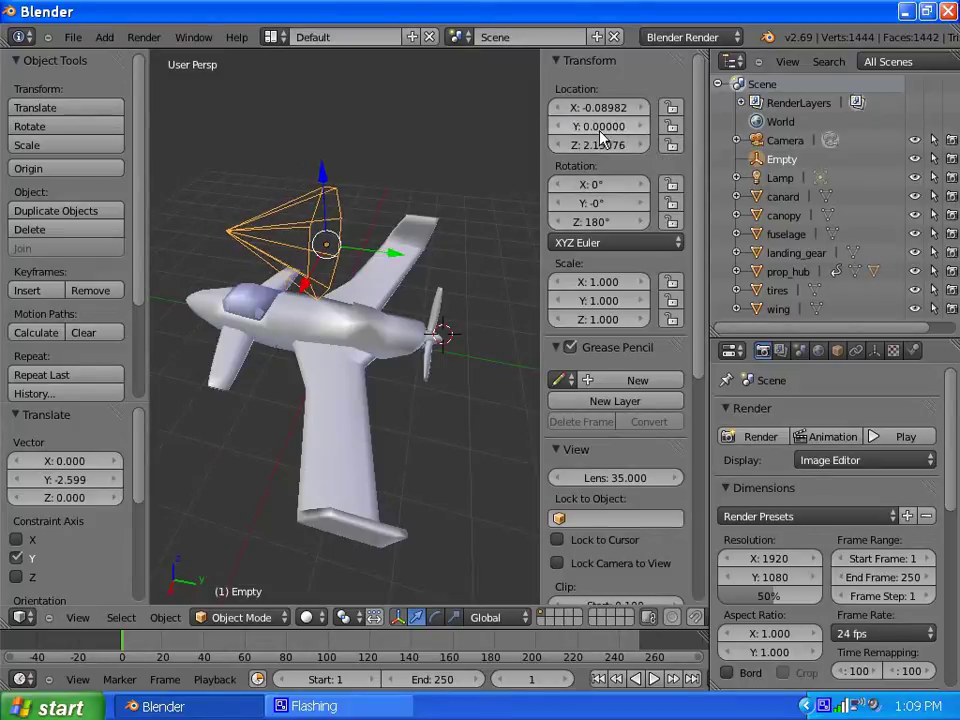
Step: Scale the cone empty down to 0.361 and lower it along Z to 1.55267
click(50, 145)
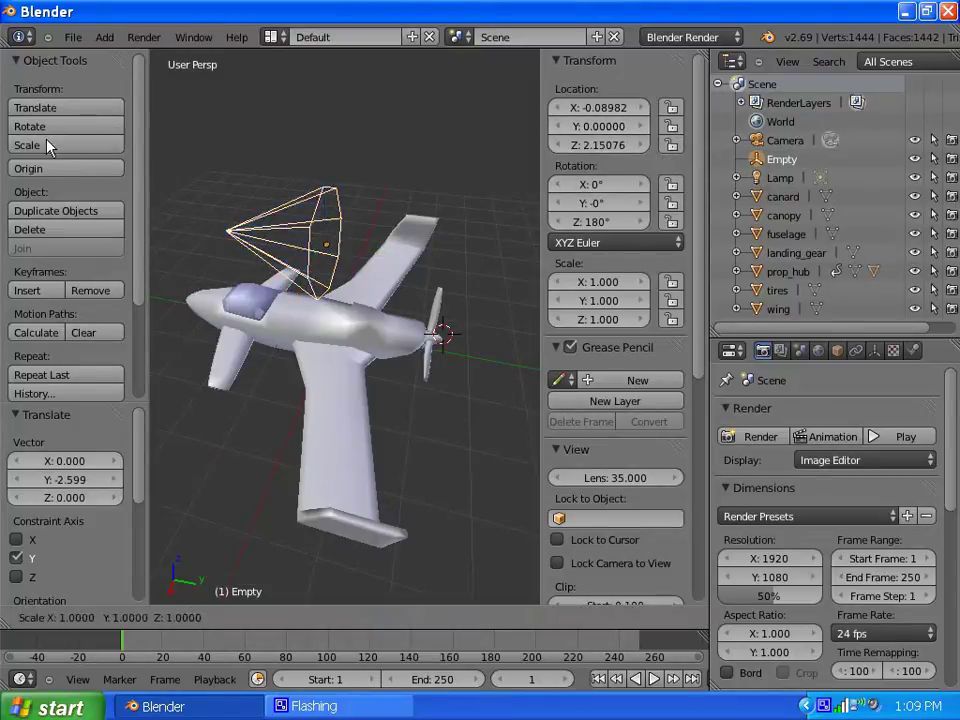
click(235, 300)
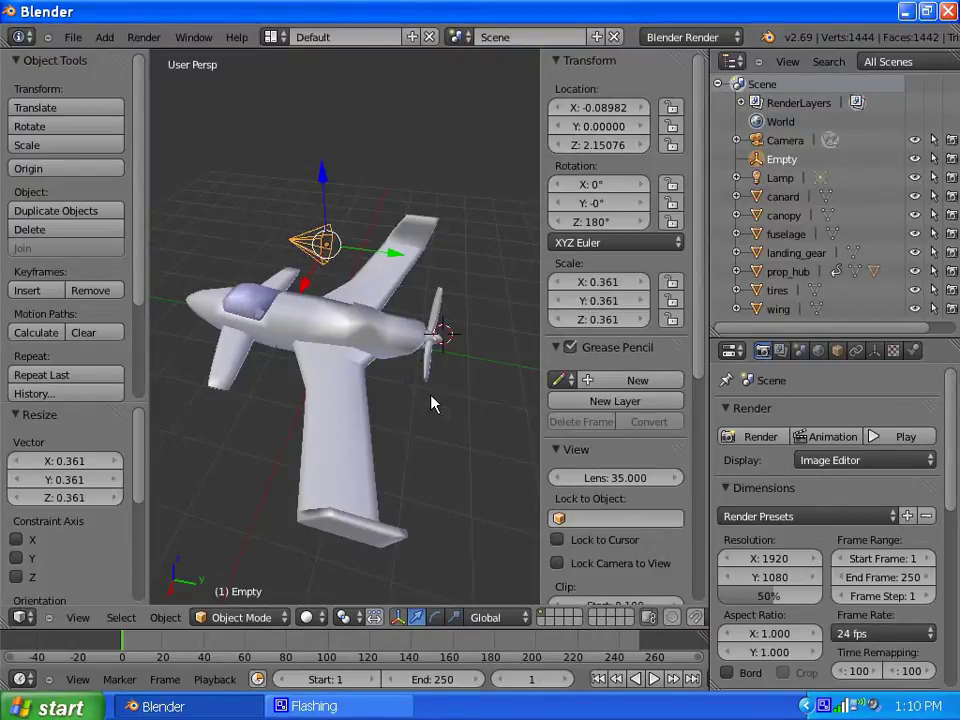
middle_drag(431, 401, 328, 377)
scroll(378, 385, up, 3)
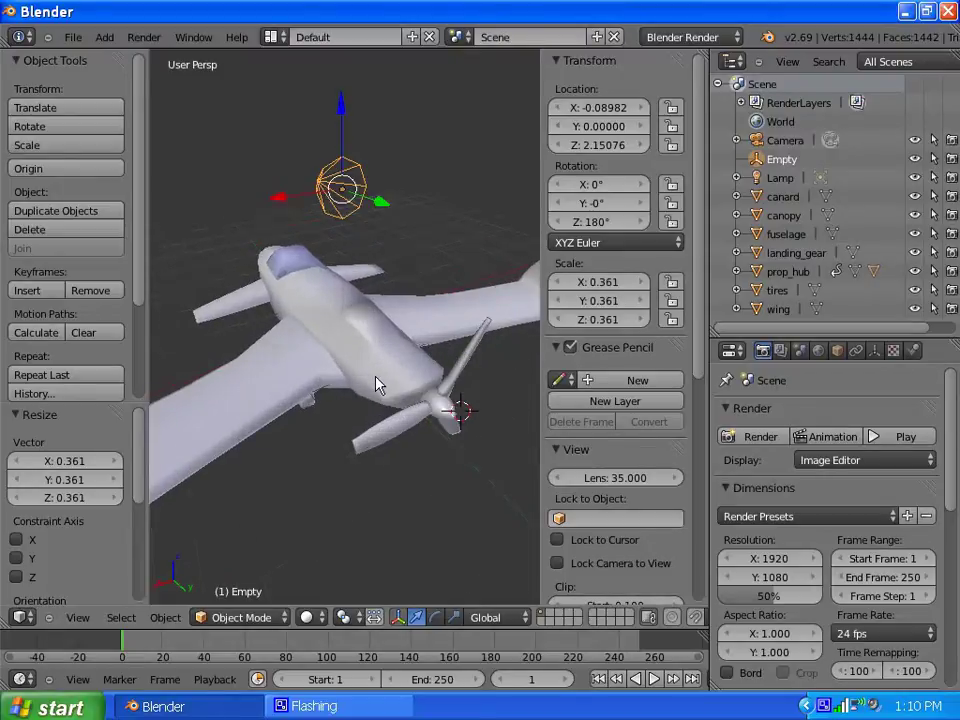
middle_drag(453, 427, 388, 437)
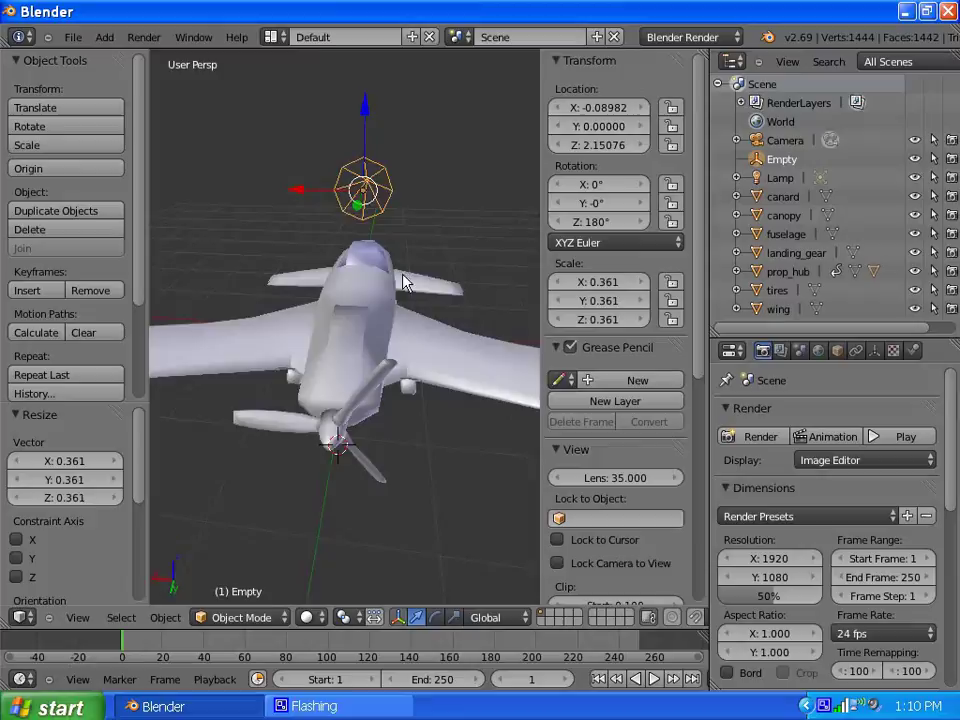
middle_drag(401, 279, 365, 240)
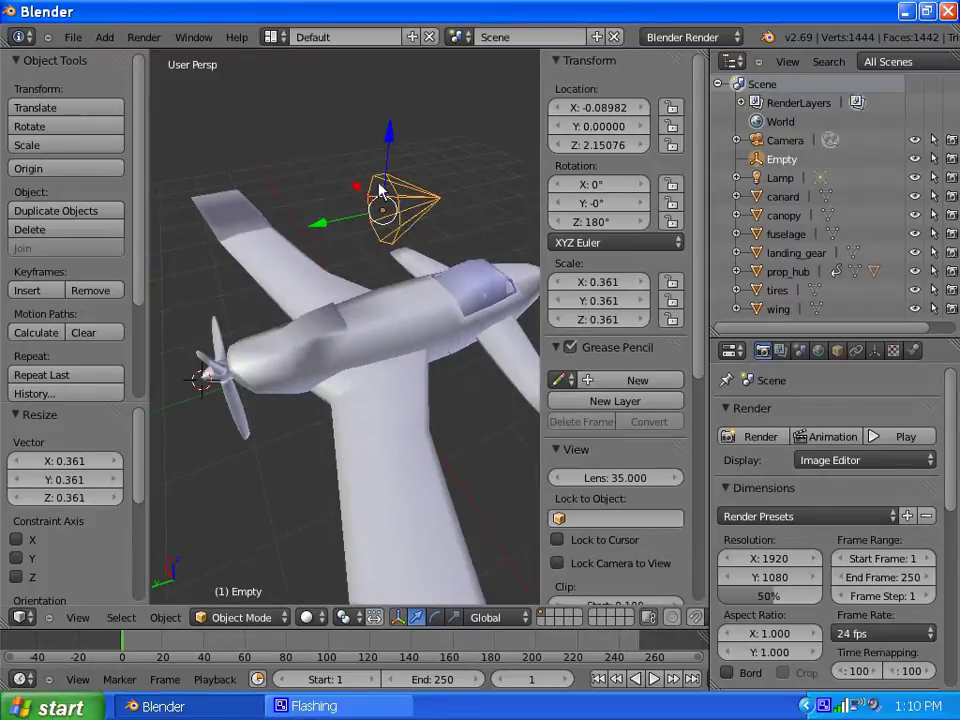
drag(390, 155, 388, 190)
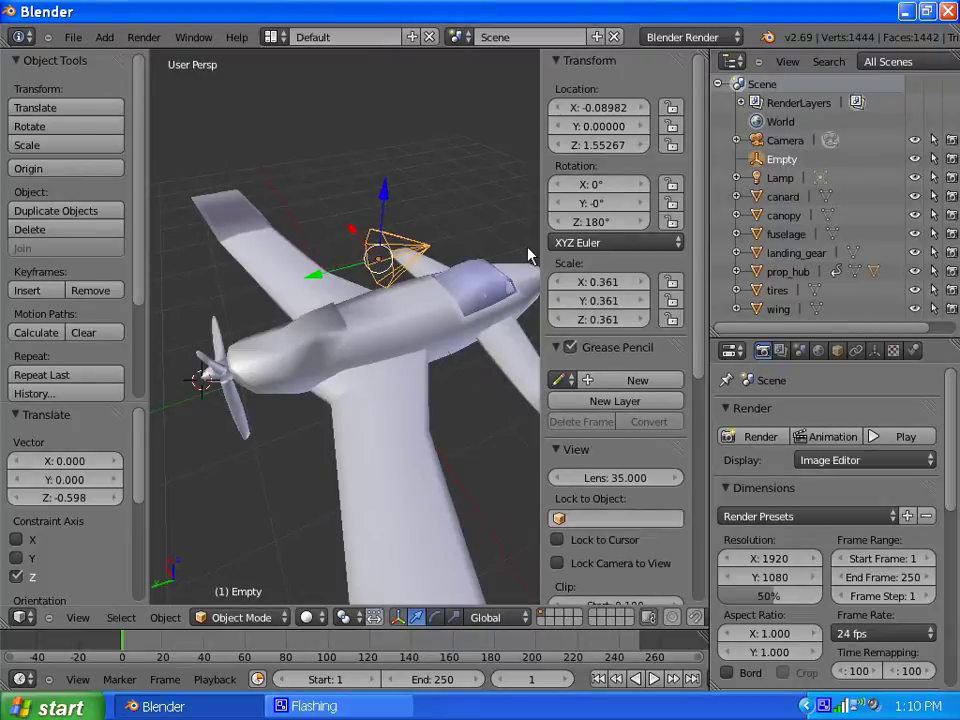
middle_drag(214, 432, 476, 388)
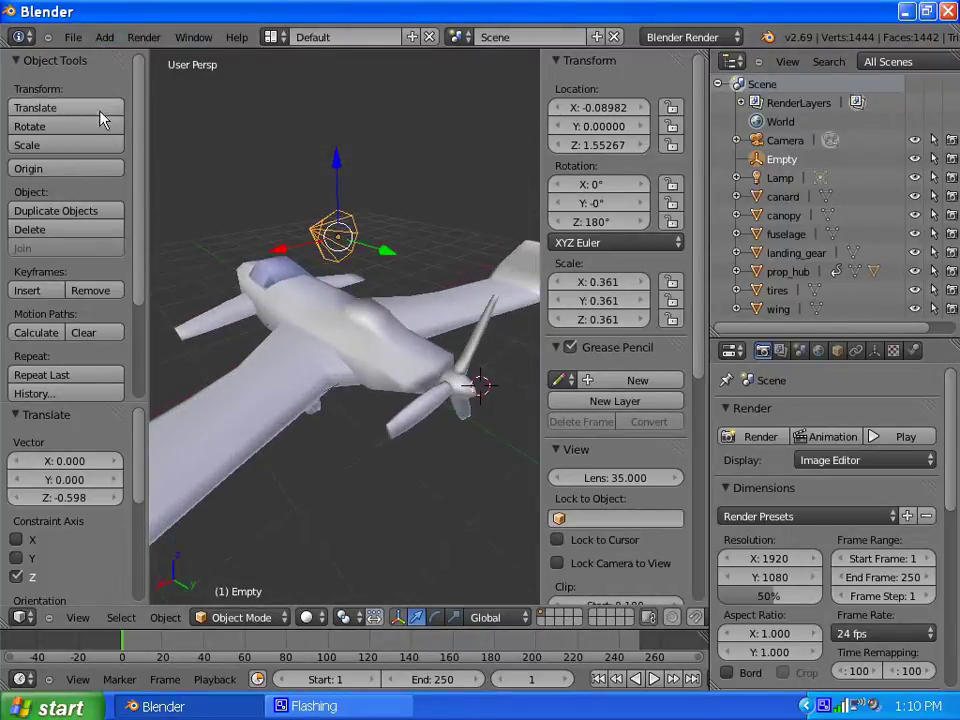
Step: Tick Auto Run Python Scripts on the File tab of User Preferences, then close the window
click(76, 40)
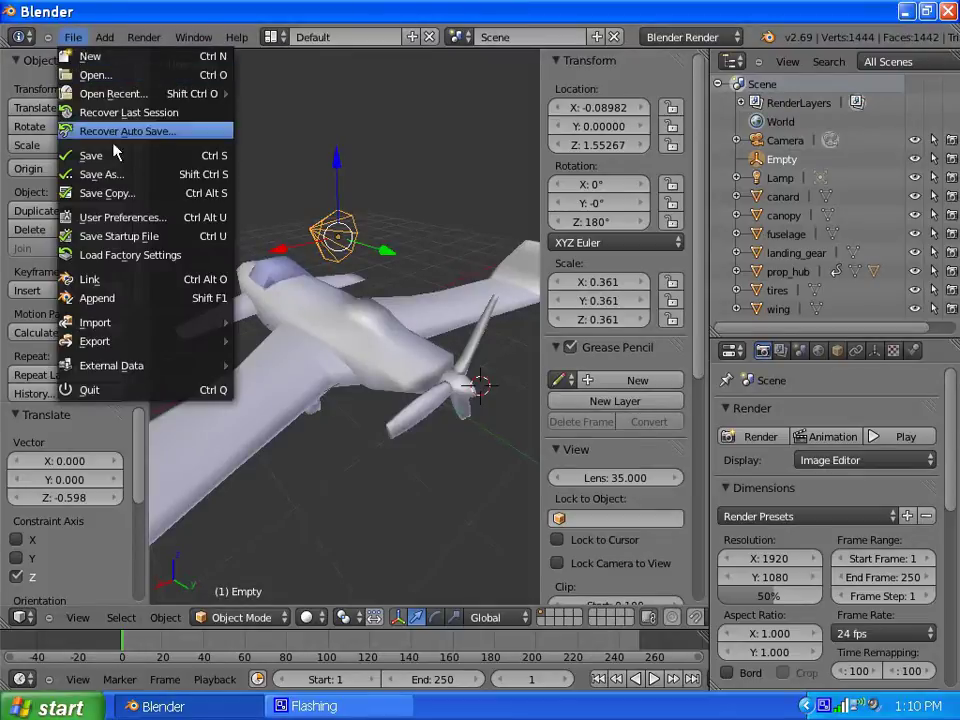
click(152, 216)
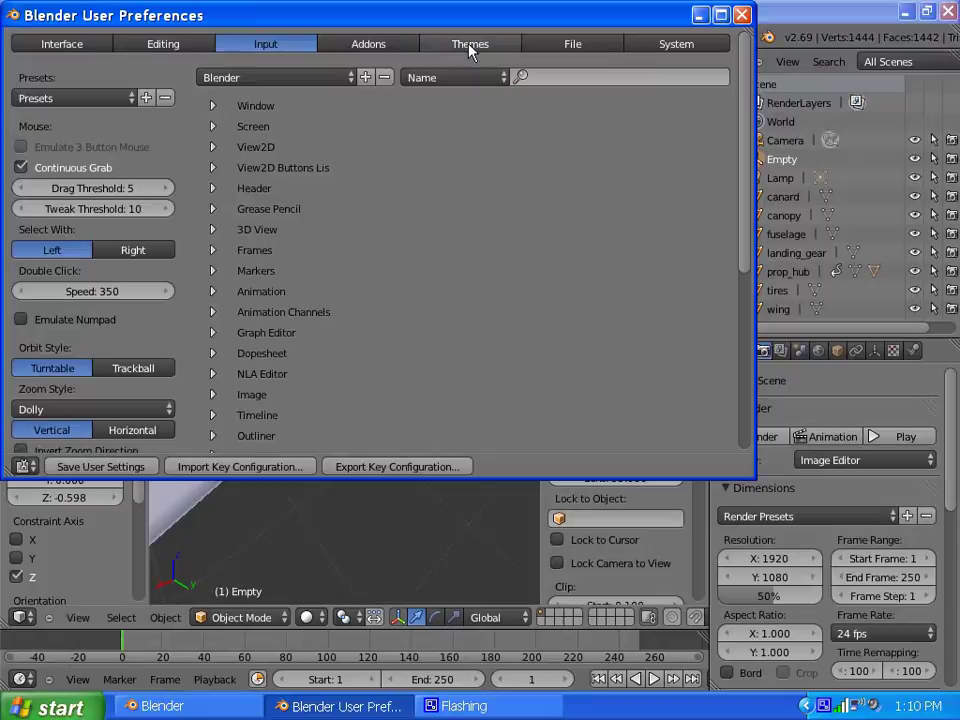
click(46, 45)
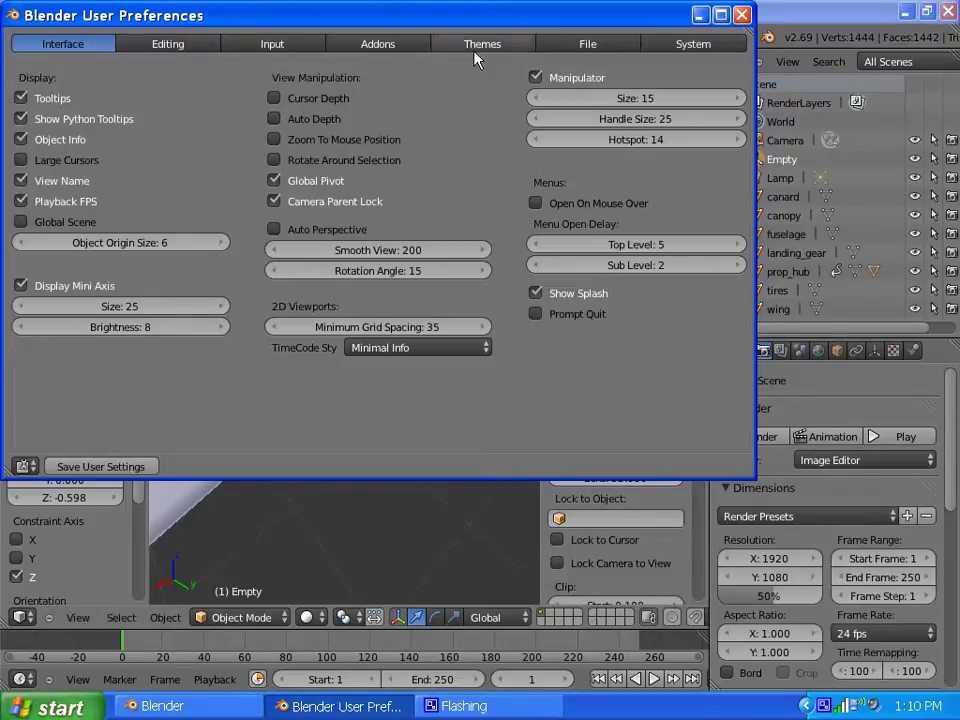
click(245, 46)
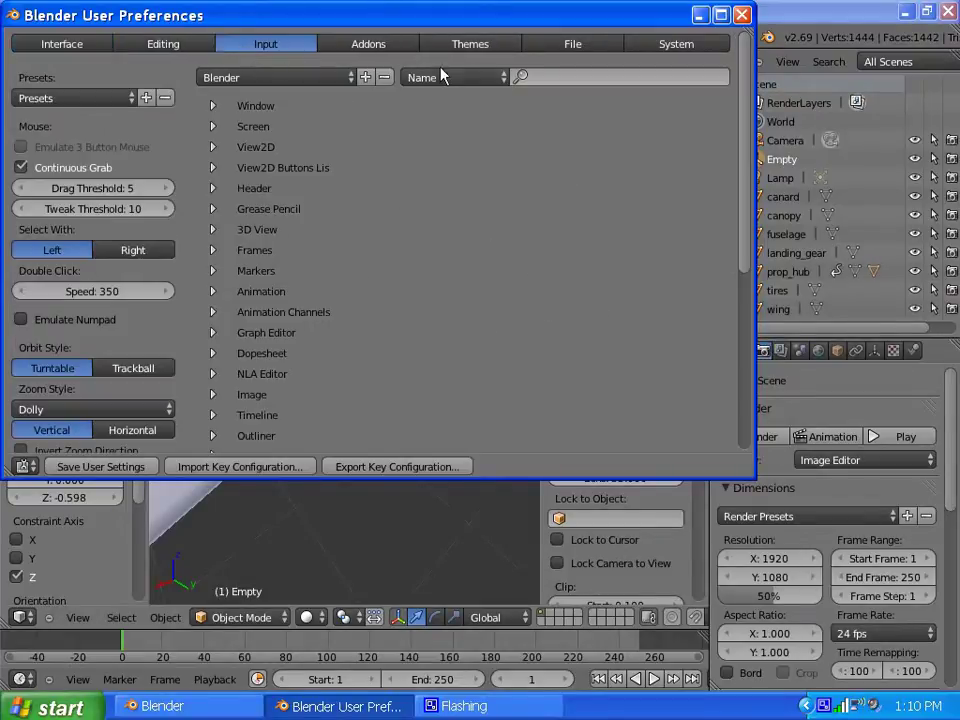
click(570, 47)
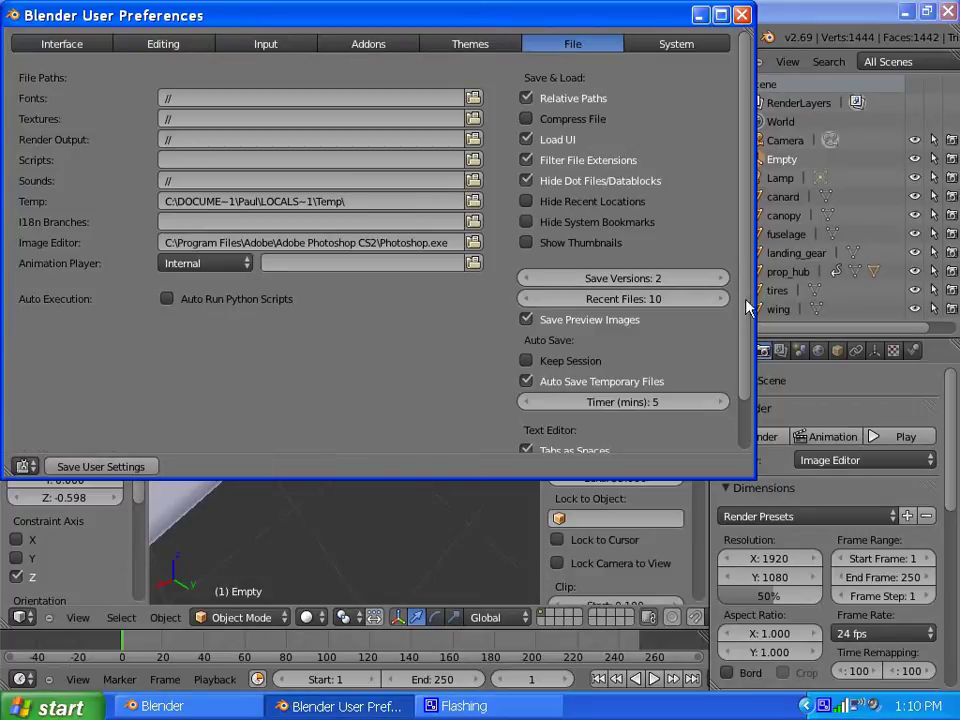
mouse_move(750, 320)
mouse_down()
mouse_move(752, 386)
mouse_move(750, 318)
mouse_up()
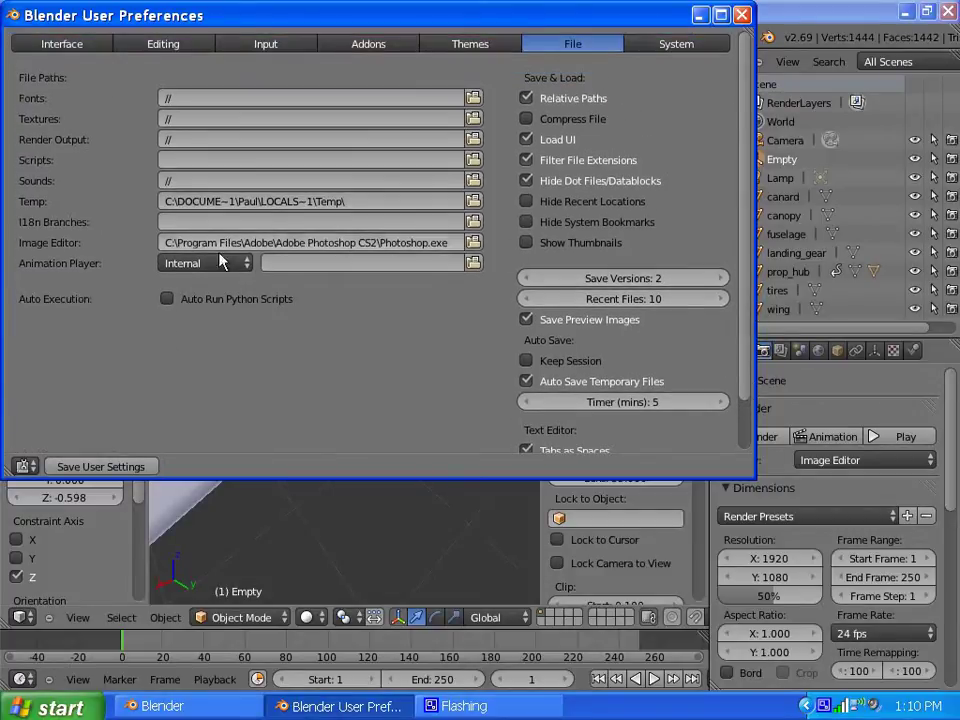
click(167, 299)
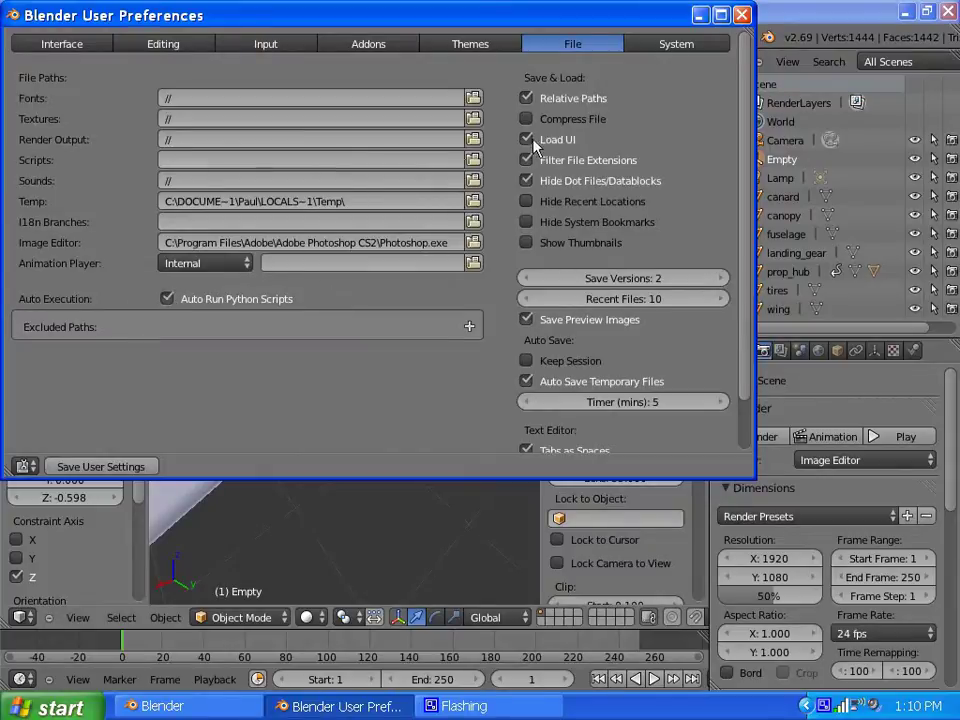
click(741, 15)
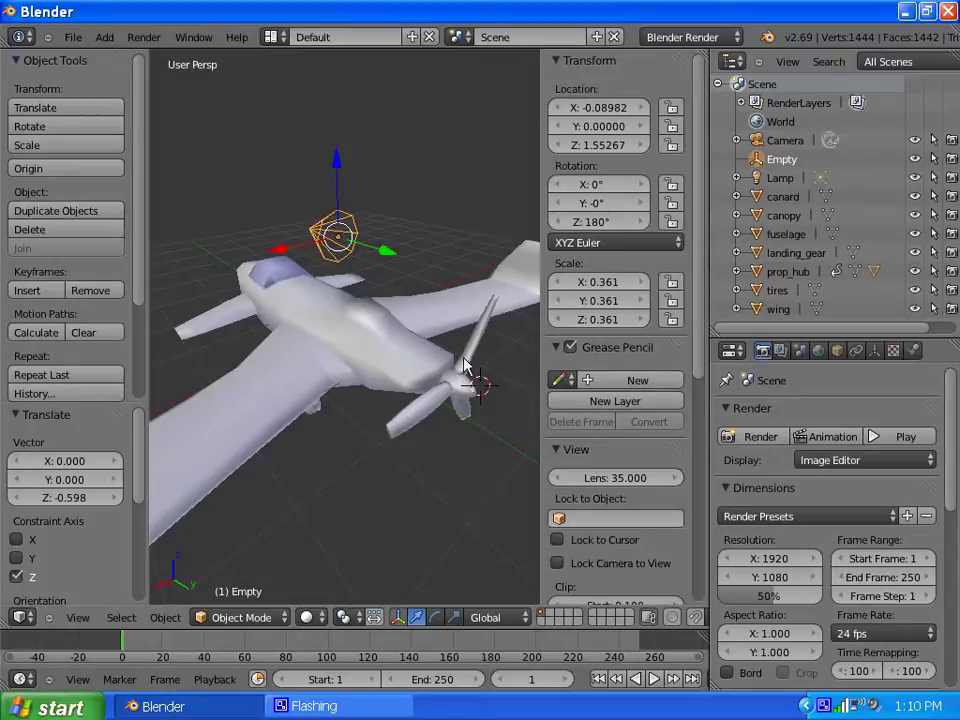
middle_drag(461, 360, 277, 353)
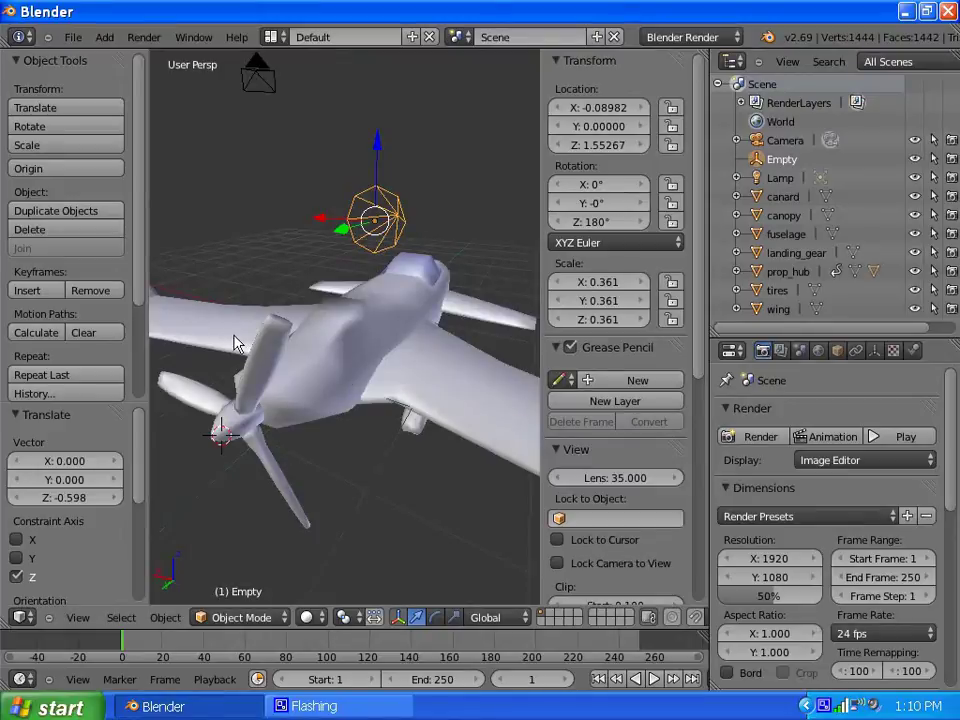
Step: Select the prop_hub object in the viewport and bring up the screen layouts list
middle_drag(236, 339, 371, 377)
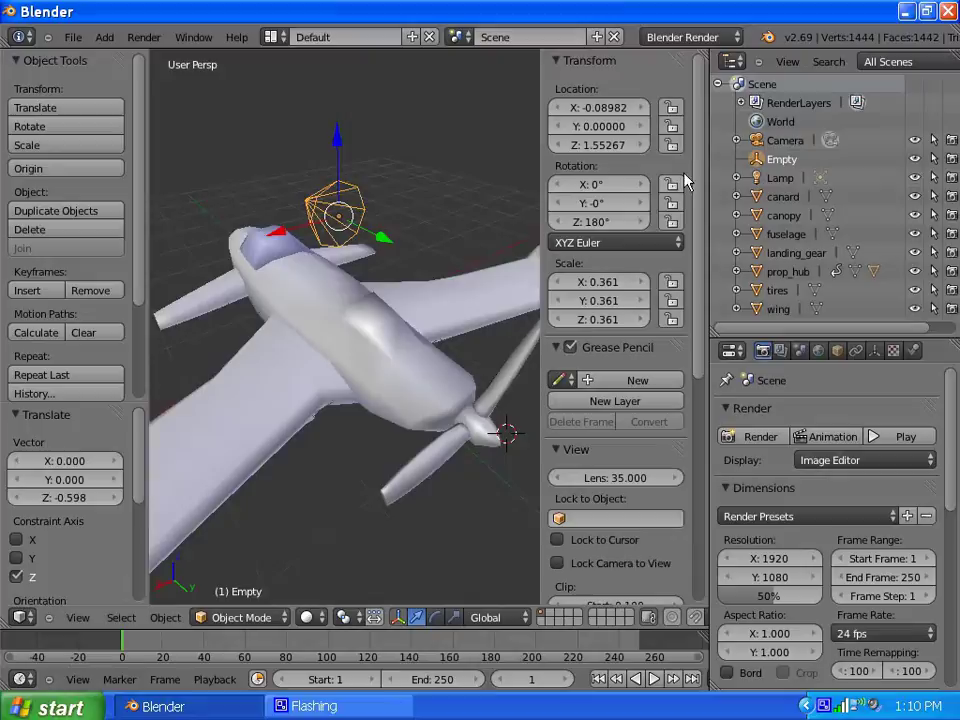
drag(699, 180, 699, 221)
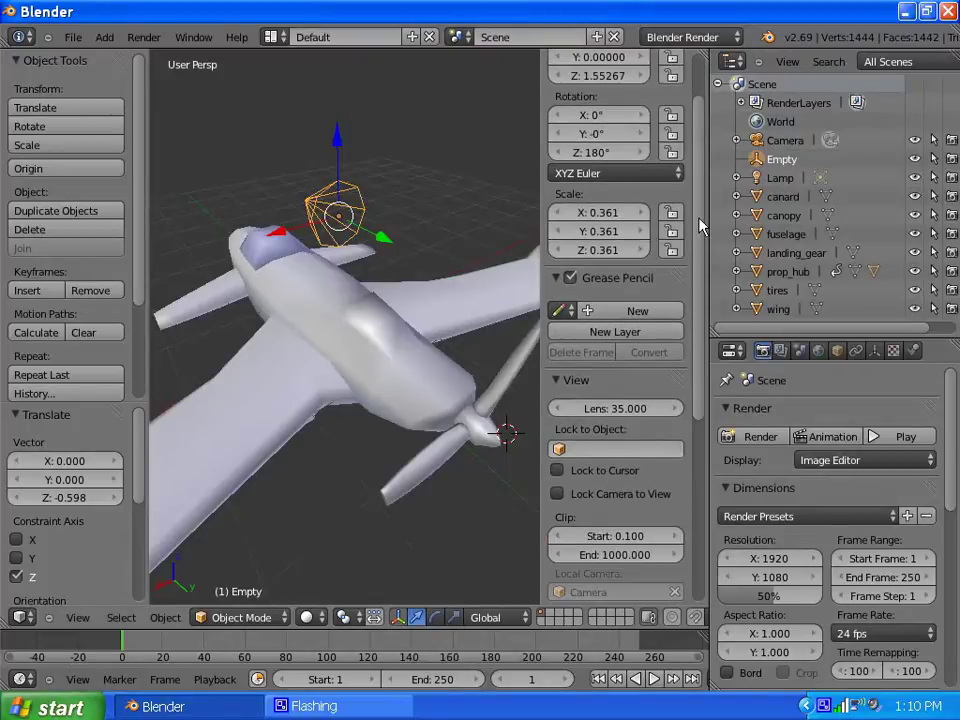
right_click(490, 442)
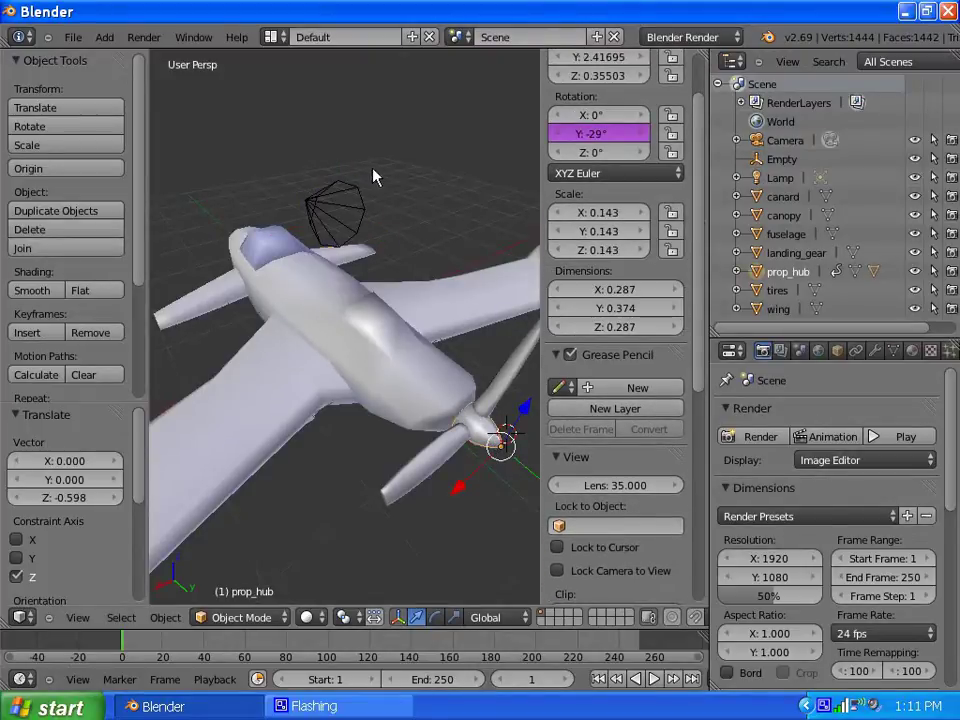
right_click(324, 222)
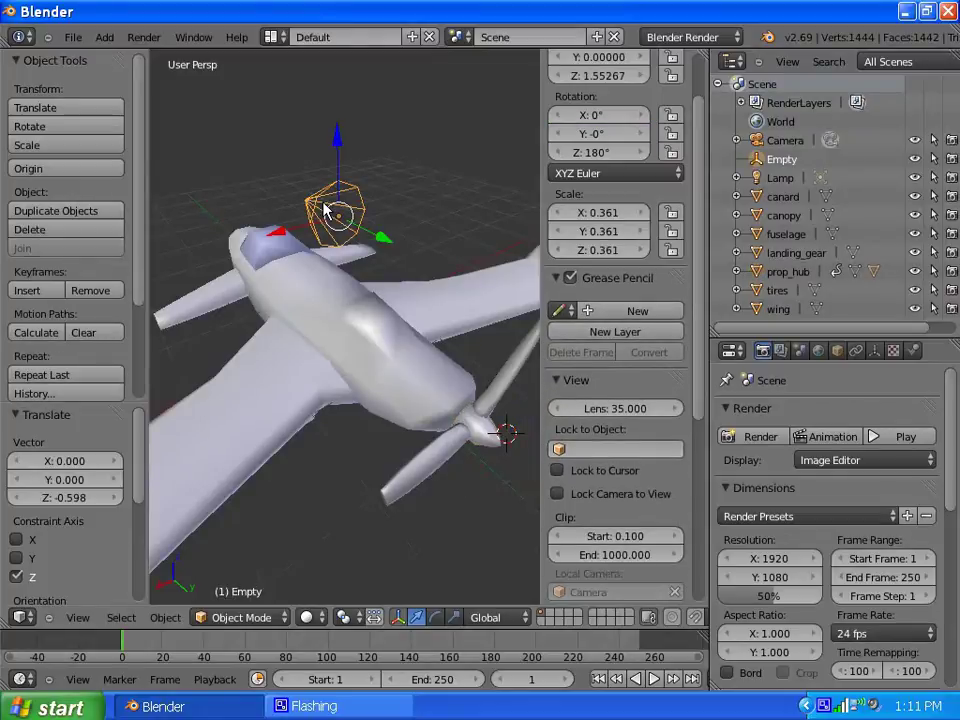
right_click(478, 432)
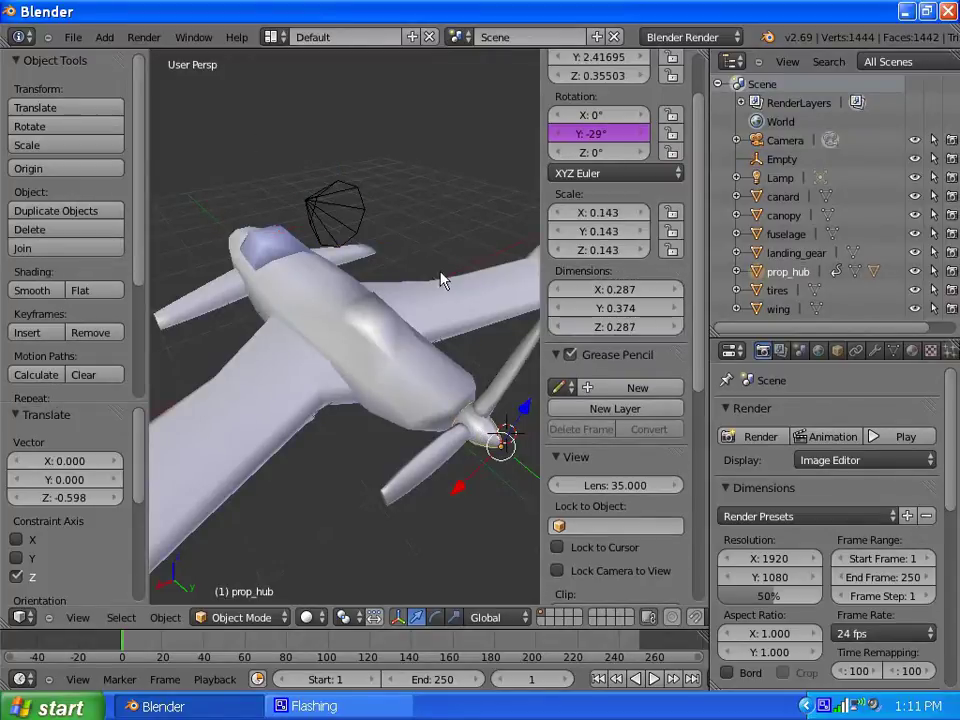
click(273, 38)
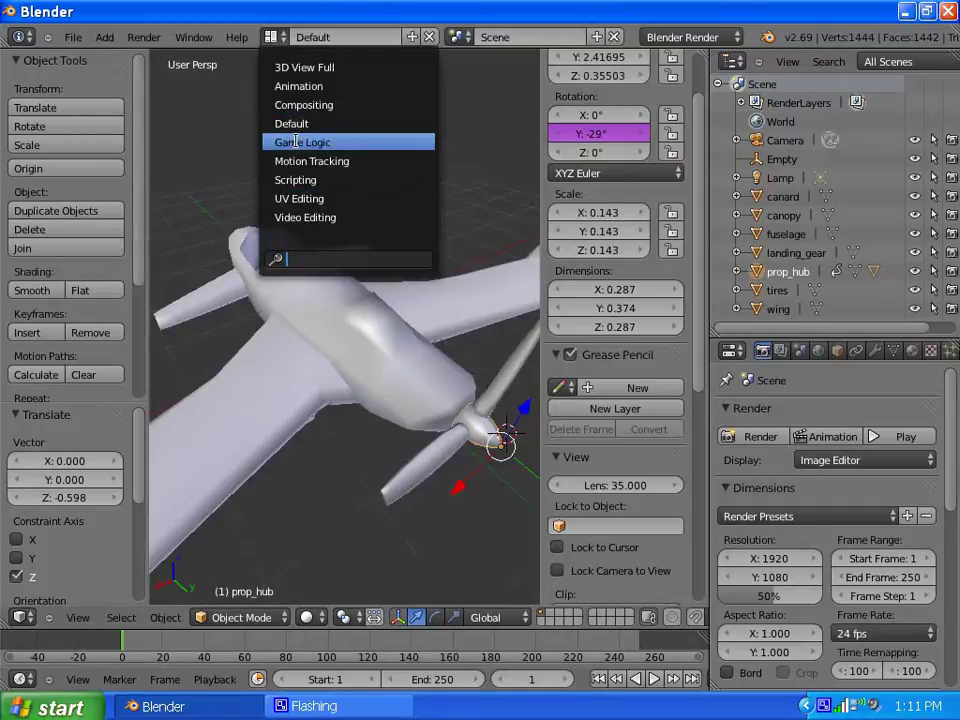
Step: Switch to the Animation screen layout and check prop_hub's contents in the channel list
click(299, 86)
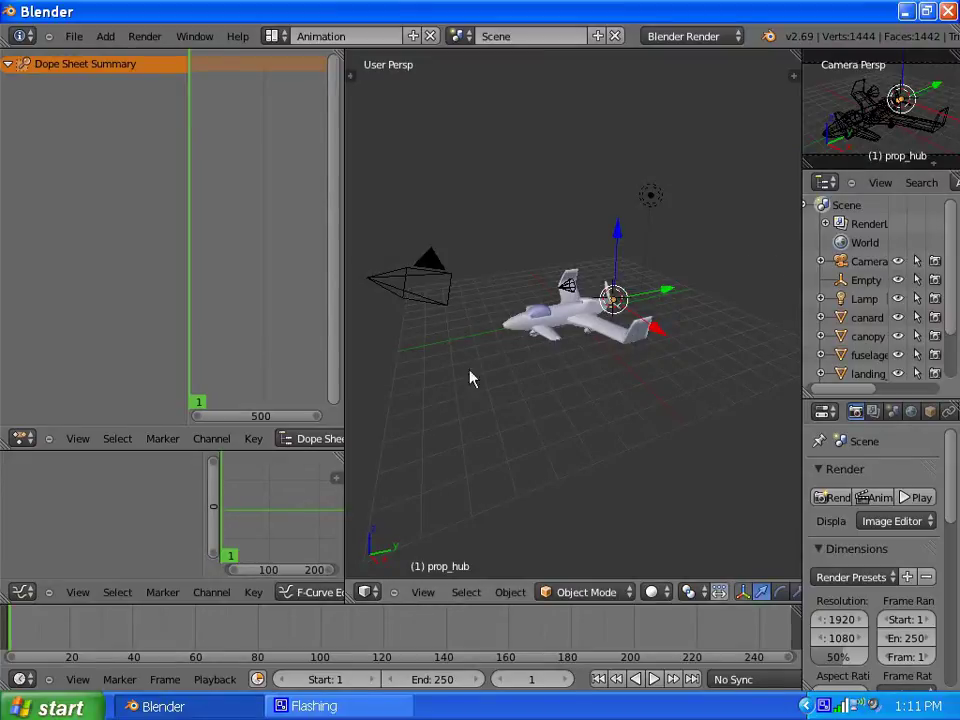
scroll(231, 506, down, 2)
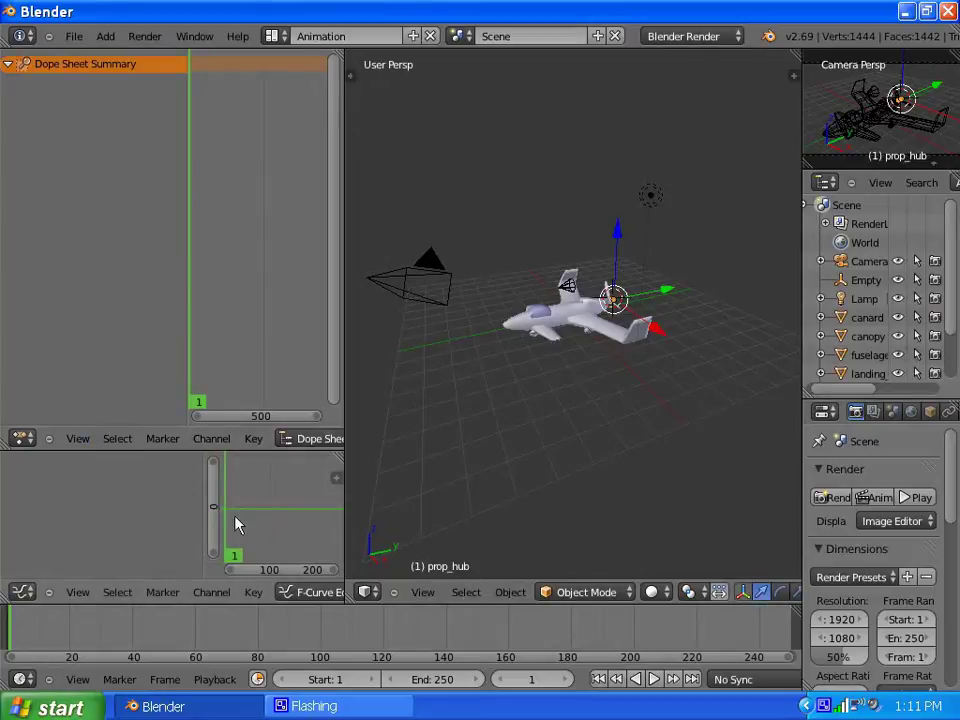
middle_drag(722, 364, 641, 334)
scroll(641, 334, up, 6)
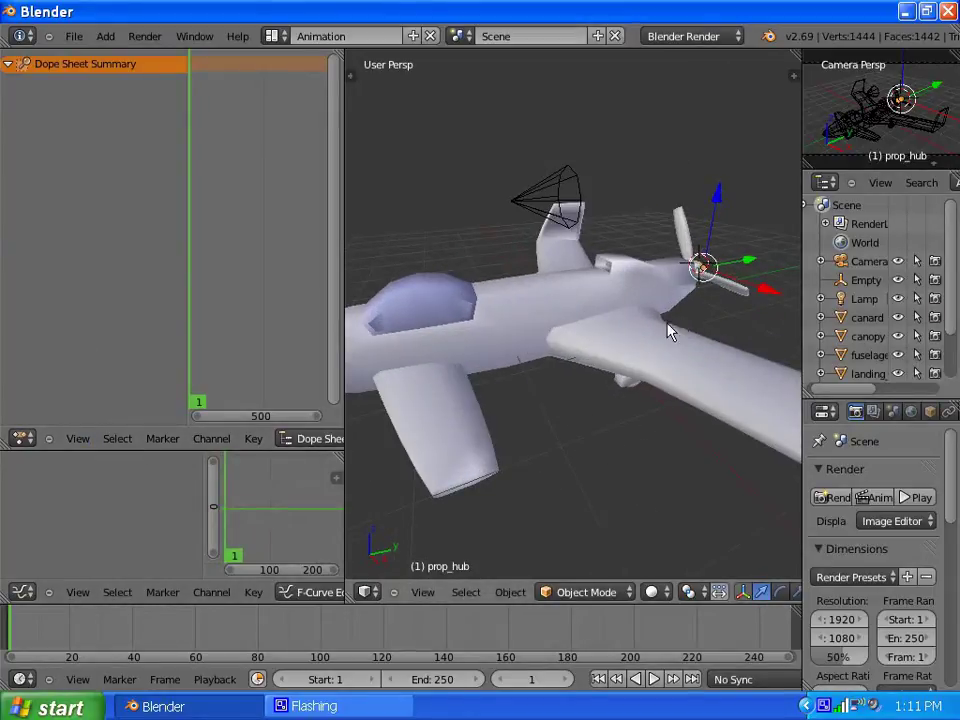
middle_drag(670, 332, 513, 327)
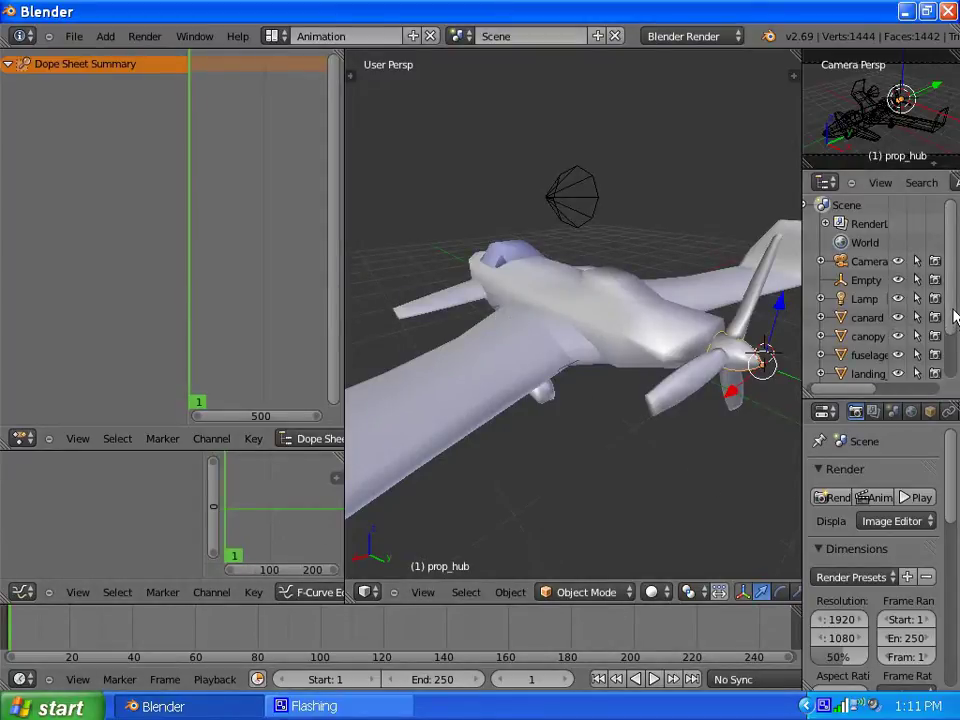
scroll(945, 310, down, 3)
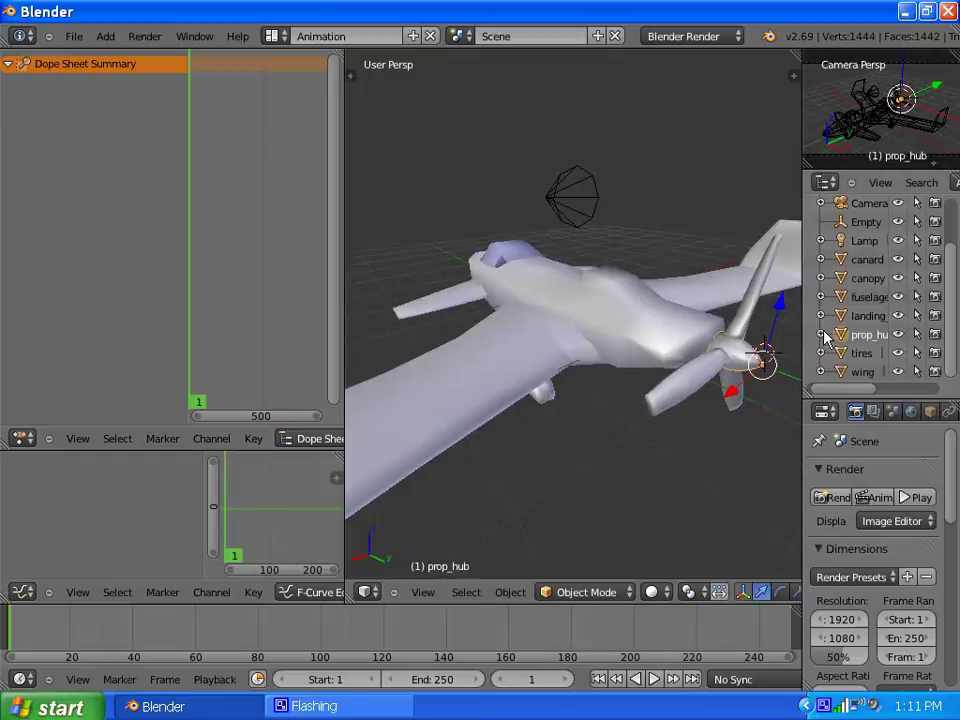
click(824, 335)
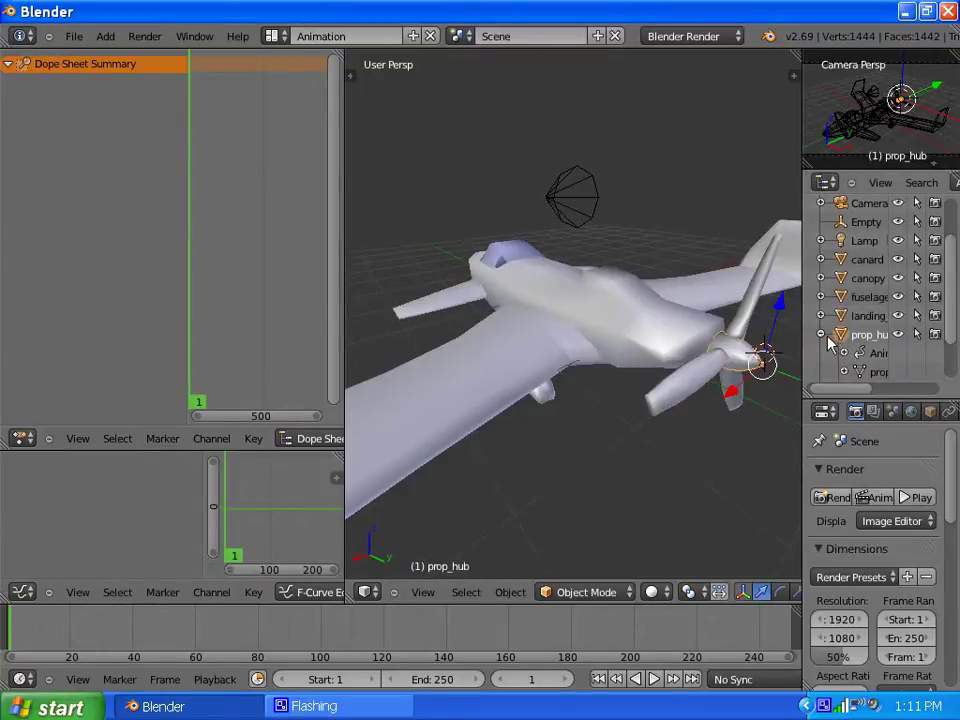
click(821, 335)
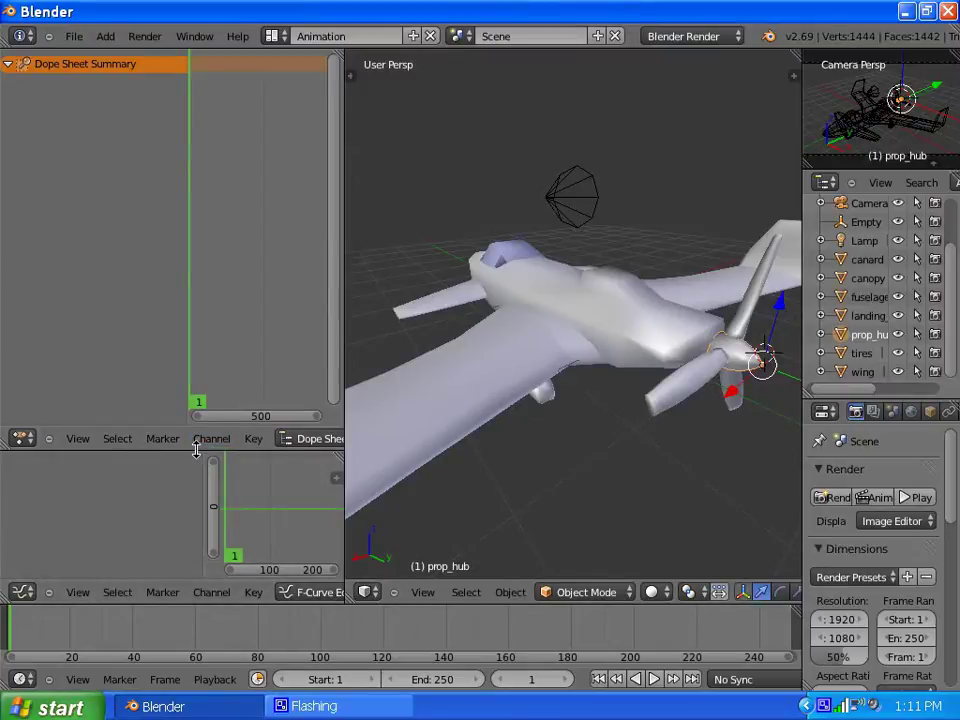
Step: Enlarge the graph editor, narrow its channel list, and set its mode to Drivers
drag(198, 450, 199, 308)
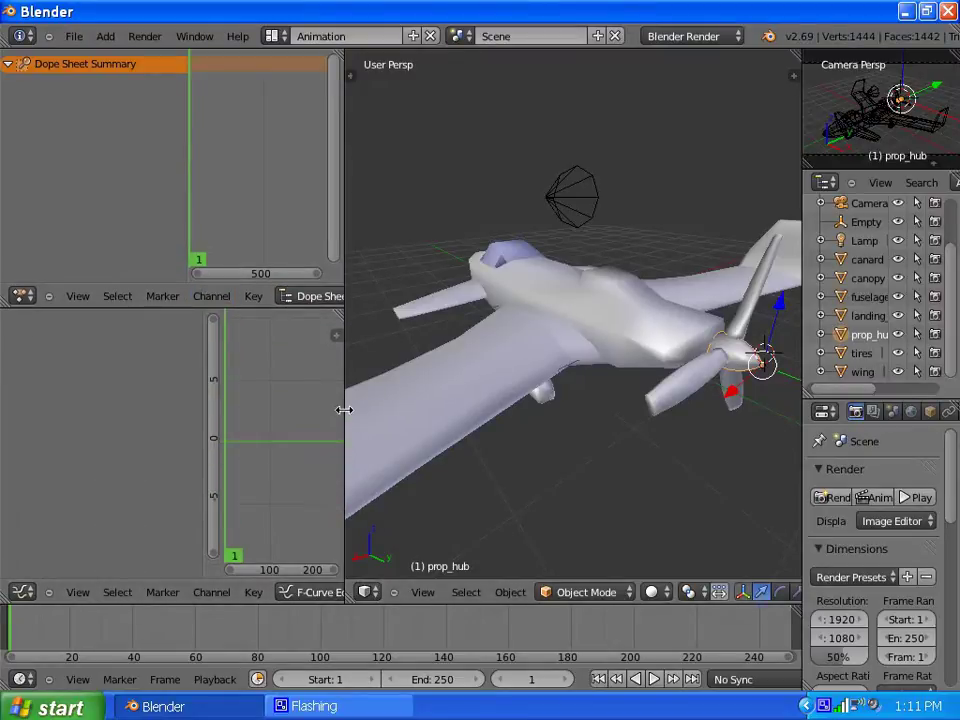
drag(343, 409, 512, 432)
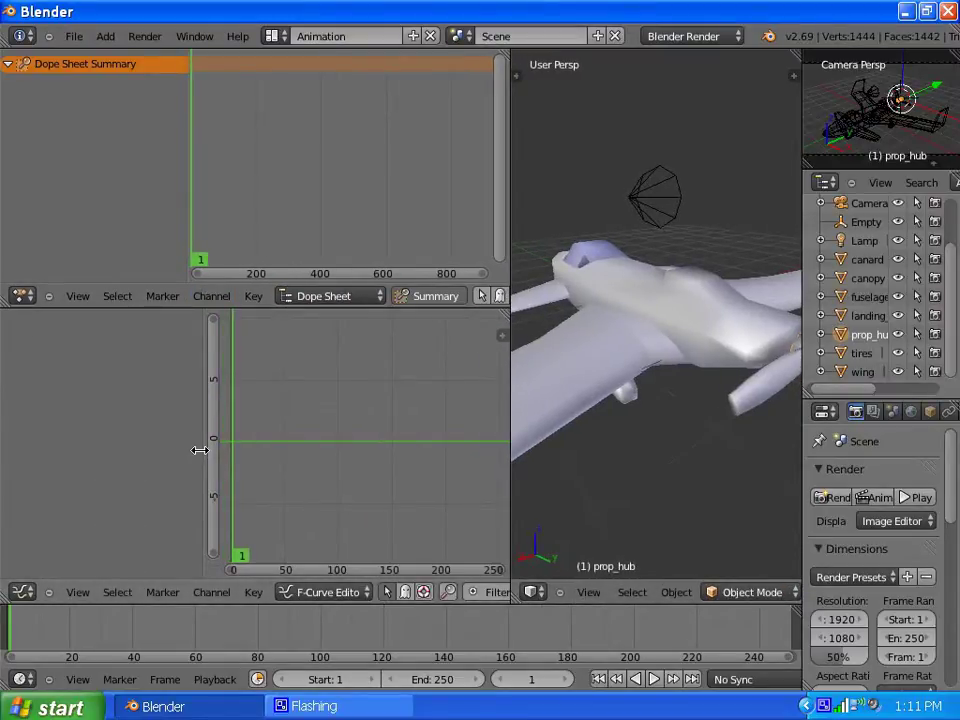
drag(199, 450, 124, 440)
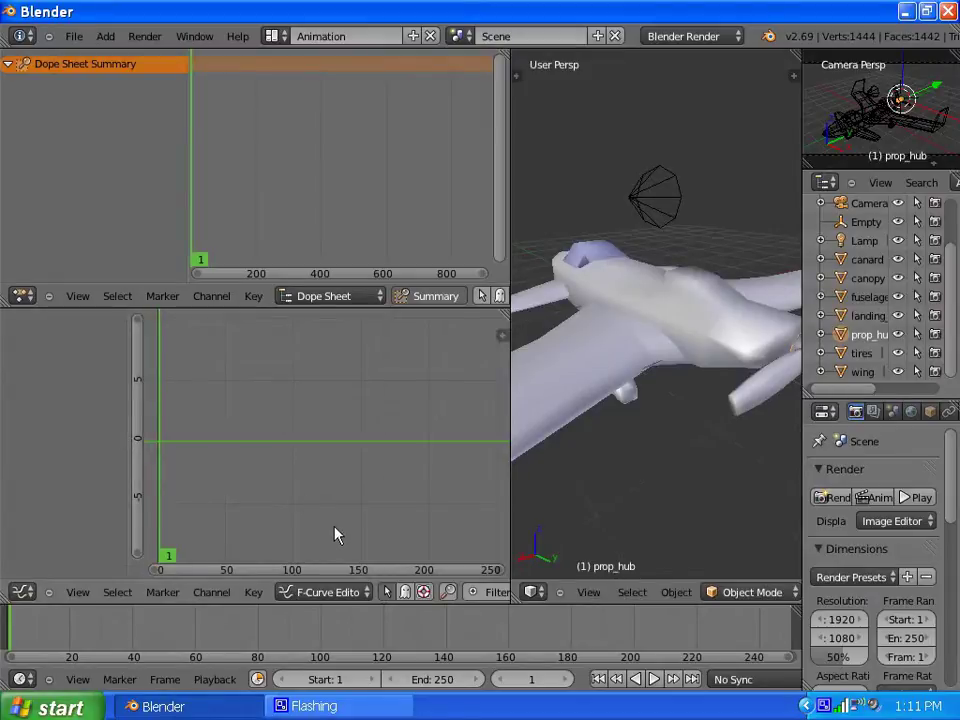
click(351, 594)
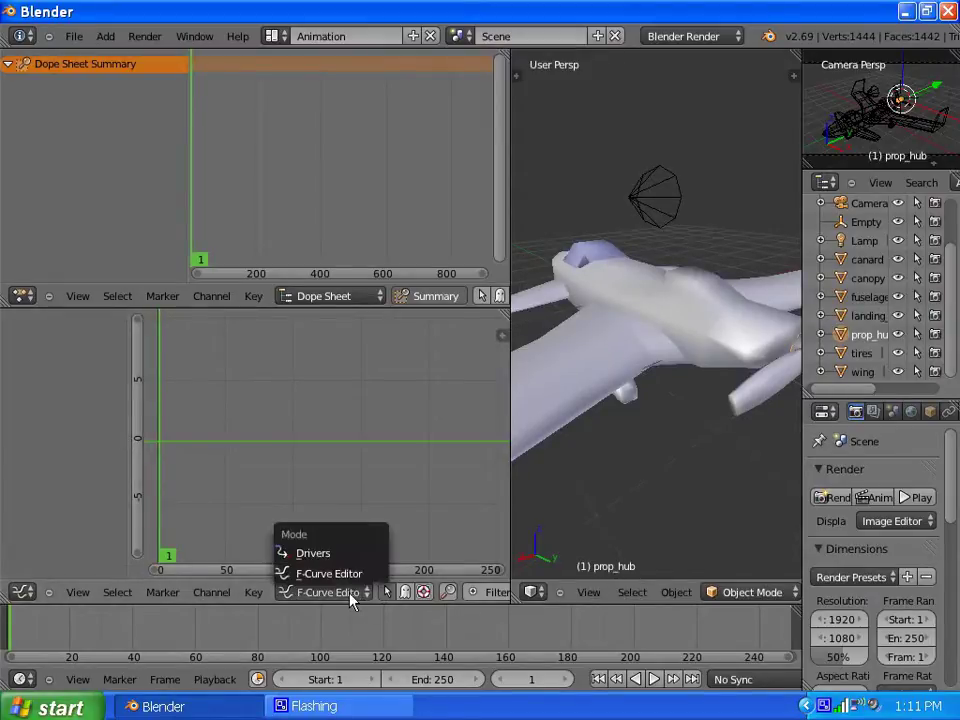
click(316, 554)
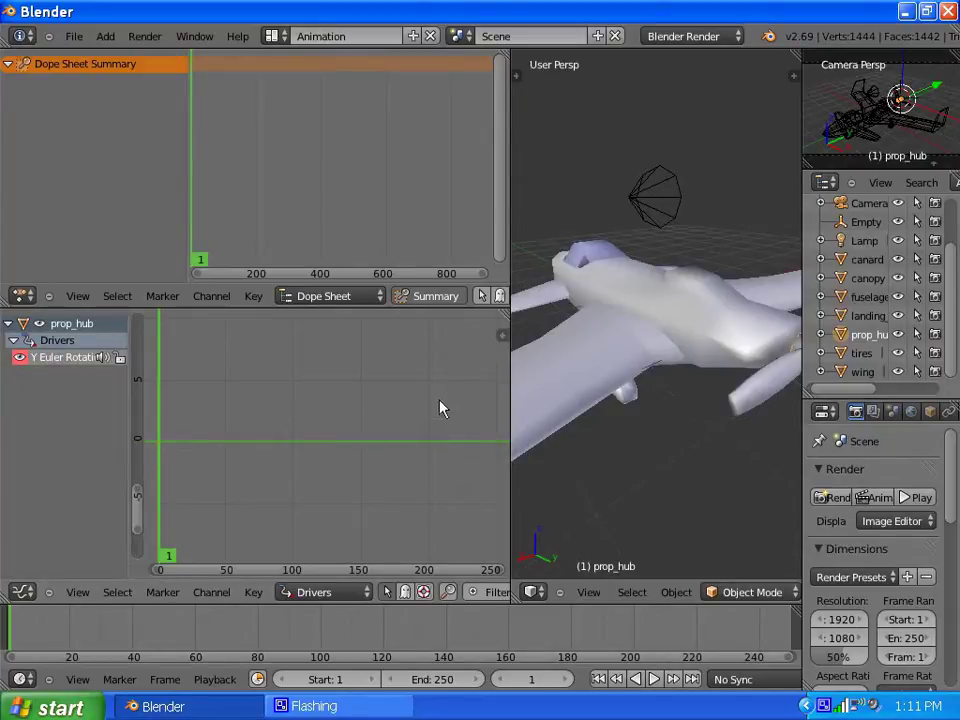
Step: Show and widen the Drivers sidebar, keeping the driver type as Scripted Expression
key(n)
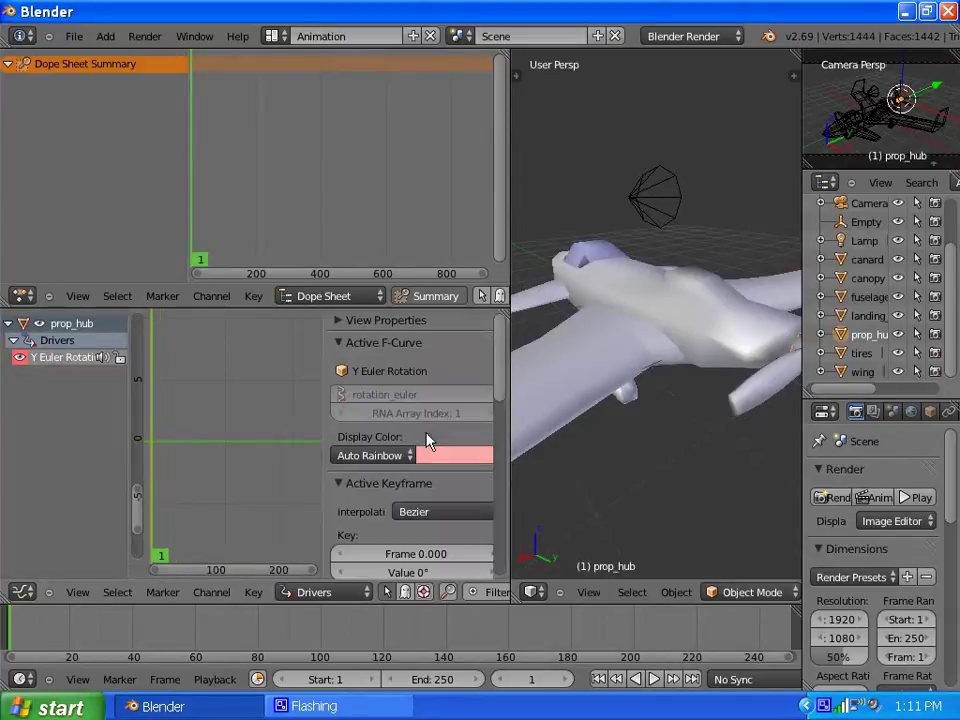
drag(321, 426, 266, 430)
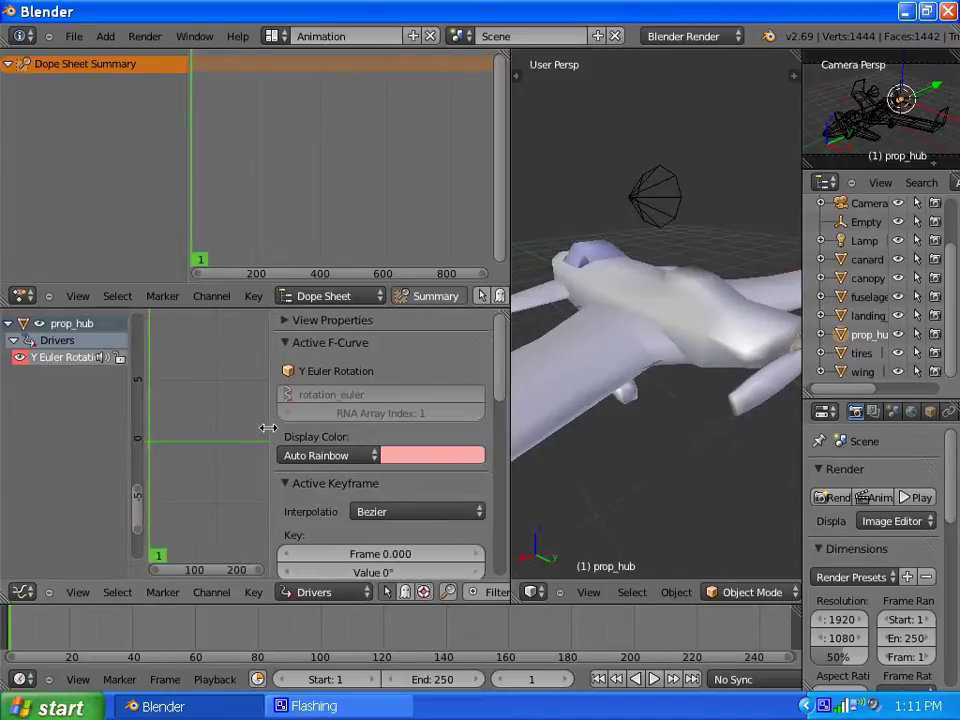
drag(497, 387, 508, 526)
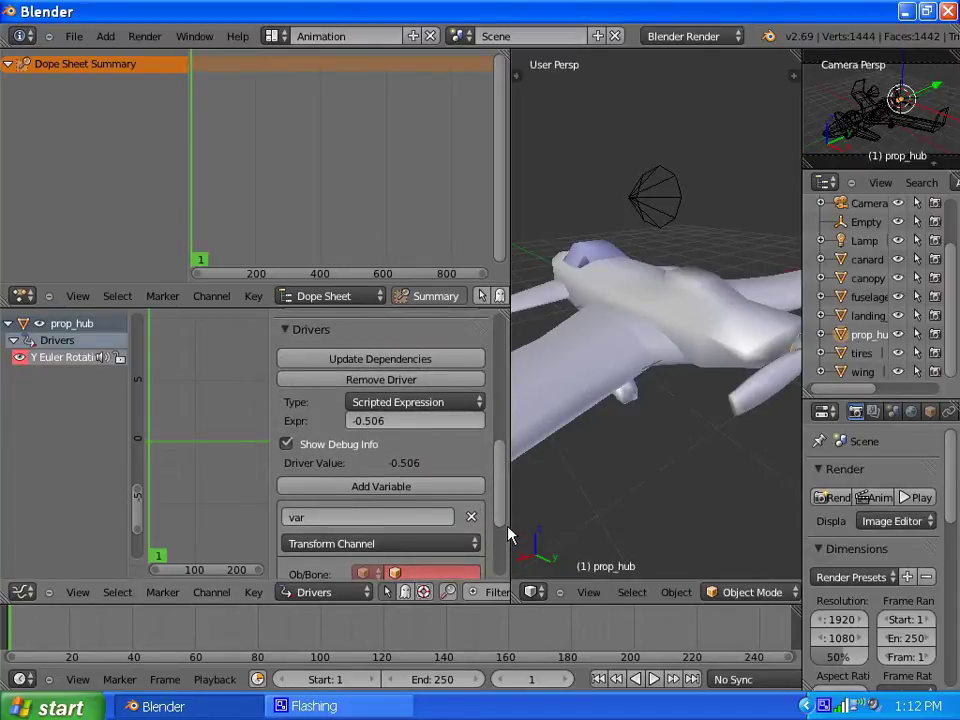
click(436, 406)
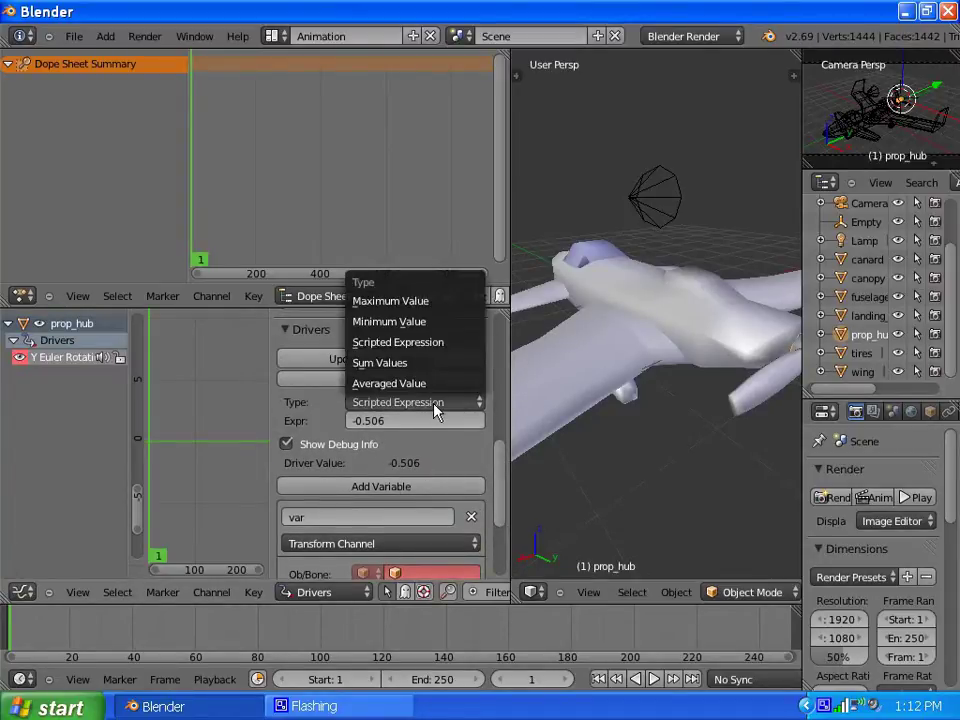
click(426, 340)
scroll(499, 501, down, 4)
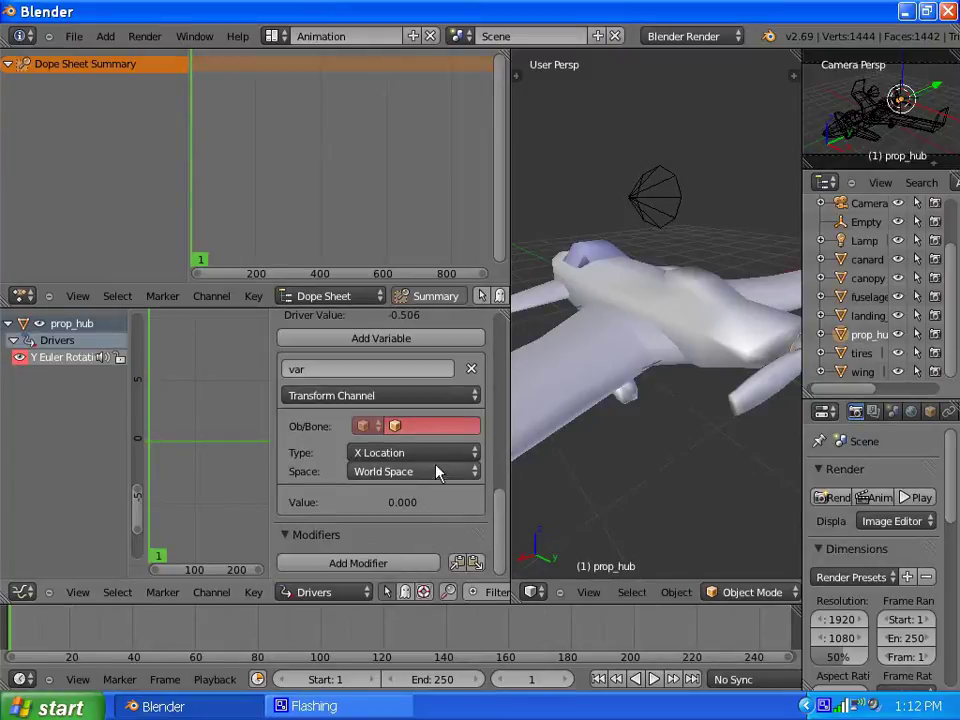
mouse_move(499, 508)
mouse_down()
mouse_move(499, 326)
mouse_move(499, 505)
mouse_up()
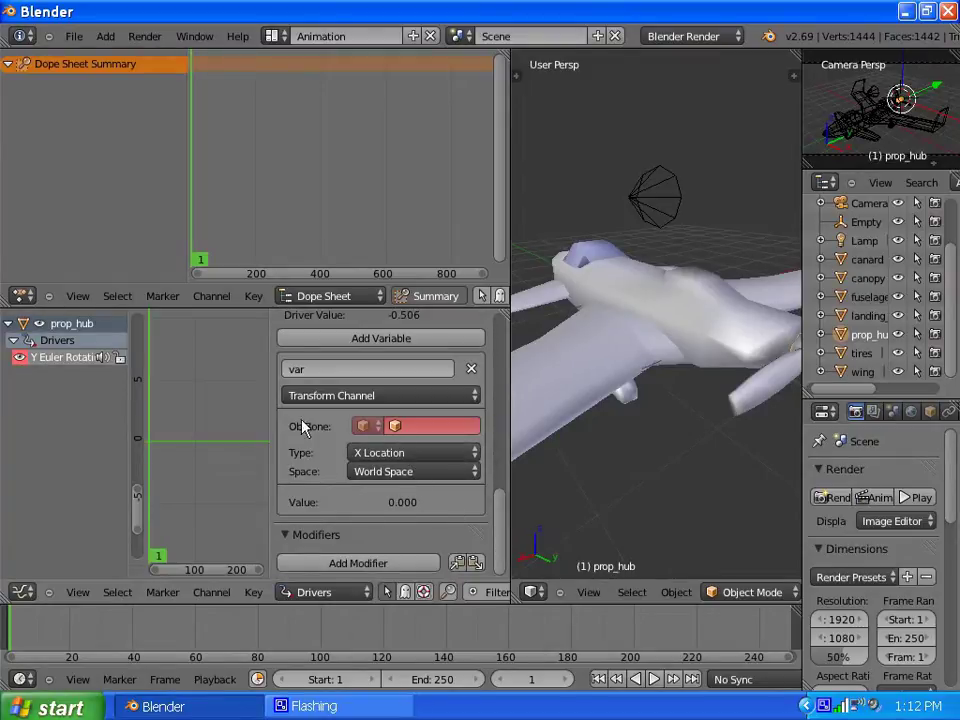
Step: Rename the driver variable var to Throttle
click(313, 372)
text(Throttle)
key(Return)
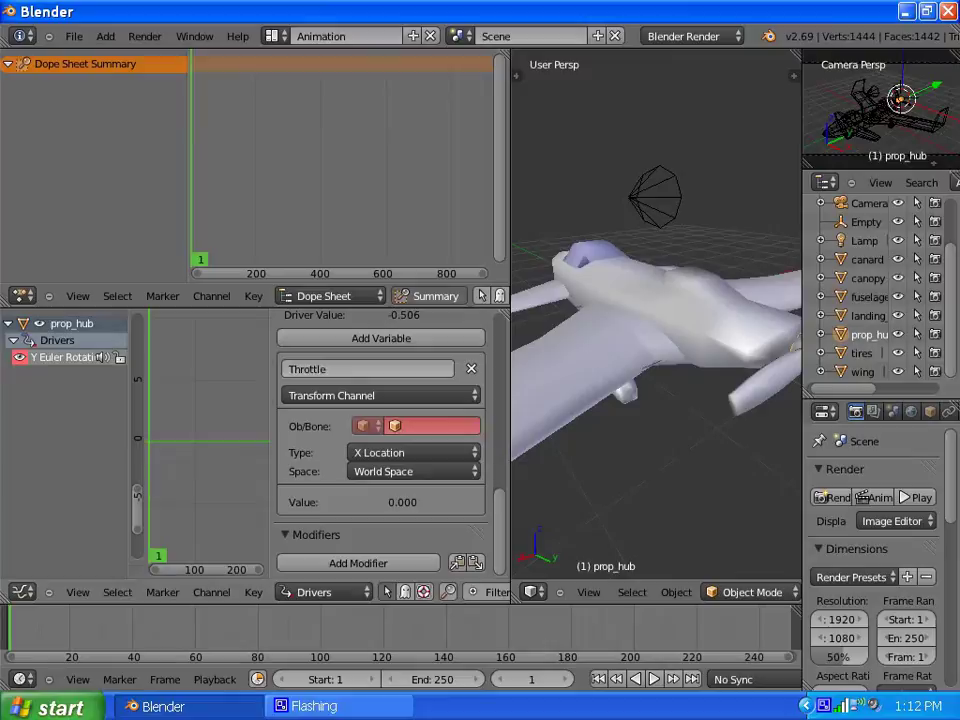
Step: Add a second driver variable named CurrentFrame, then select the Empty above the plane
click(349, 340)
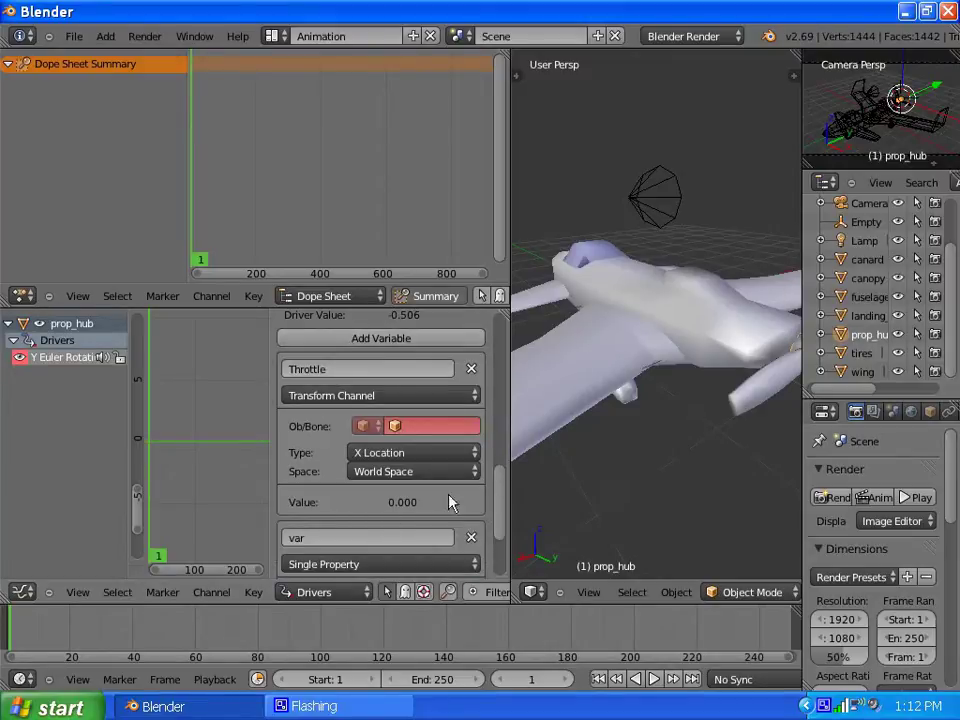
scroll(500, 493, down, 5)
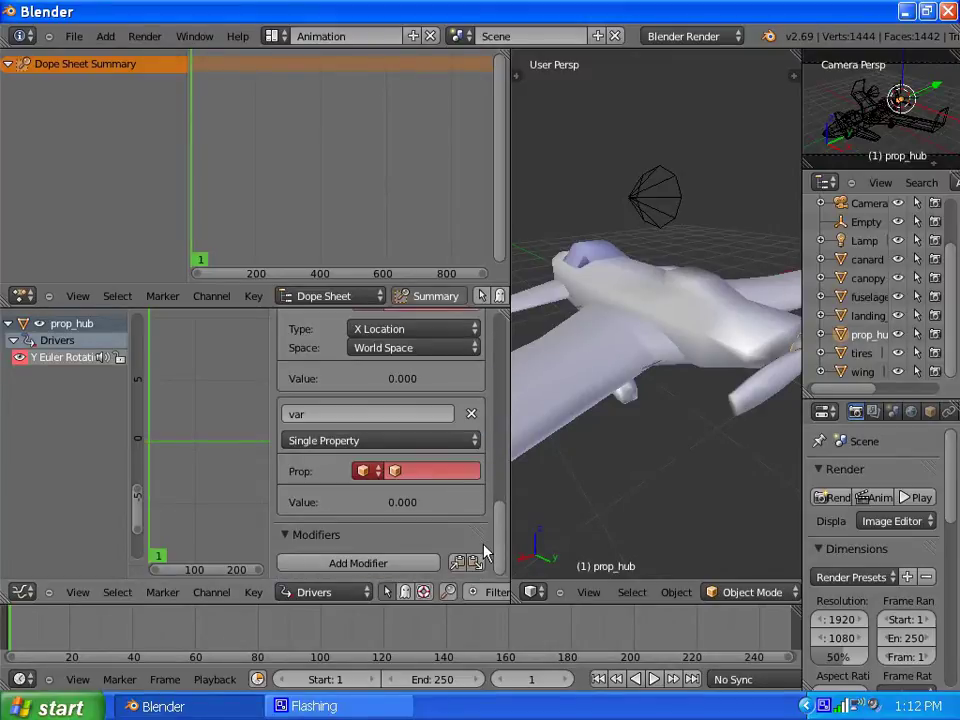
click(315, 414)
text(c)
text(urrentFrame)
key(Return)
drag(506, 537, 500, 488)
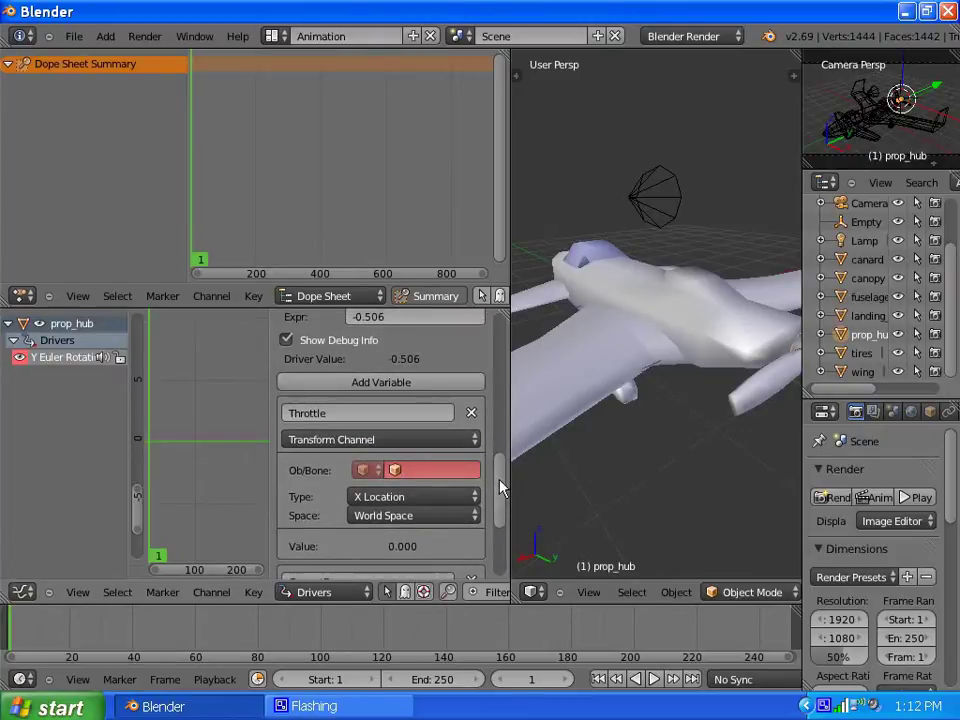
right_click(652, 205)
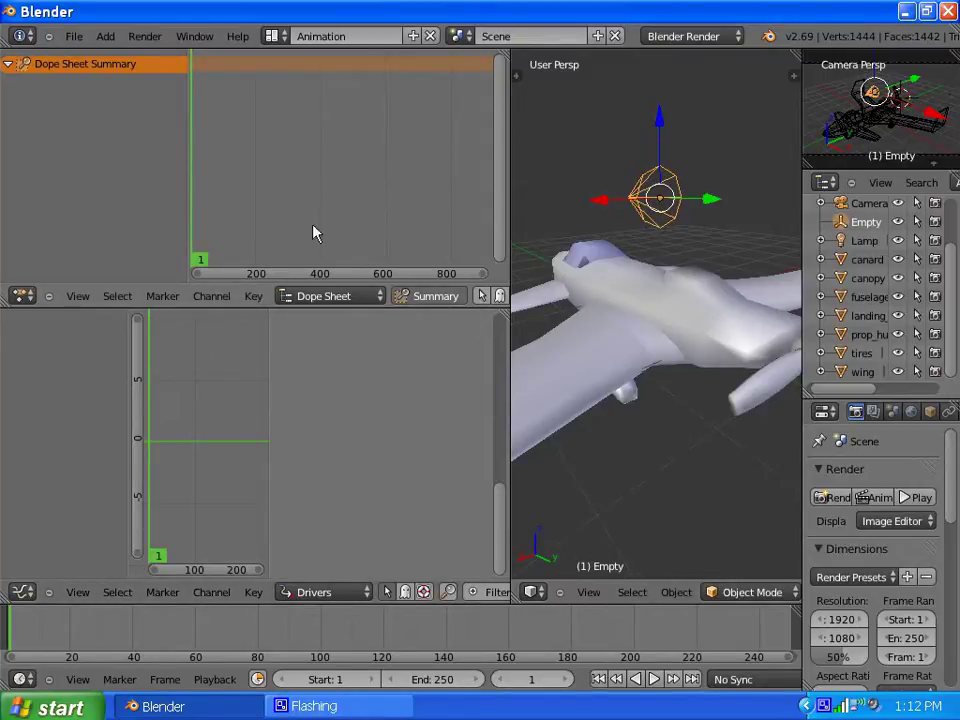
Step: Switch to the Default screen layout and drag the Empty along its Y axis
click(271, 37)
click(293, 122)
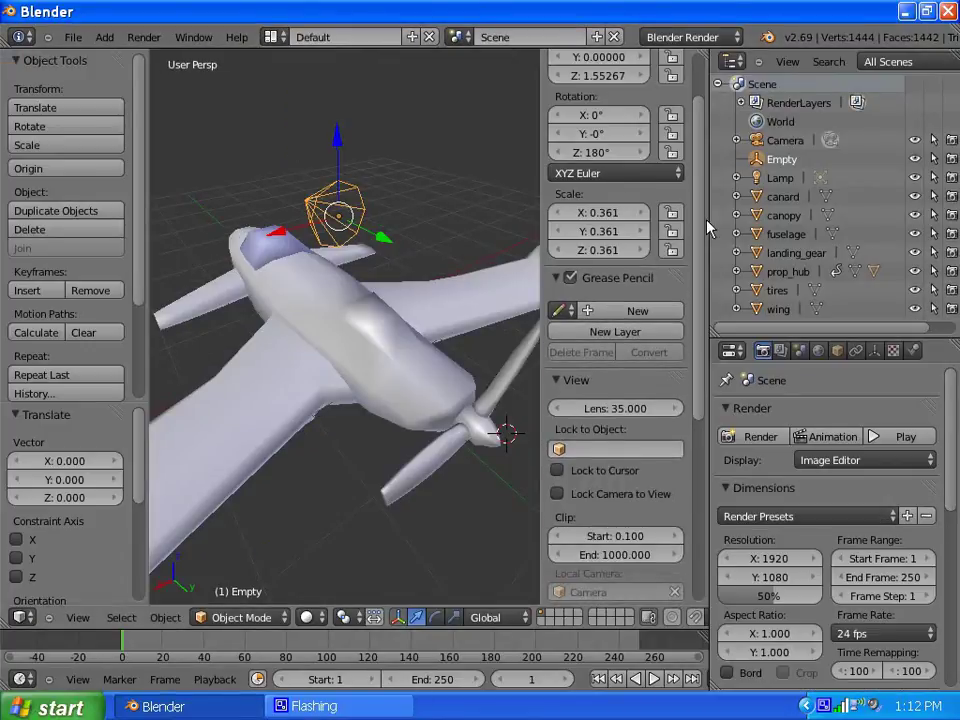
drag(705, 222, 705, 170)
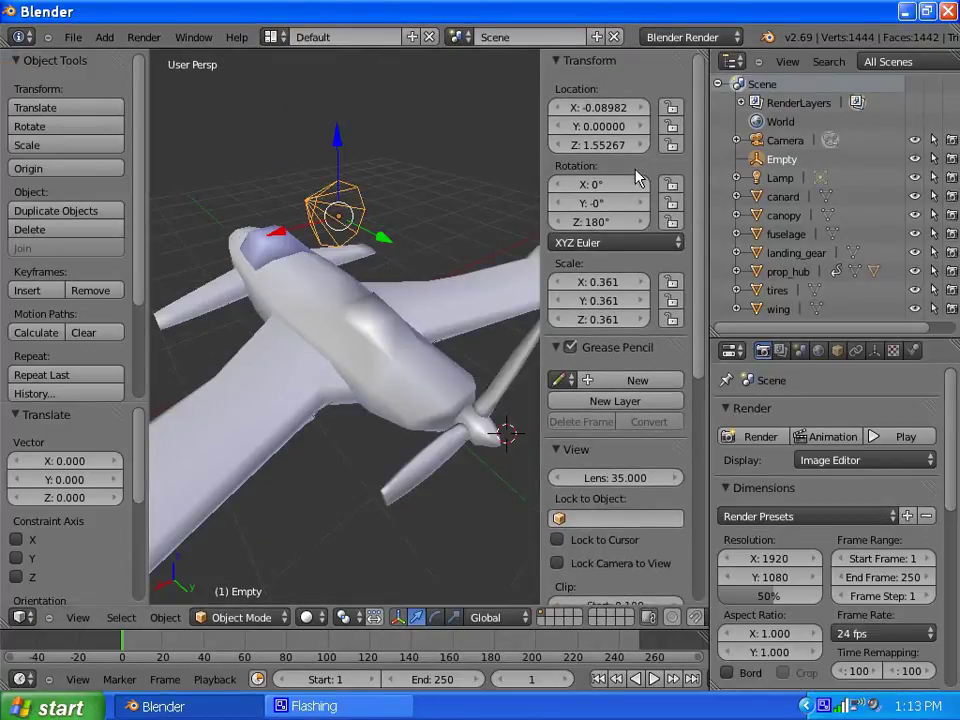
mouse_move(385, 238)
mouse_down()
mouse_move(336, 212)
mouse_move(349, 227)
mouse_move(316, 200)
mouse_move(377, 231)
mouse_up()
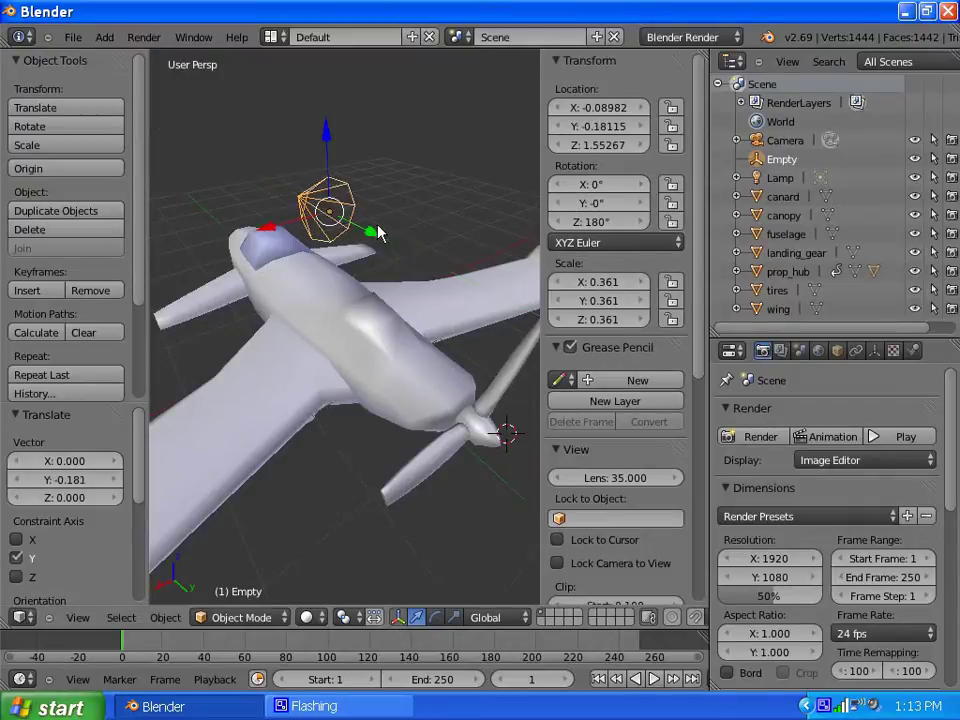
Step: Reset the Empty's Location Y to 0 and copy that field's data path
click(608, 127)
text(0)
key(Return)
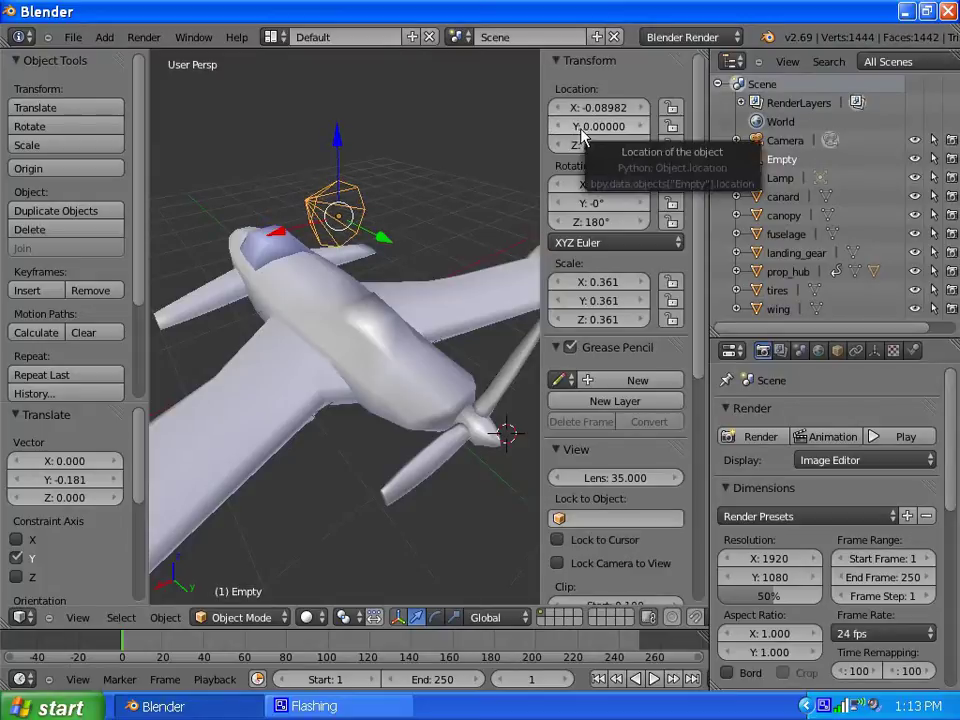
right_click(591, 130)
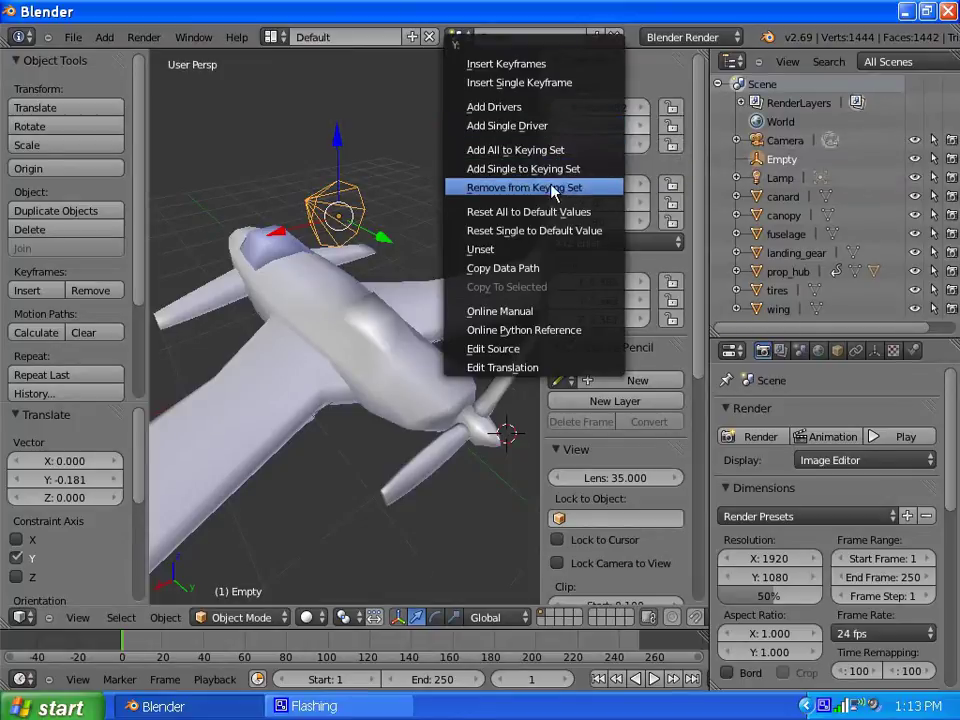
click(480, 268)
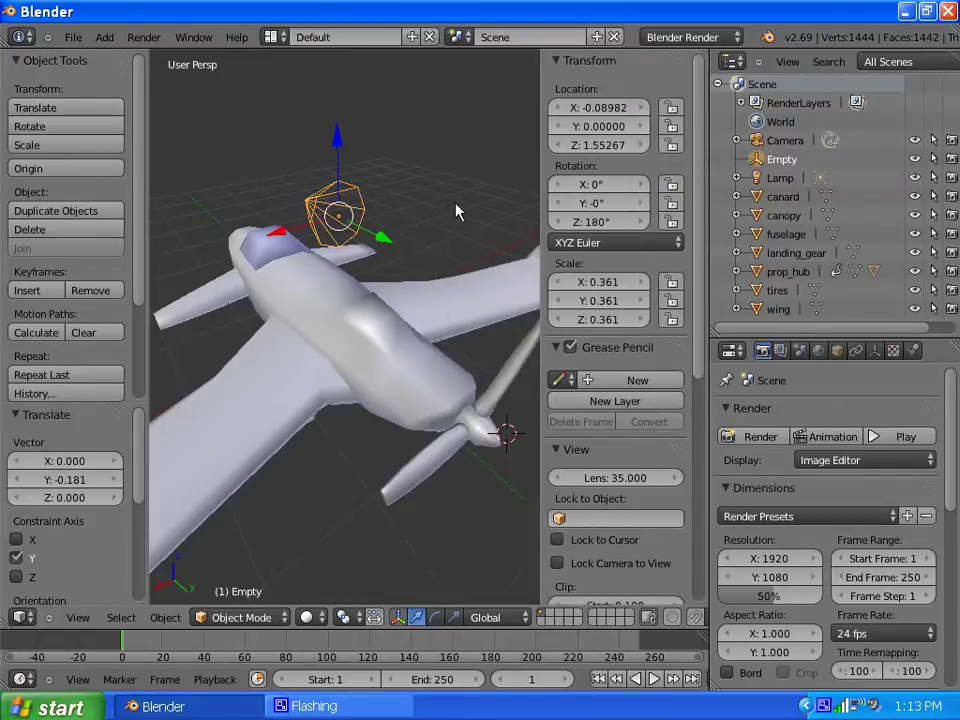
Step: Return to the Animation layout and select prop_hub to show its driver settings
click(270, 38)
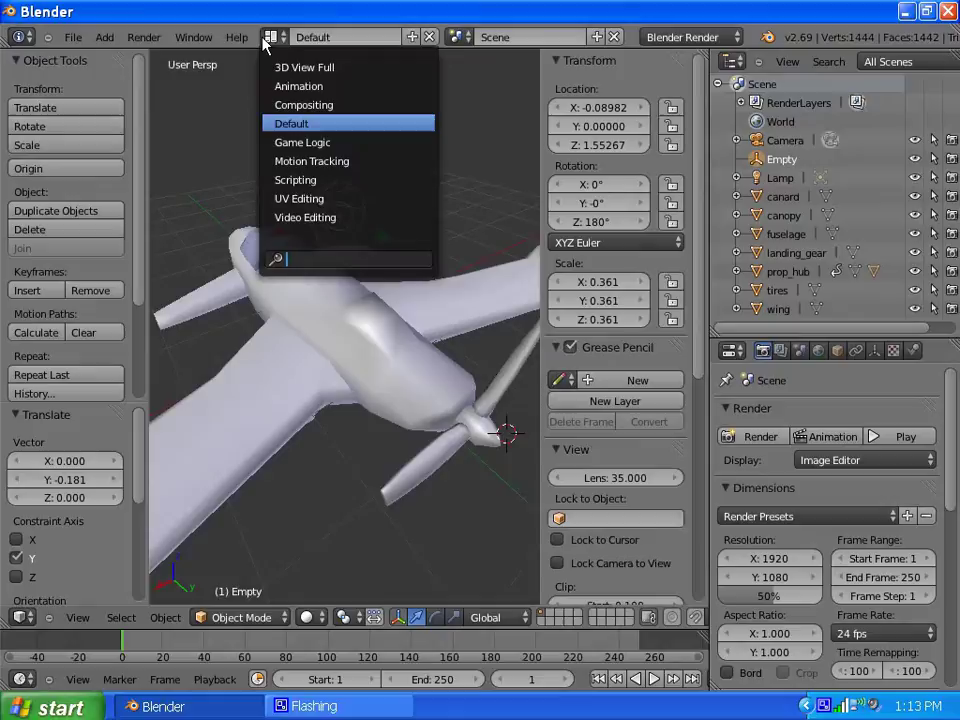
click(299, 86)
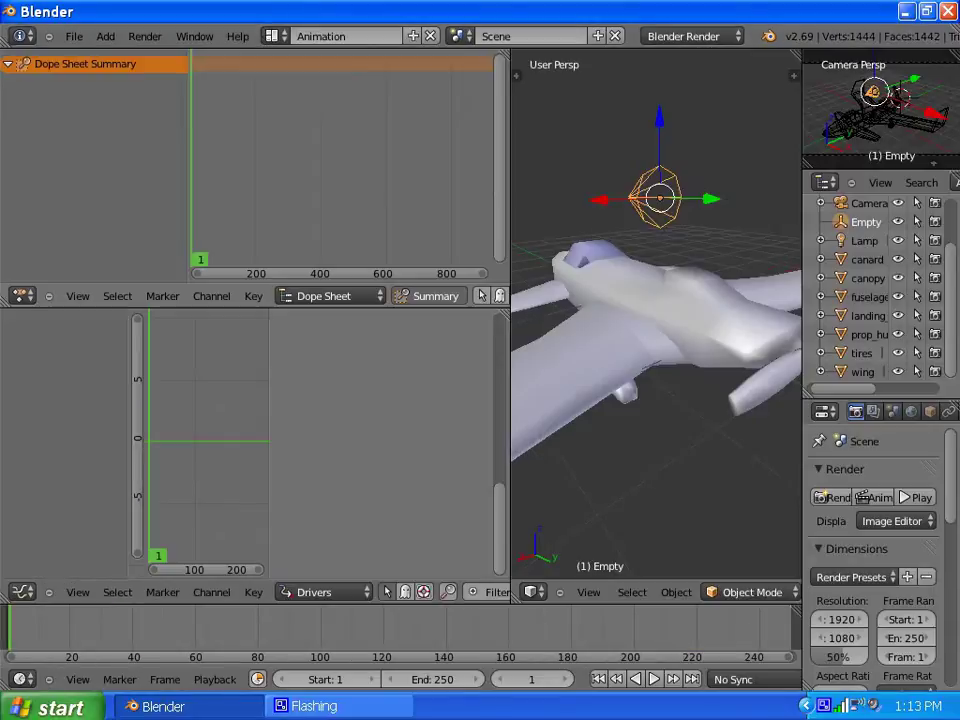
mouse_move(746, 364)
middle_down()
mouse_move(640, 350)
mouse_move(752, 352)
middle_up()
right_click(756, 350)
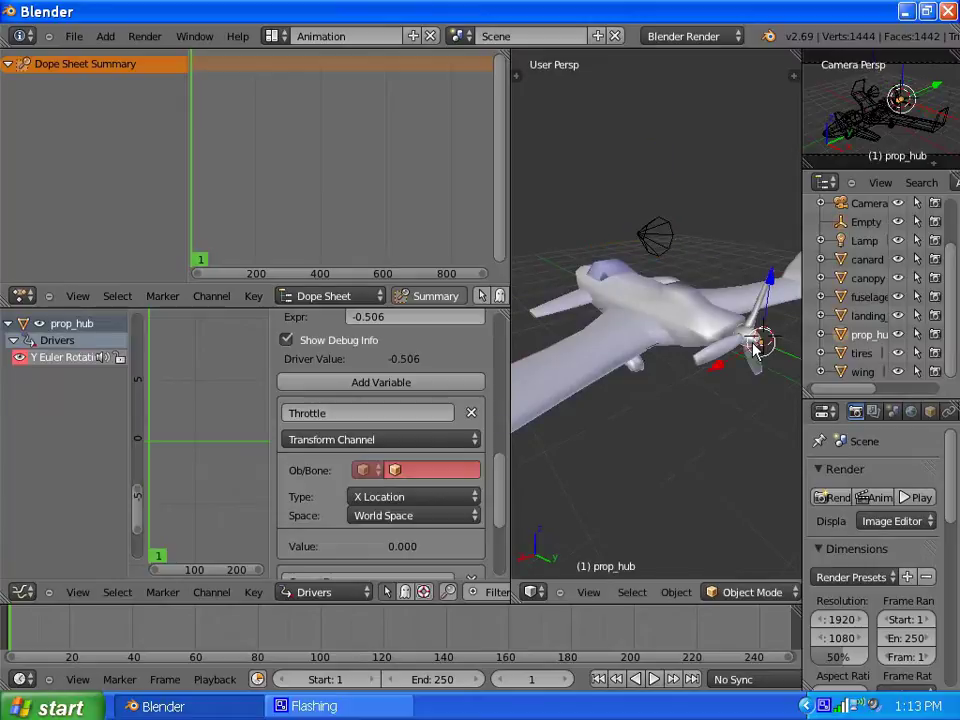
drag(501, 471, 505, 497)
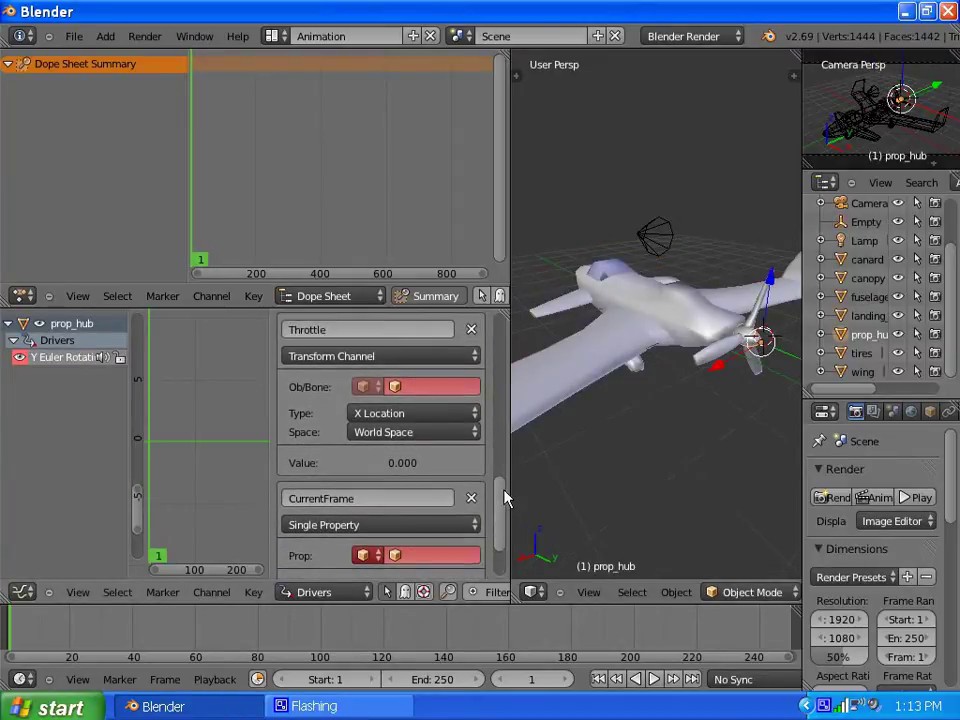
Step: Set the Throttle variable's object to Empty and its channel to Y Location
click(393, 385)
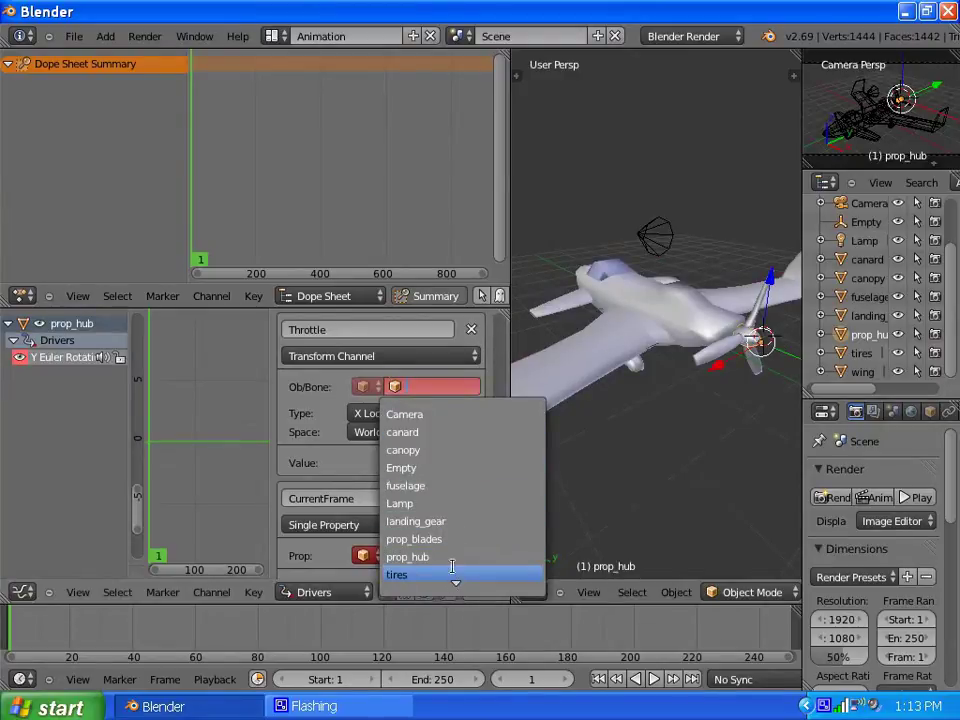
scroll(450, 523, down, 4)
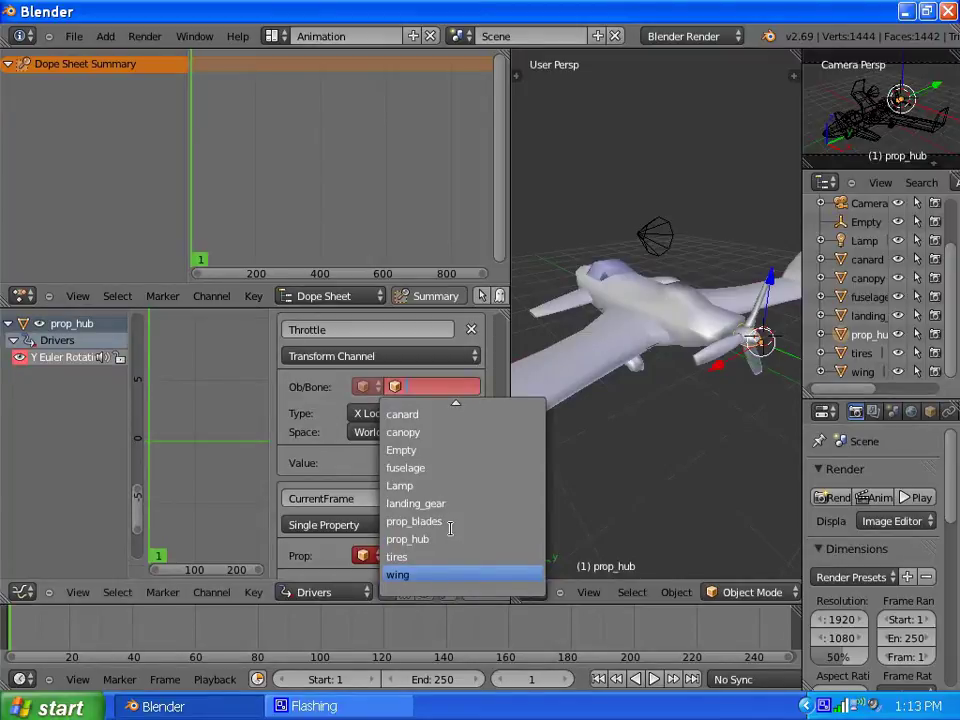
scroll(458, 548, up, 9)
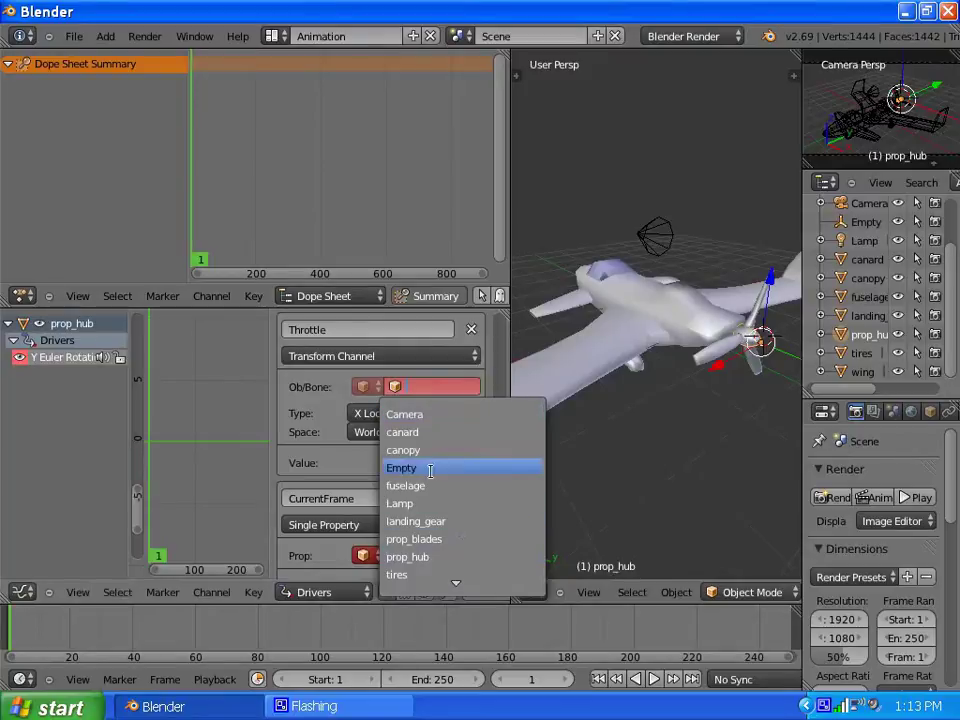
click(430, 468)
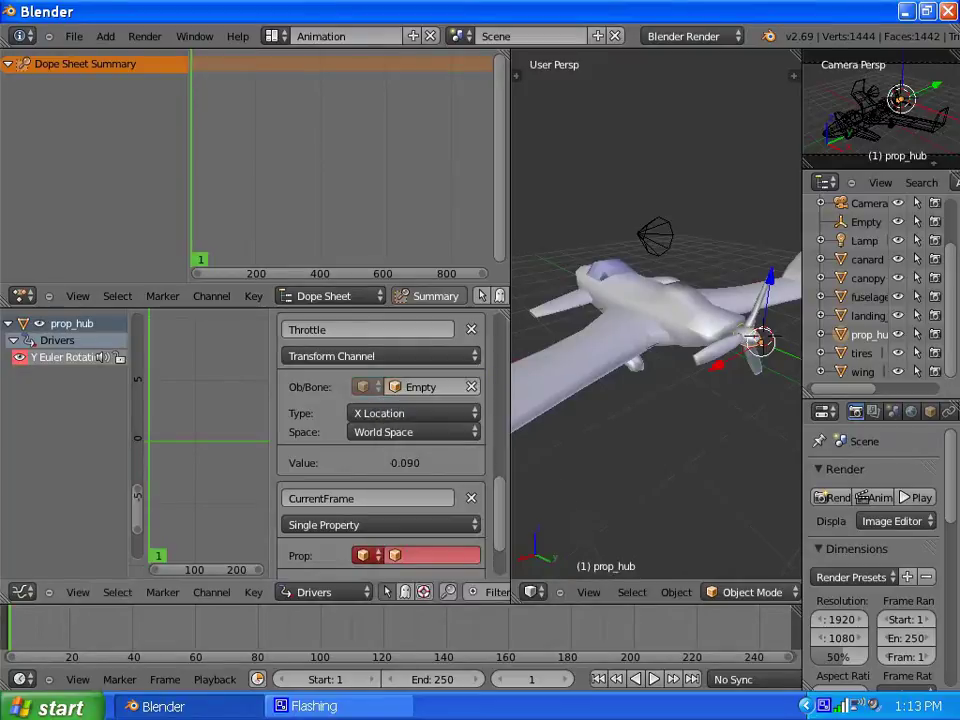
click(474, 414)
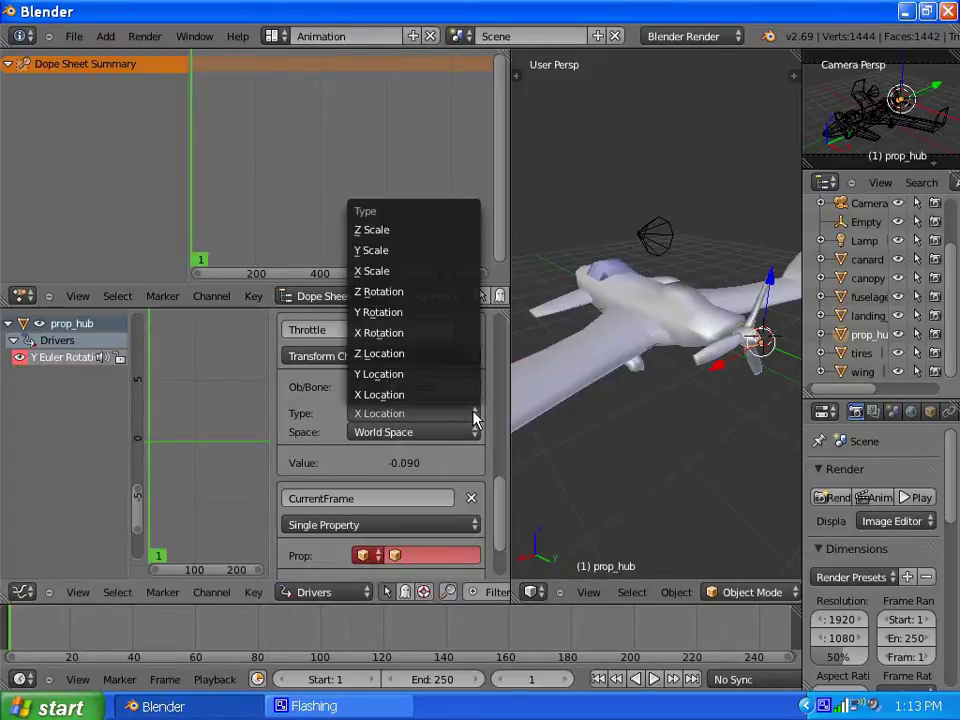
click(420, 374)
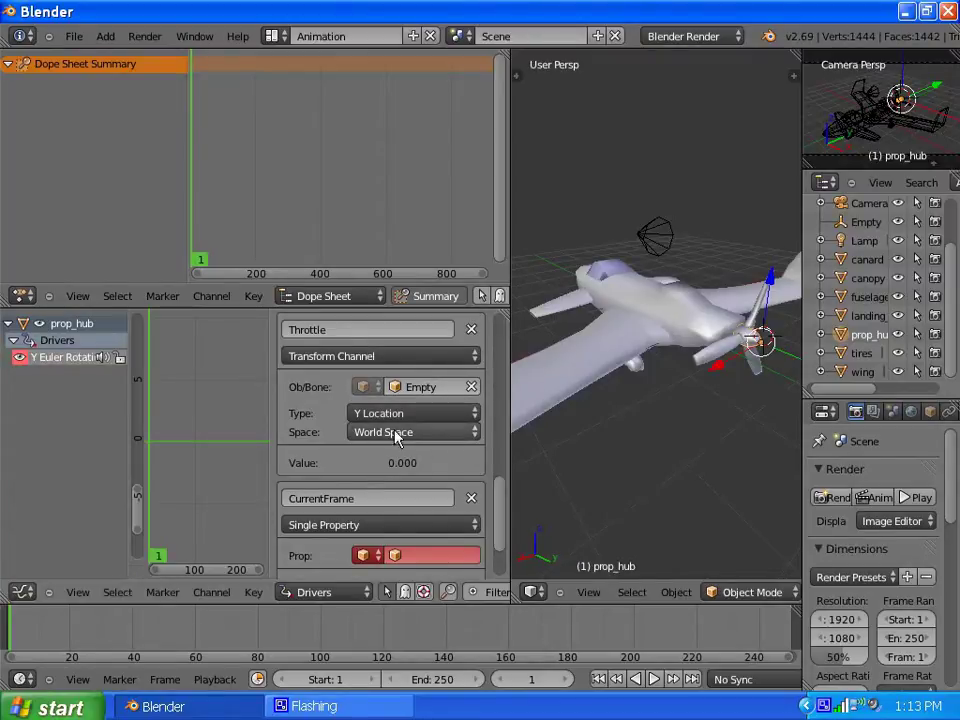
drag(500, 497, 498, 530)
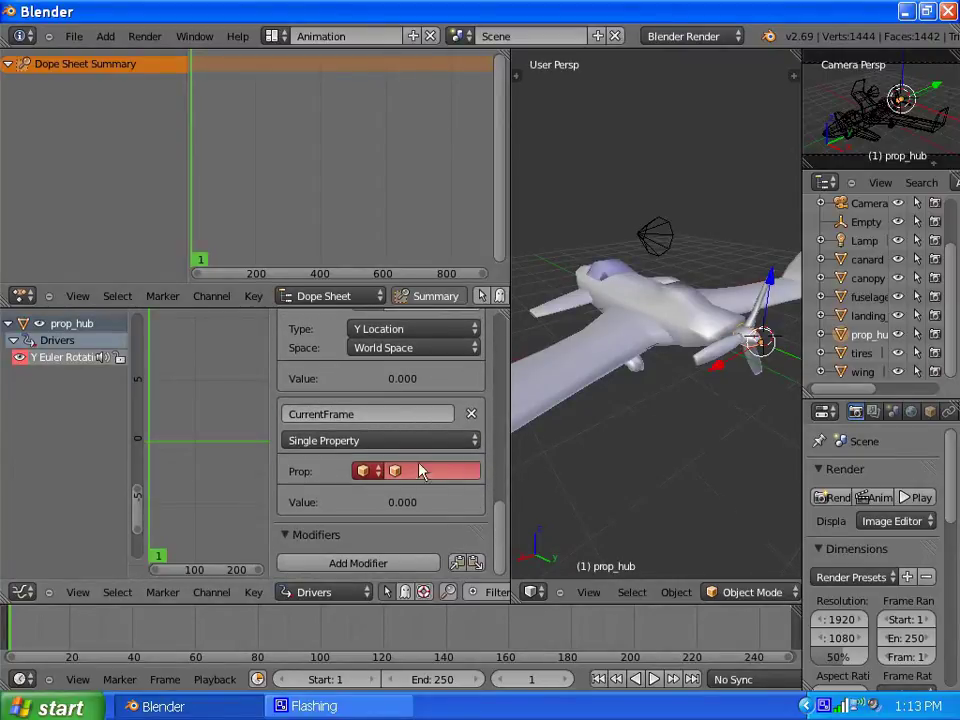
Step: Set CurrentFrame's ID type to Scene and copy the current frame field's data path
click(366, 472)
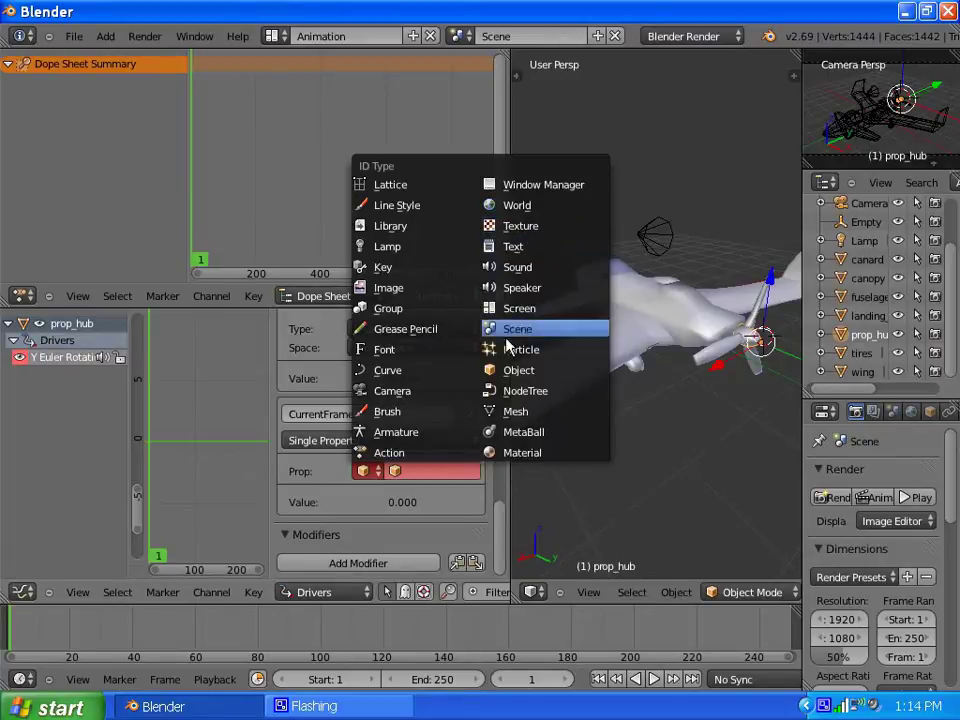
click(512, 334)
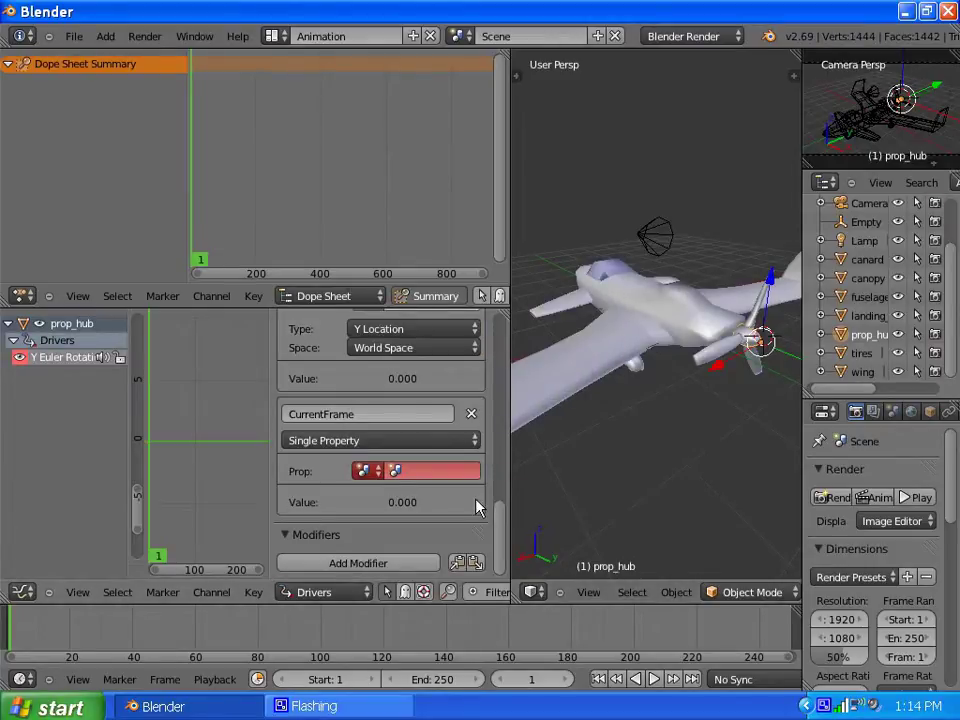
right_click(540, 689)
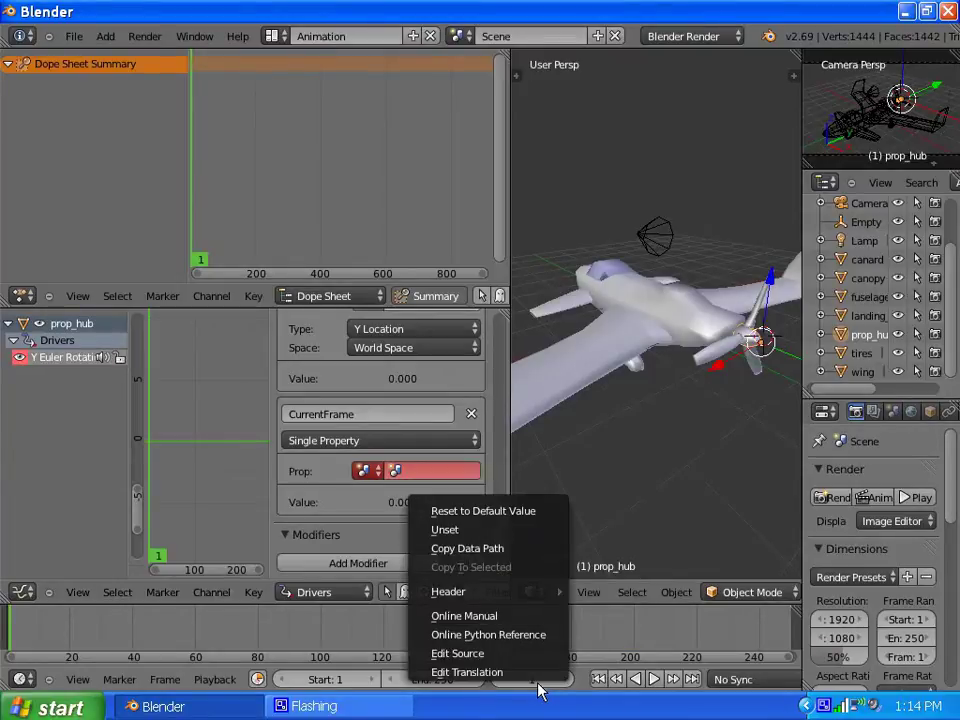
click(472, 549)
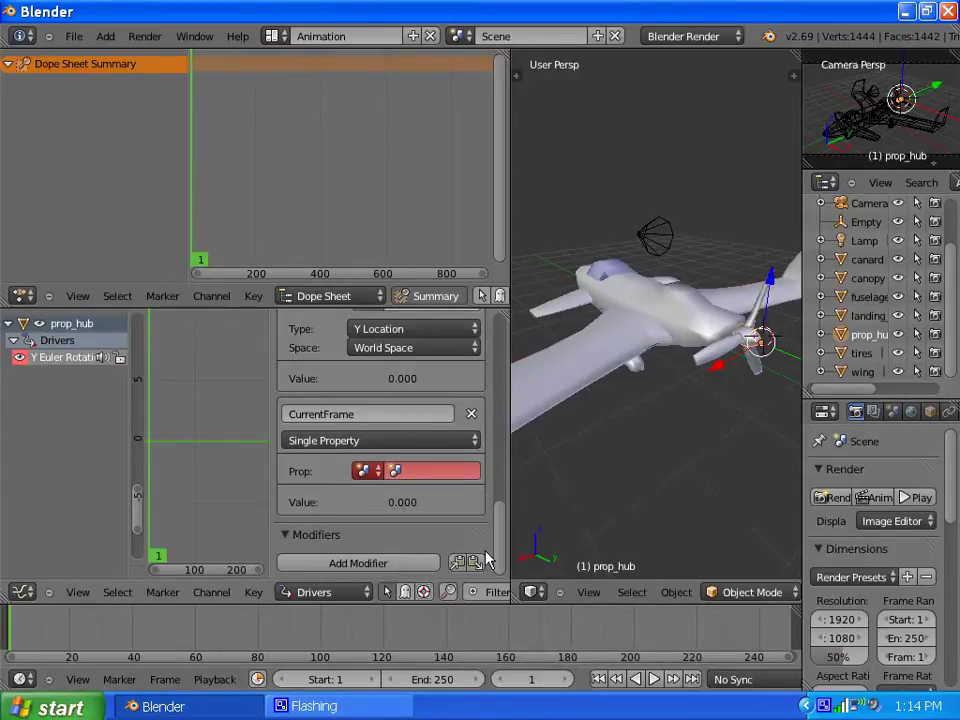
Step: Point CurrentFrame at Scene and paste frame_current into its Path field
click(405, 469)
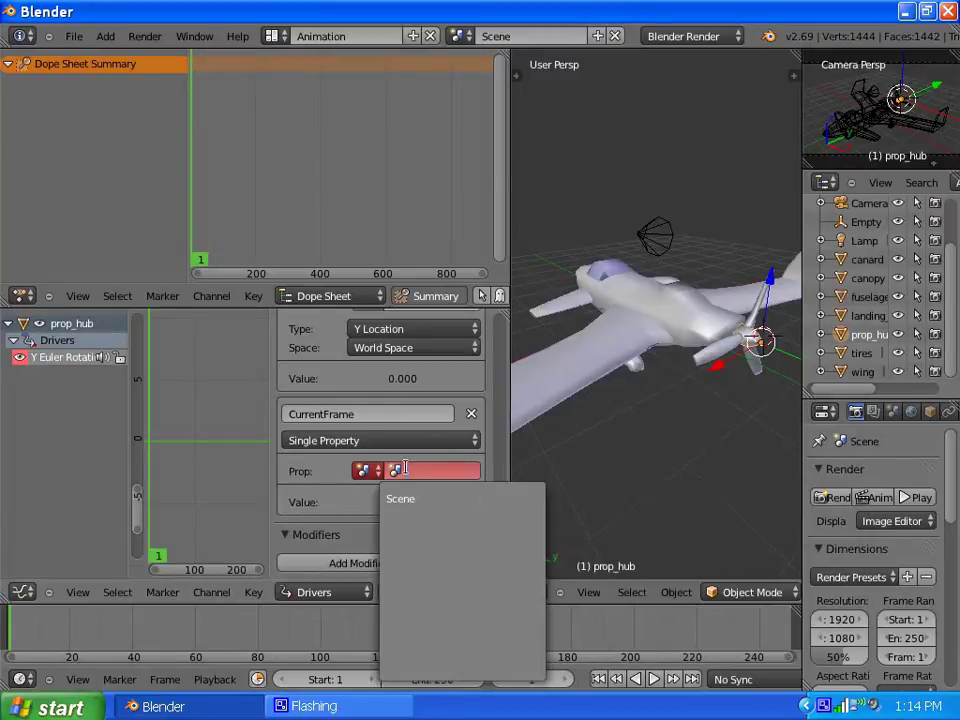
click(403, 498)
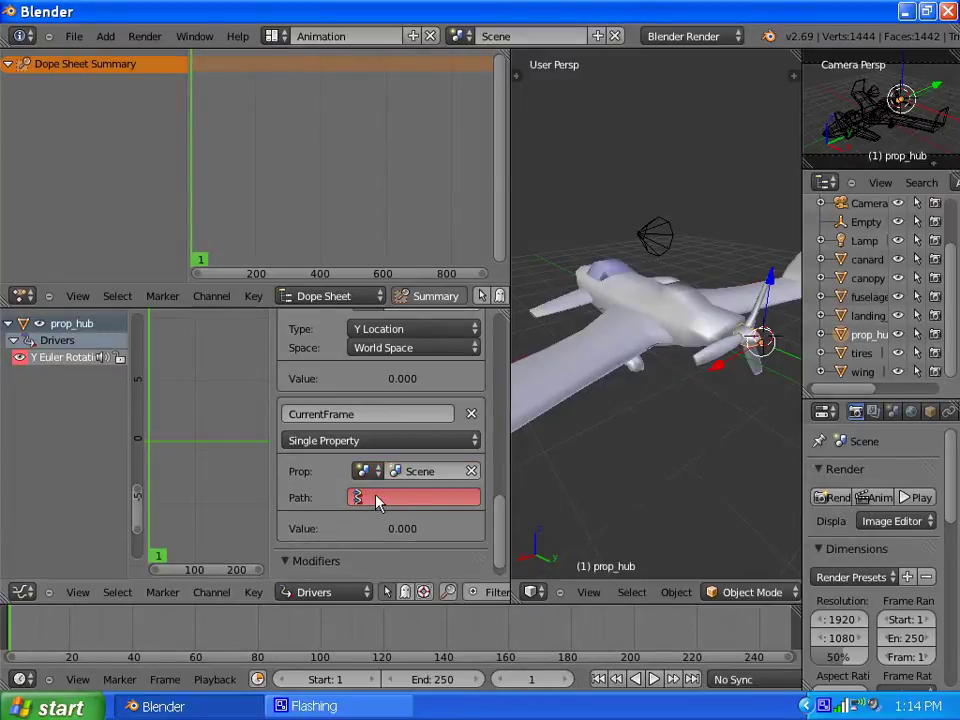
click(378, 498)
text(frame_current)
key(Return)
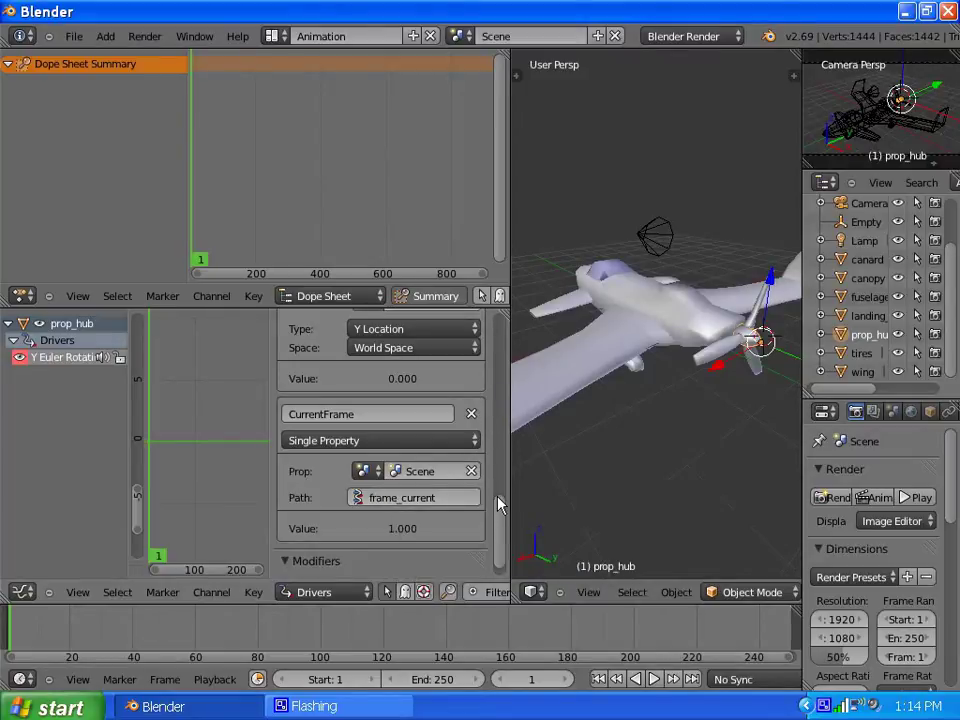
drag(498, 506, 517, 562)
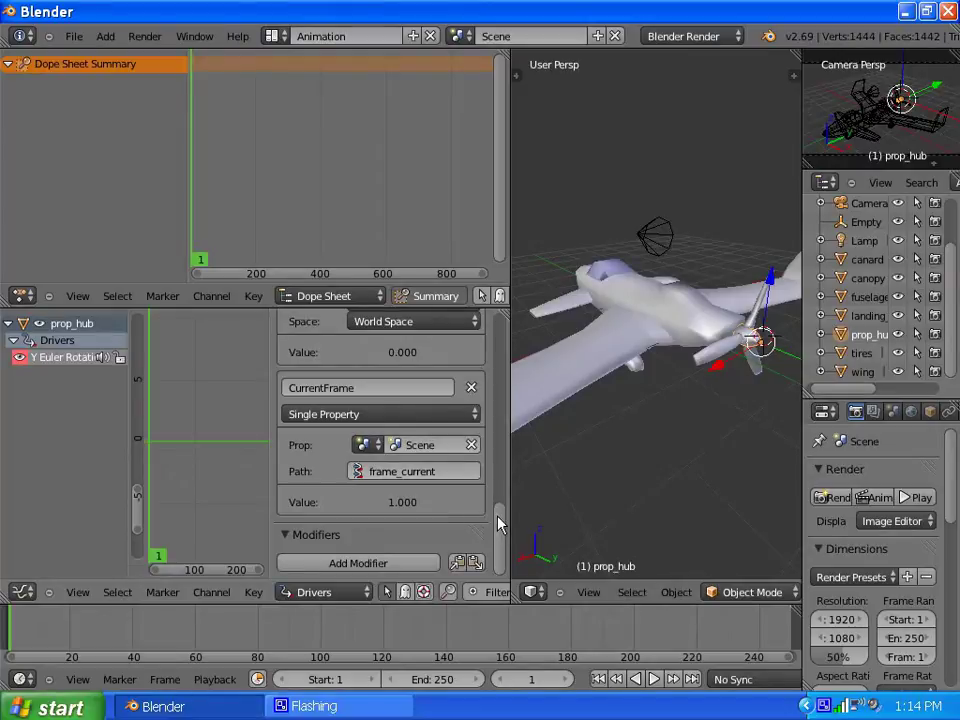
drag(500, 524, 491, 493)
scroll(476, 525, down, 5)
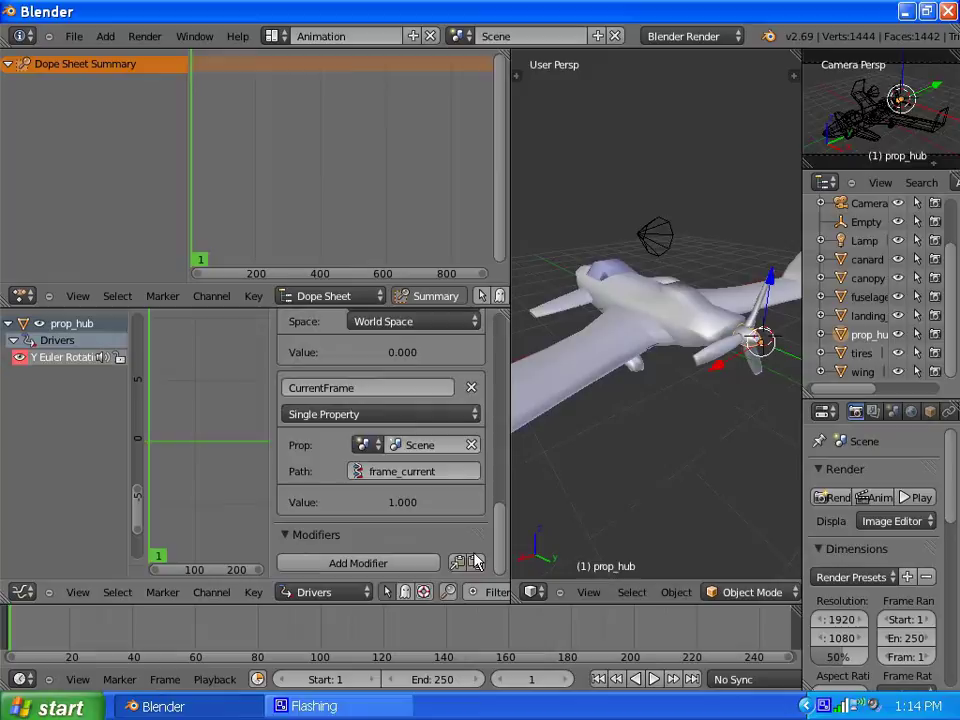
scroll(482, 527, up, 5)
scroll(482, 527, down, 6)
scroll(484, 550, up, 6)
scroll(483, 537, down, 2)
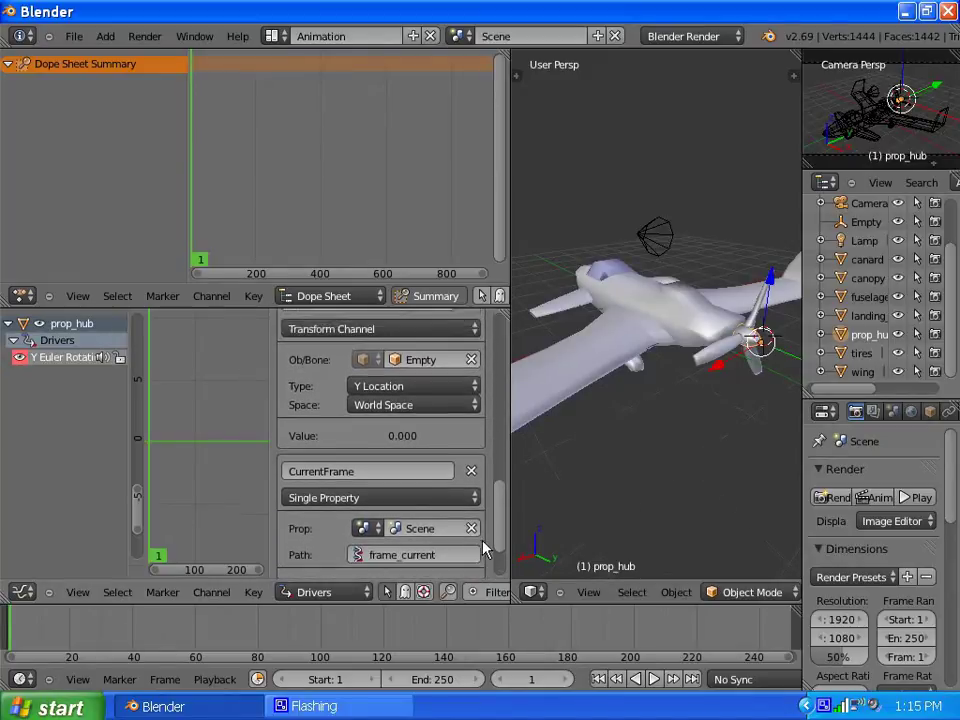
scroll(484, 508, up, 7)
scroll(490, 497, up, 3)
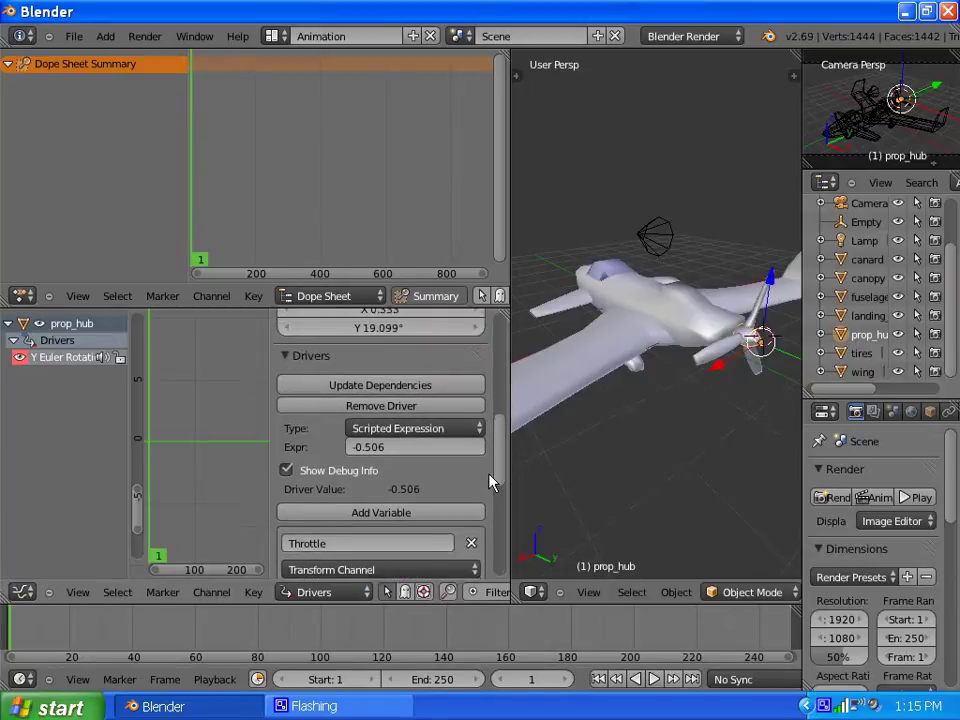
Step: Enter CurrentFrame*Throttle in the prop_hub driver's Expr field
click(392, 450)
text(CurrentFrame)
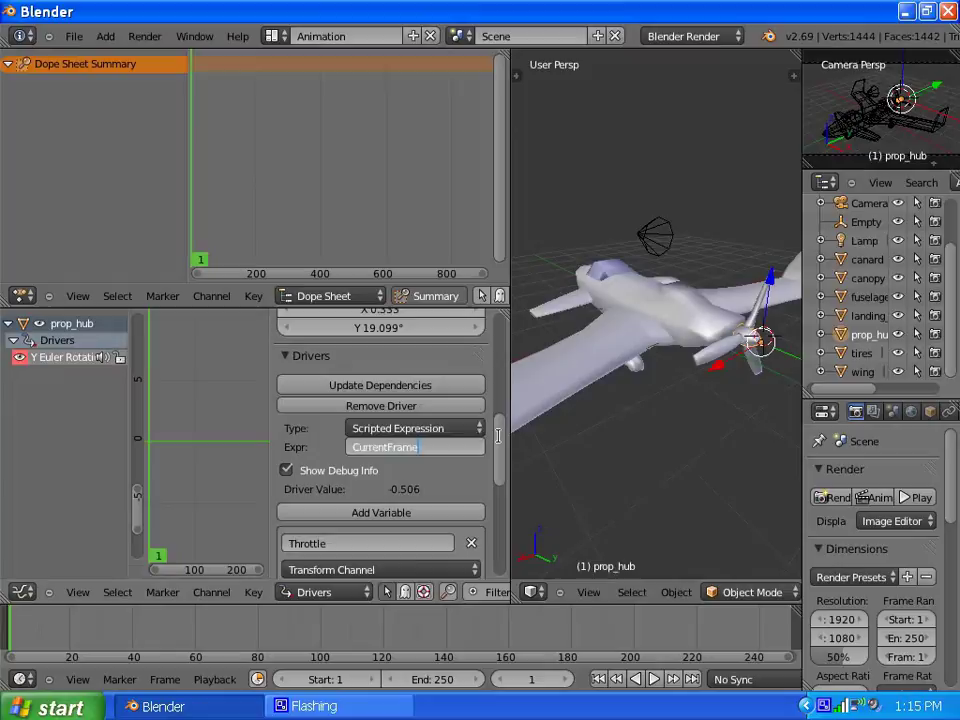
key(Return)
mouse_move(501, 444)
mouse_down()
mouse_move(506, 530)
mouse_move(513, 434)
mouse_up()
click(445, 488)
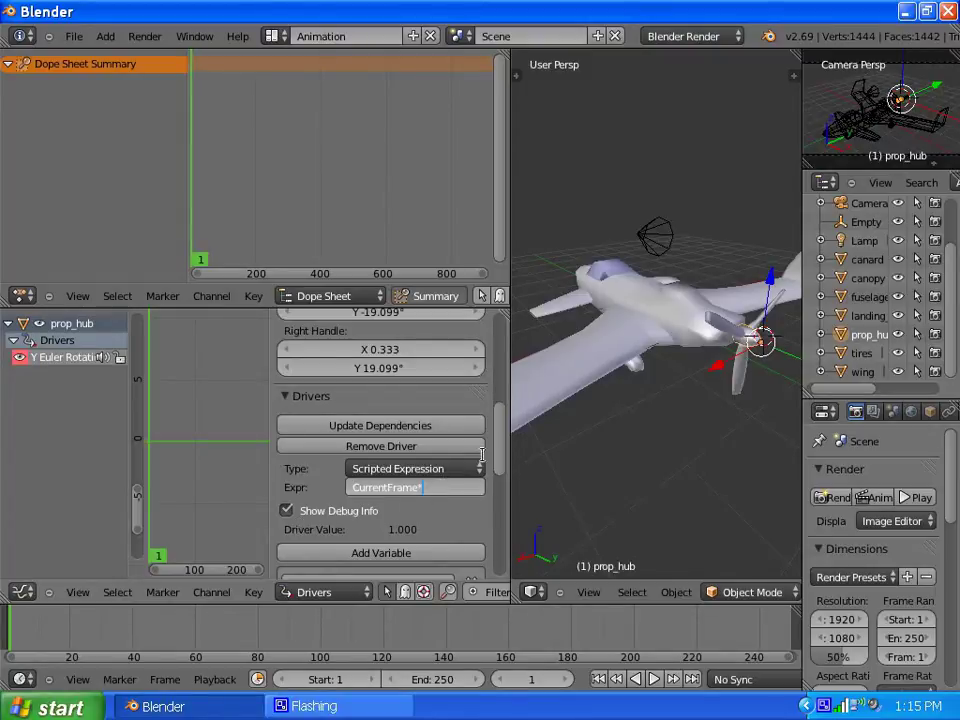
key(Return)
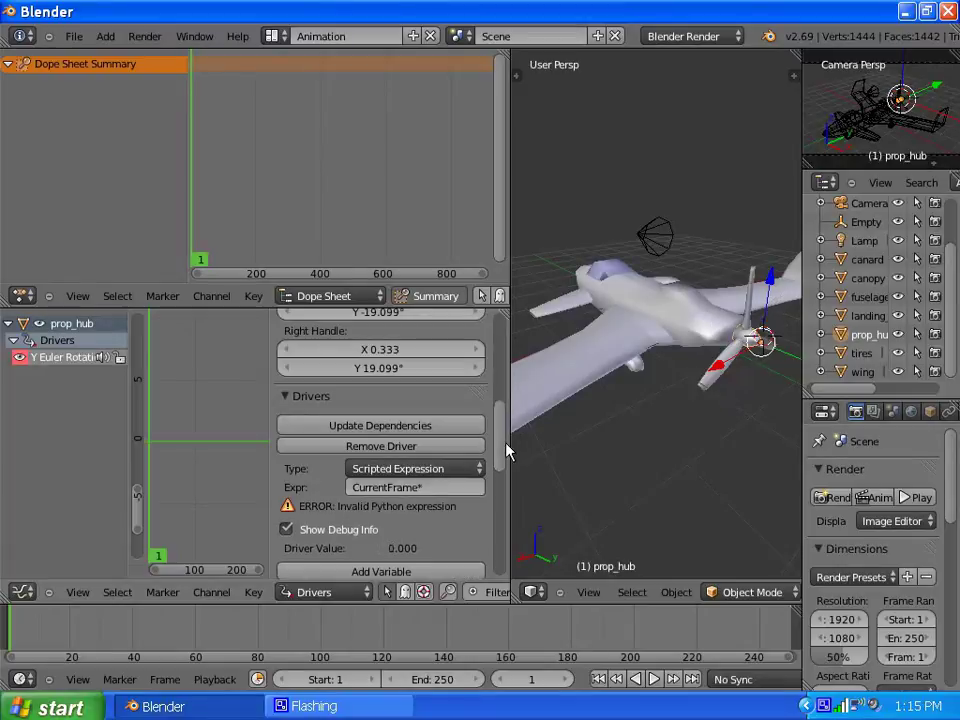
drag(502, 452, 491, 489)
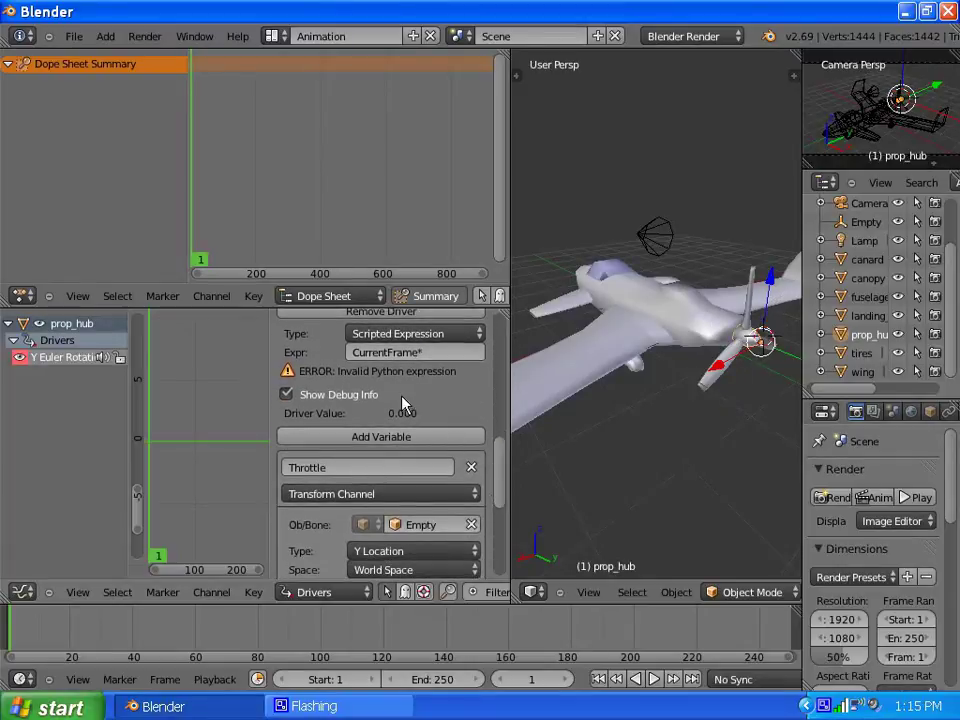
click(445, 351)
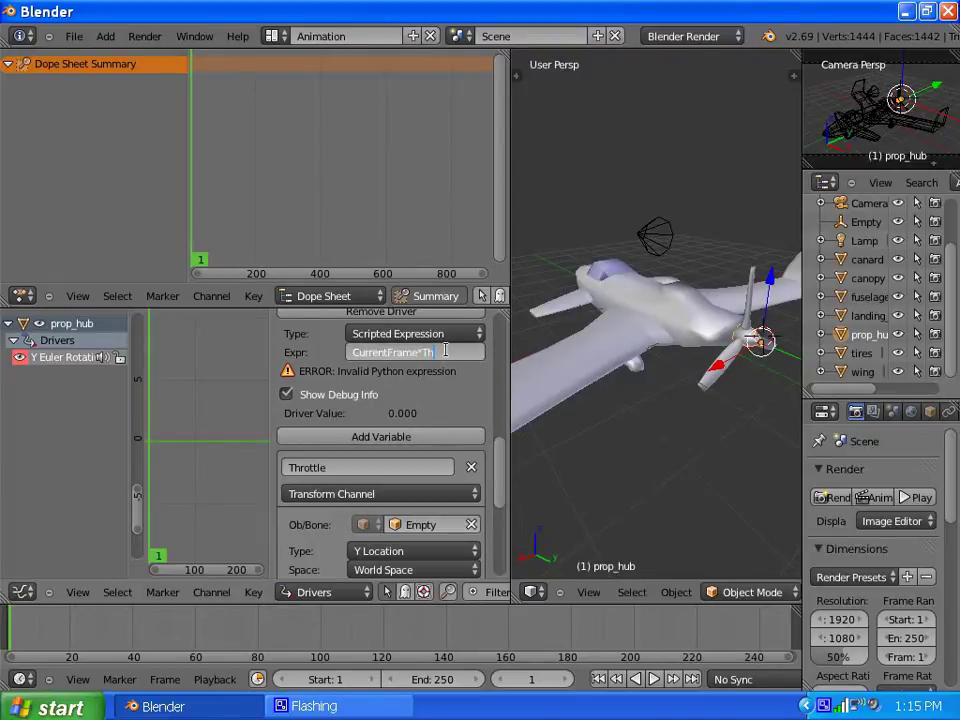
text(Throttle)
key(Return)
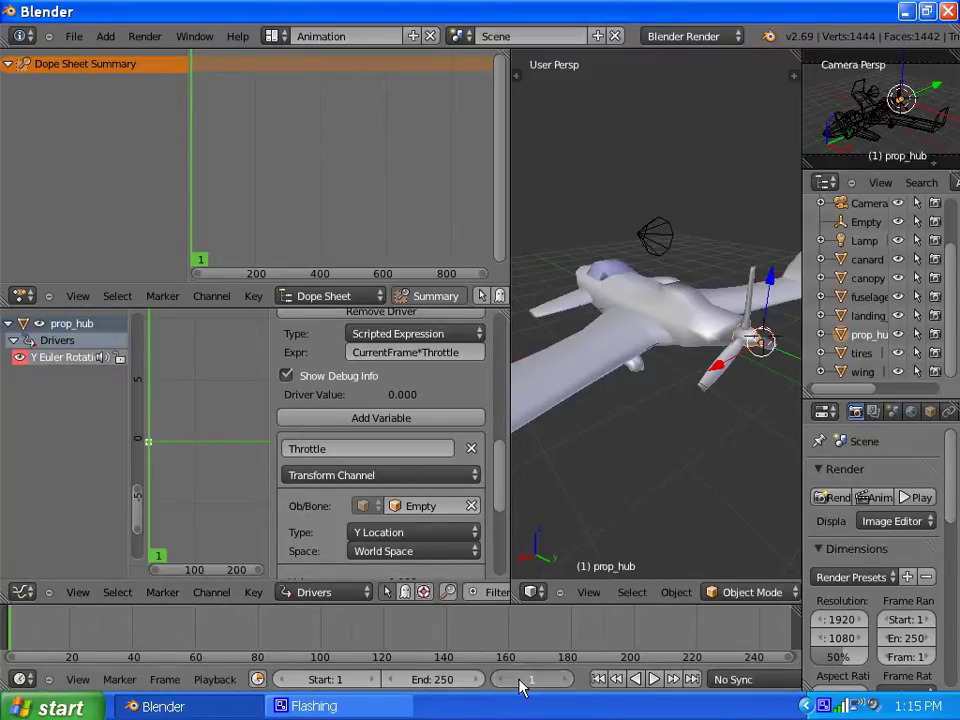
Step: Scrub the early frames and move the Empty along Y to test the propeller driver
drag(520, 686, 568, 686)
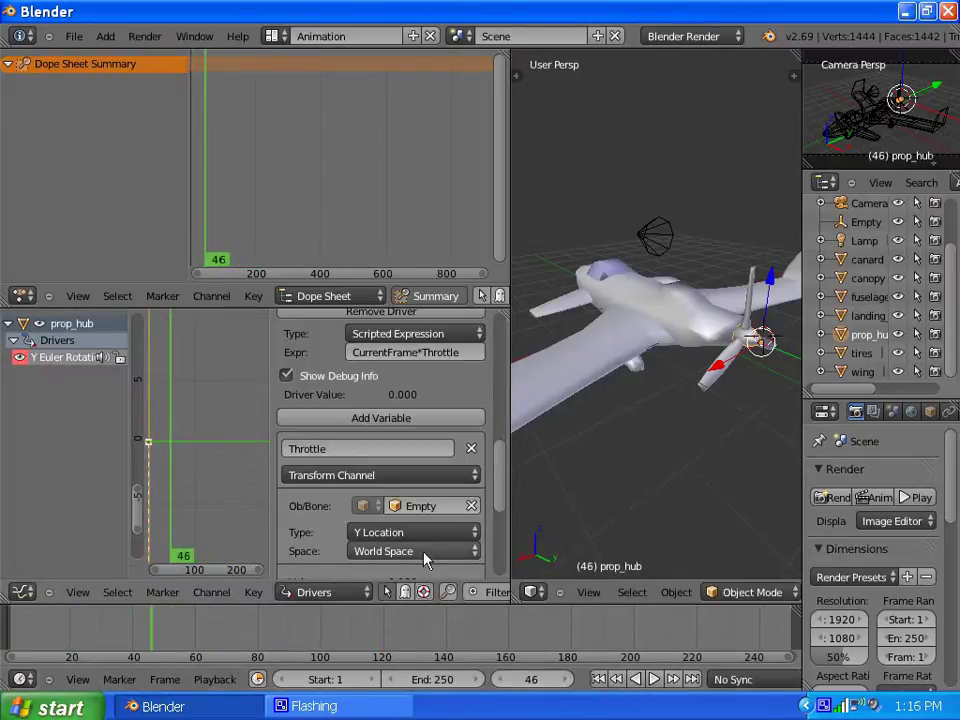
drag(500, 470, 501, 437)
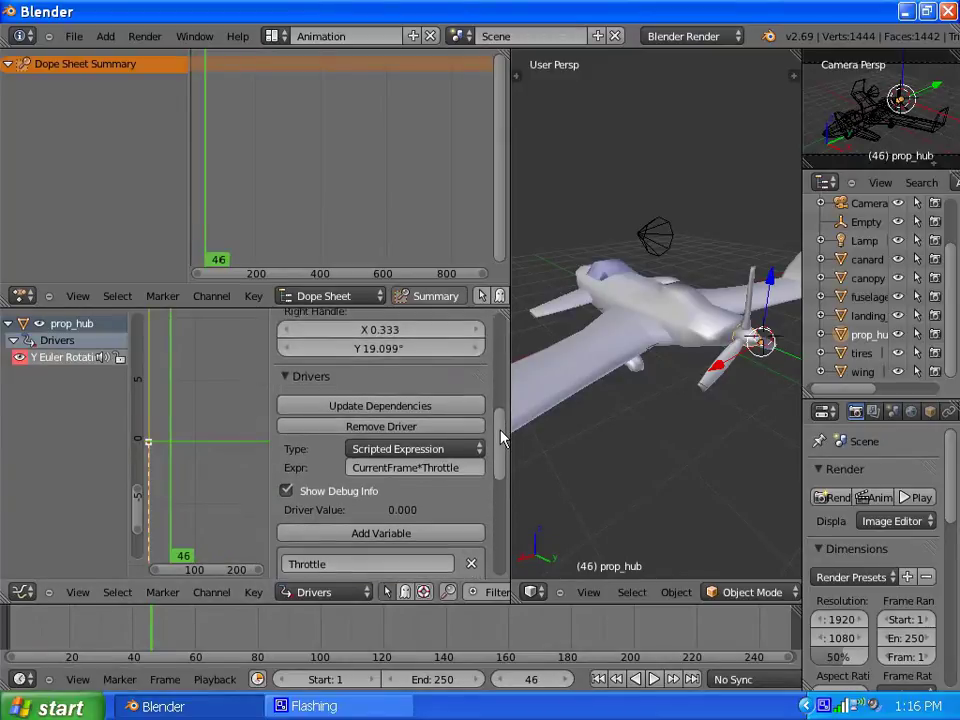
right_click(672, 240)
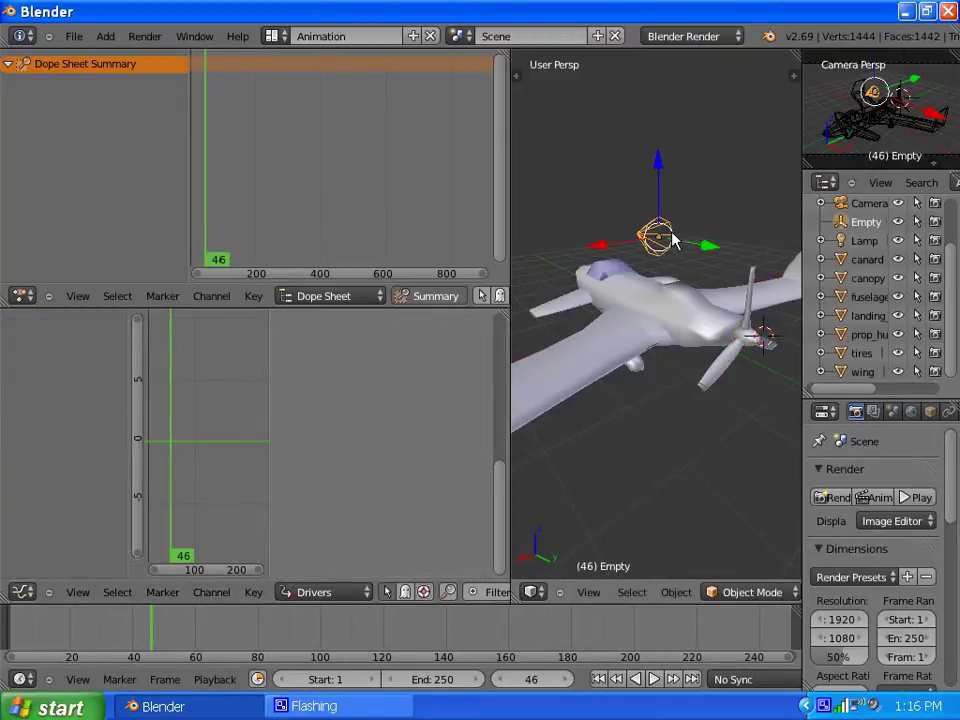
key(g)
key(y)
click(696, 253)
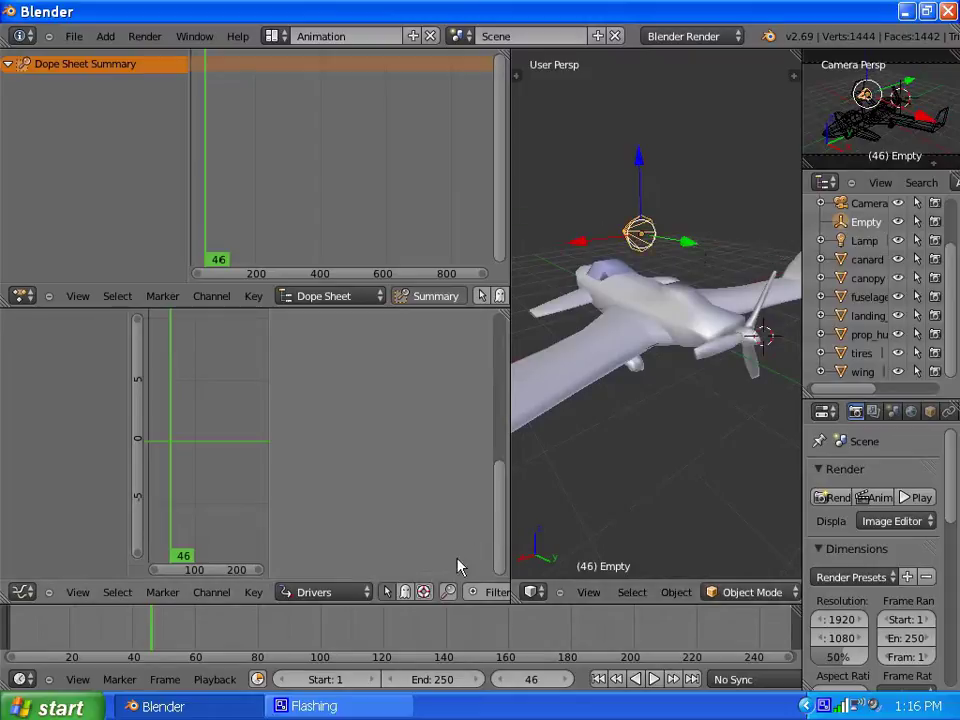
Step: Step back frame by frame watching the propeller, then return to frame 1
alt+scroll(390, 671, up, 20)
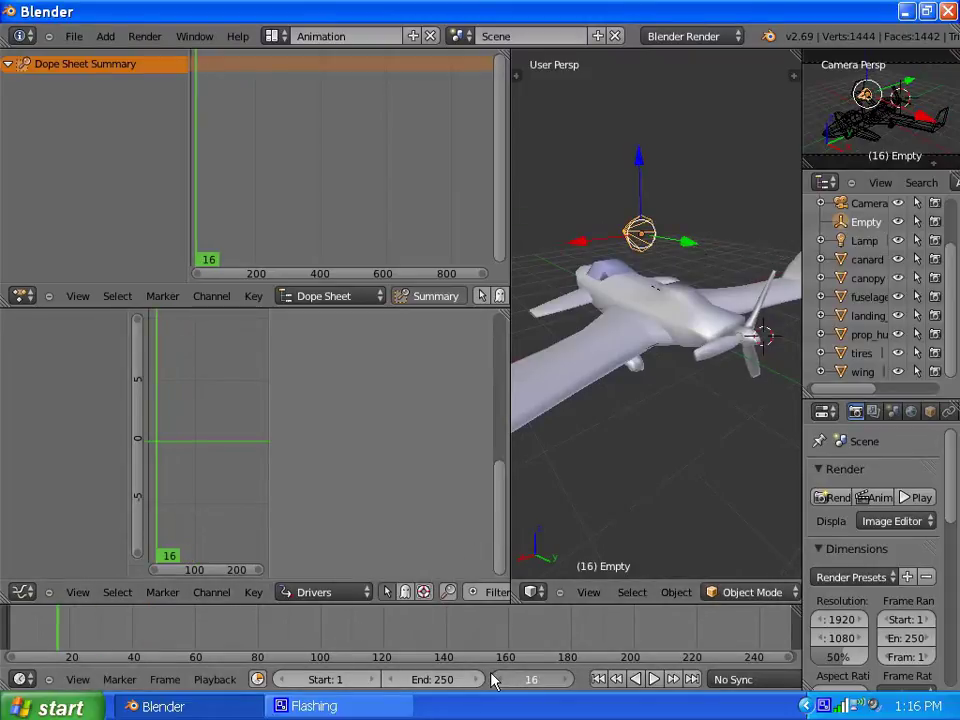
alt+scroll(425, 671, down, 20)
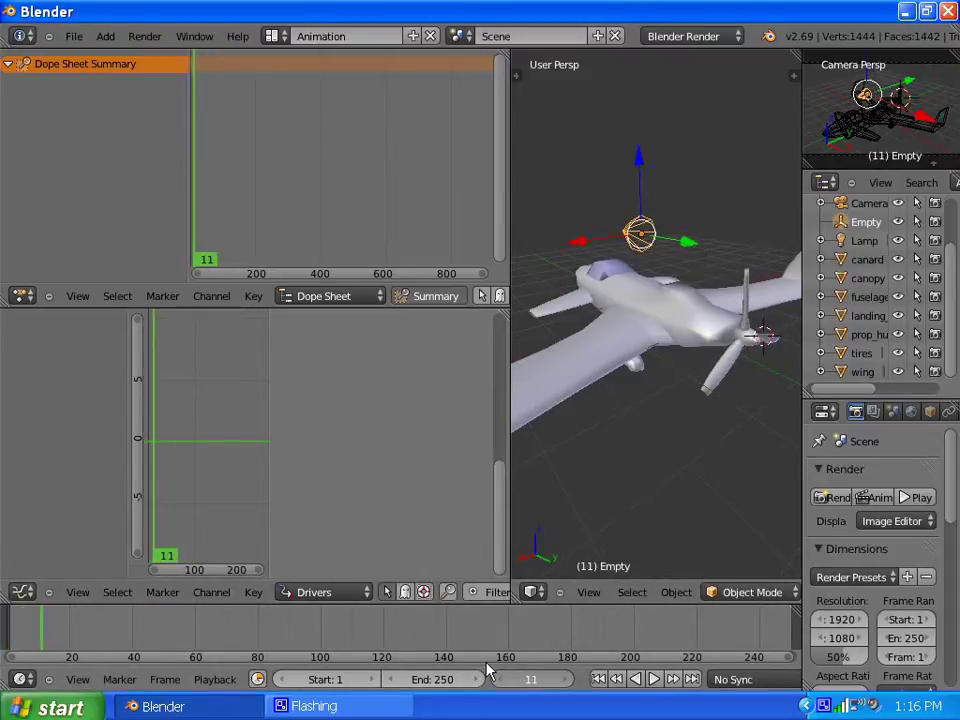
alt+scroll(495, 672, down, 12)
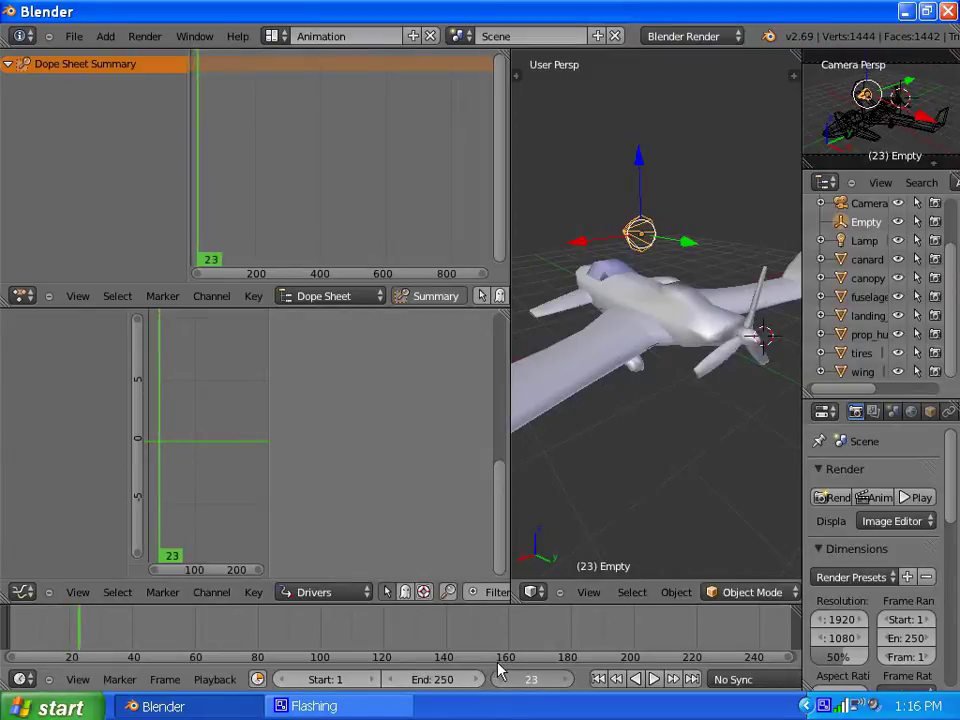
alt+scroll(503, 671, down, 5)
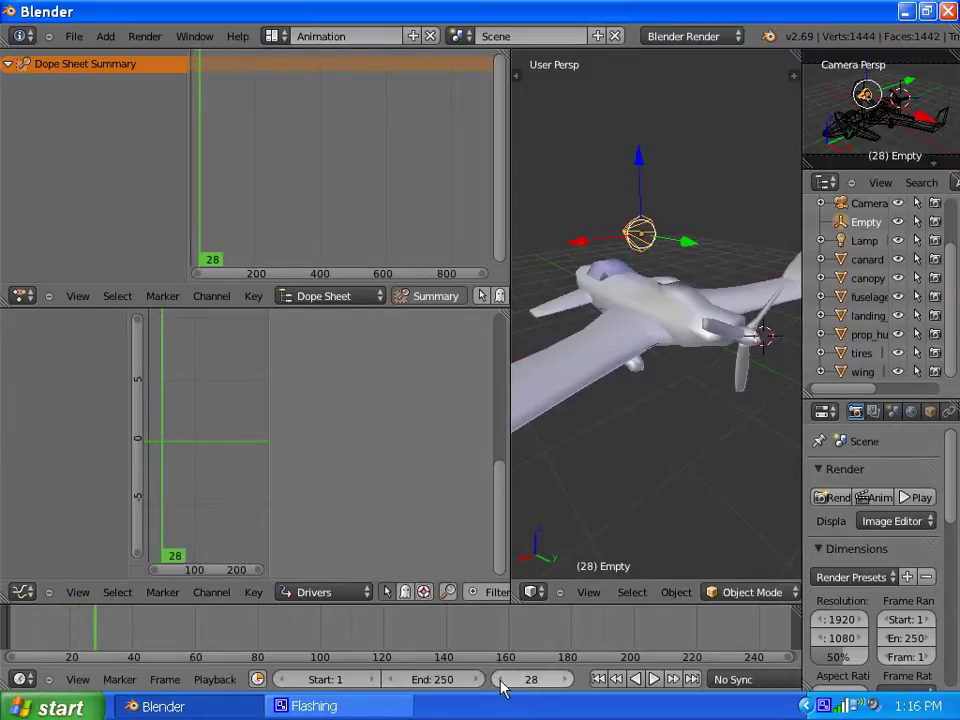
click(498, 680)
click(498, 680)
click(498, 680)
click(498, 680)
click(498, 680)
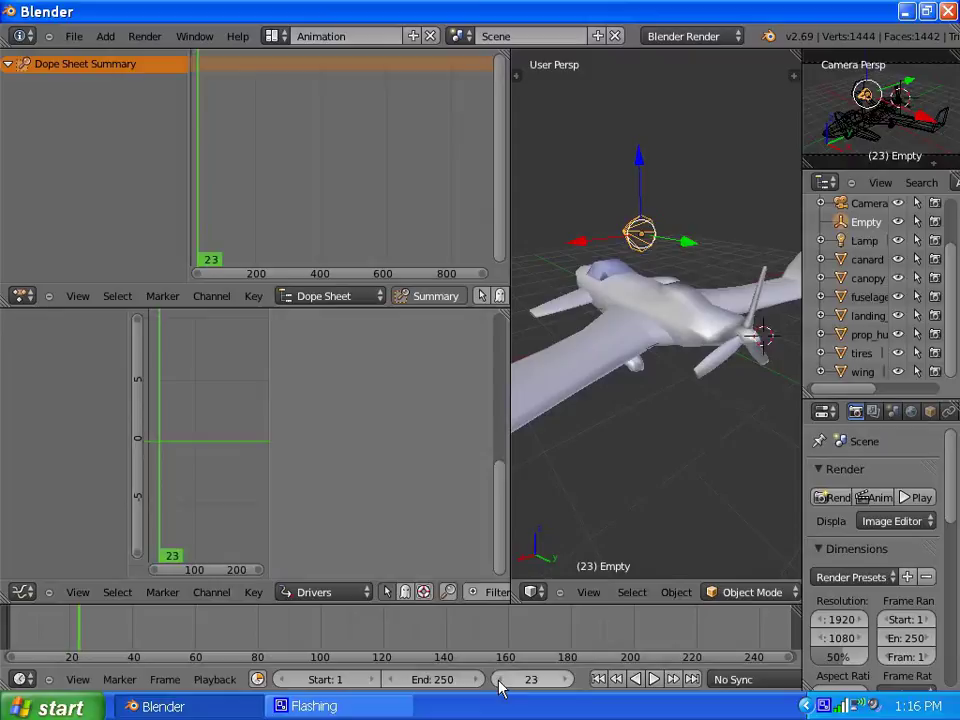
click(498, 680)
click(498, 680)
click(498, 680)
click(498, 680)
click(498, 680)
click(498, 680)
click(498, 680)
click(498, 680)
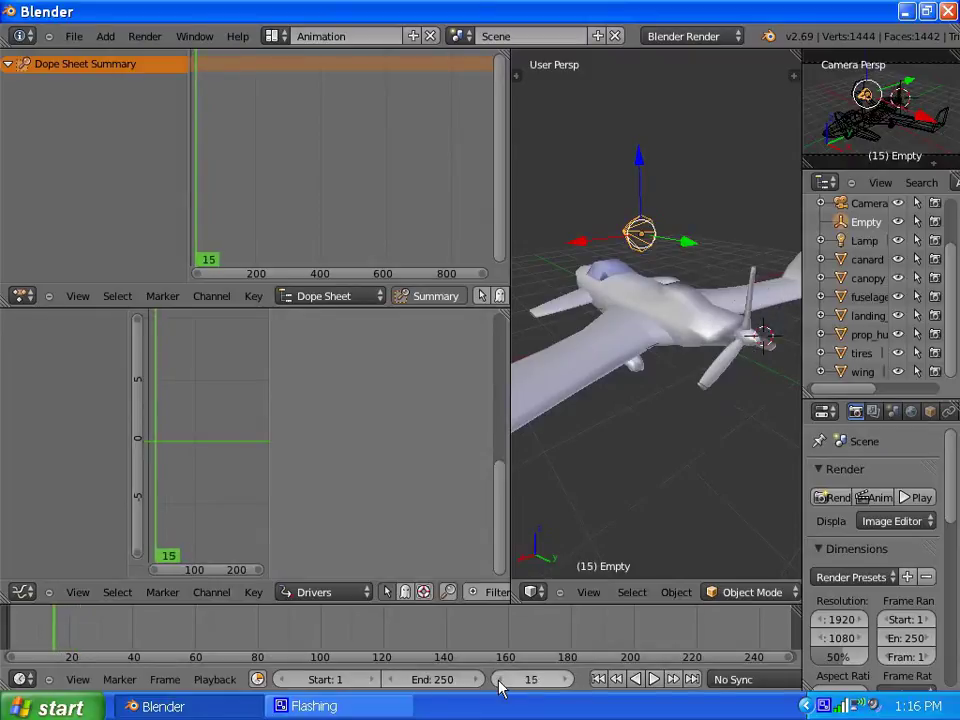
click(498, 680)
click(498, 680)
click(498, 680)
click(615, 680)
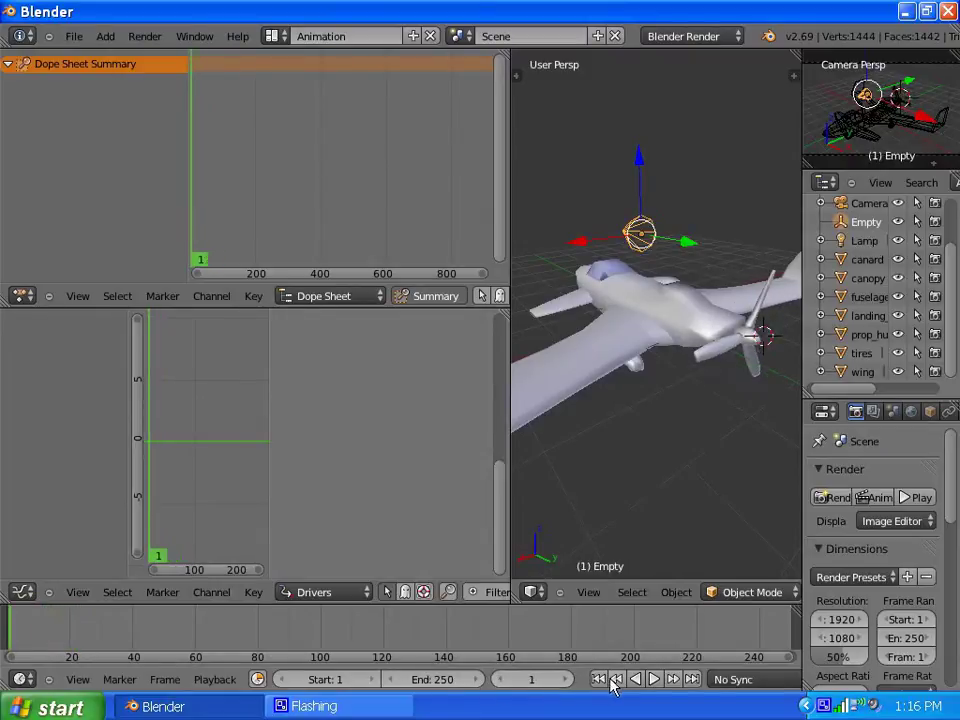
Step: Play the animation, shift the empty along Y, and replay from frame 1
click(653, 680)
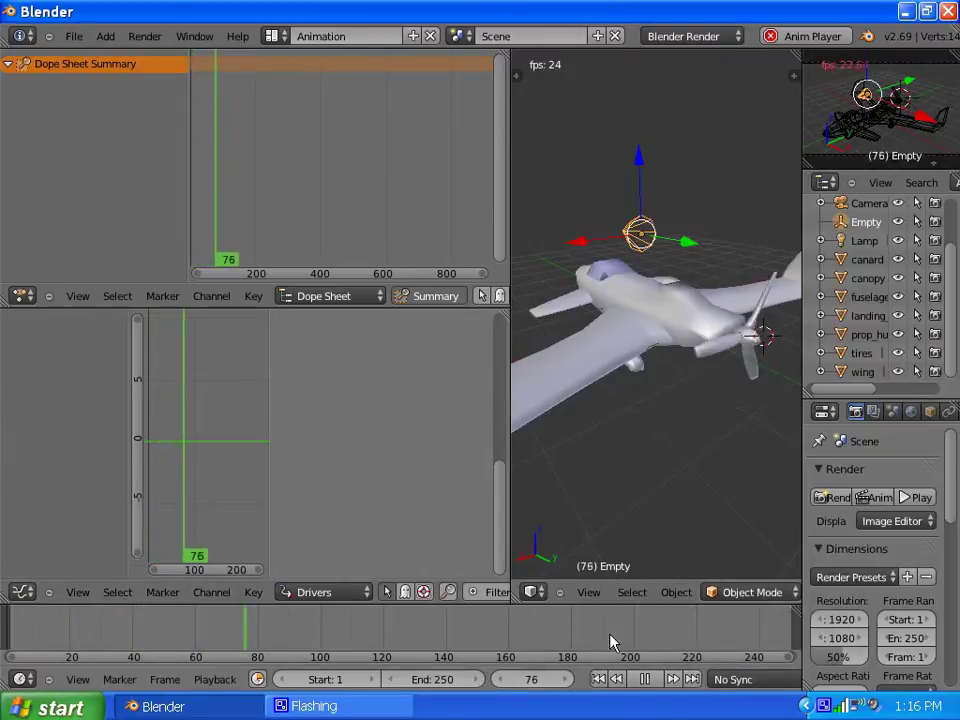
click(645, 680)
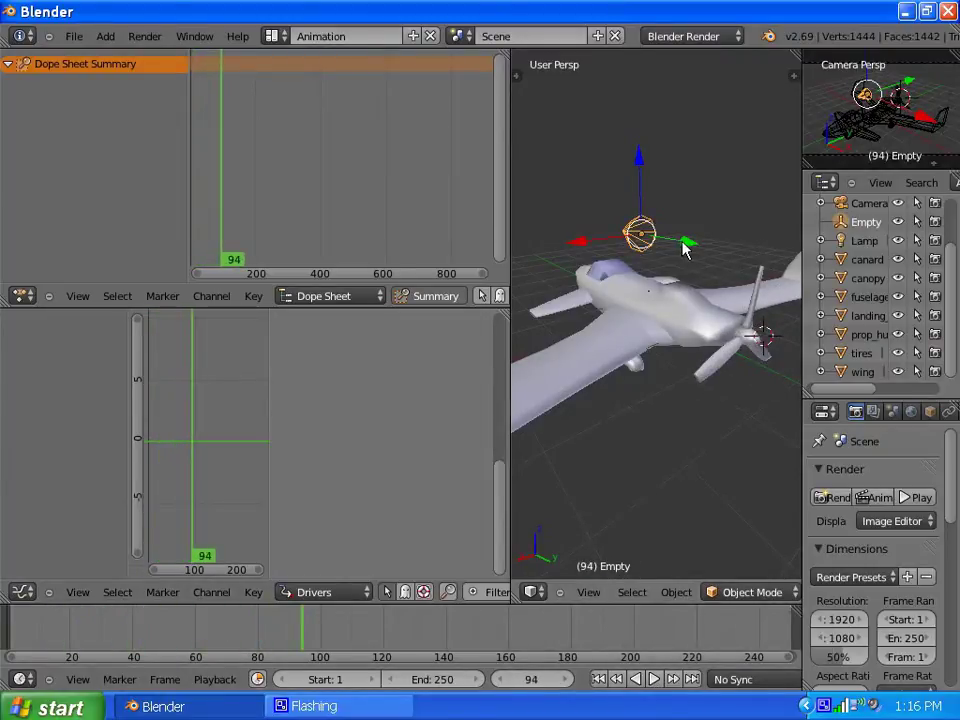
drag(684, 245, 699, 255)
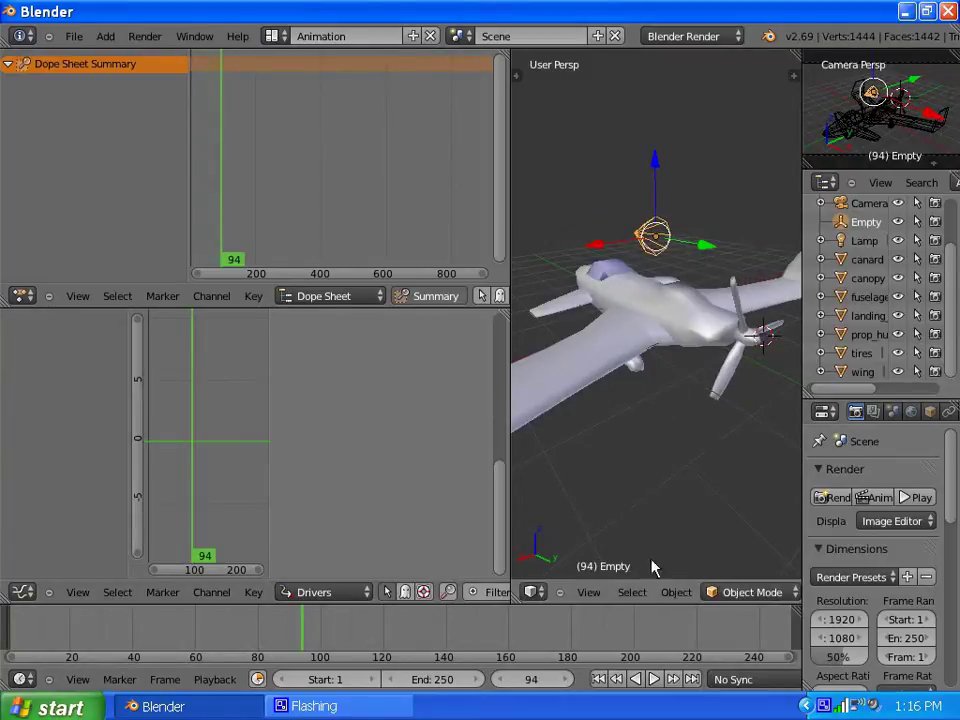
click(601, 681)
click(655, 679)
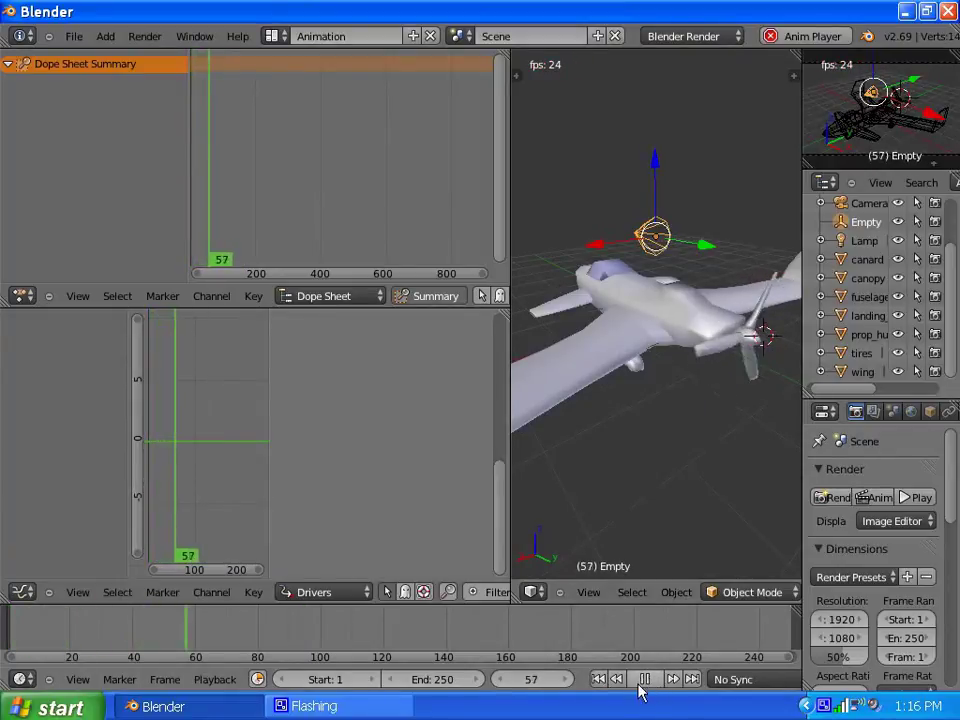
click(645, 680)
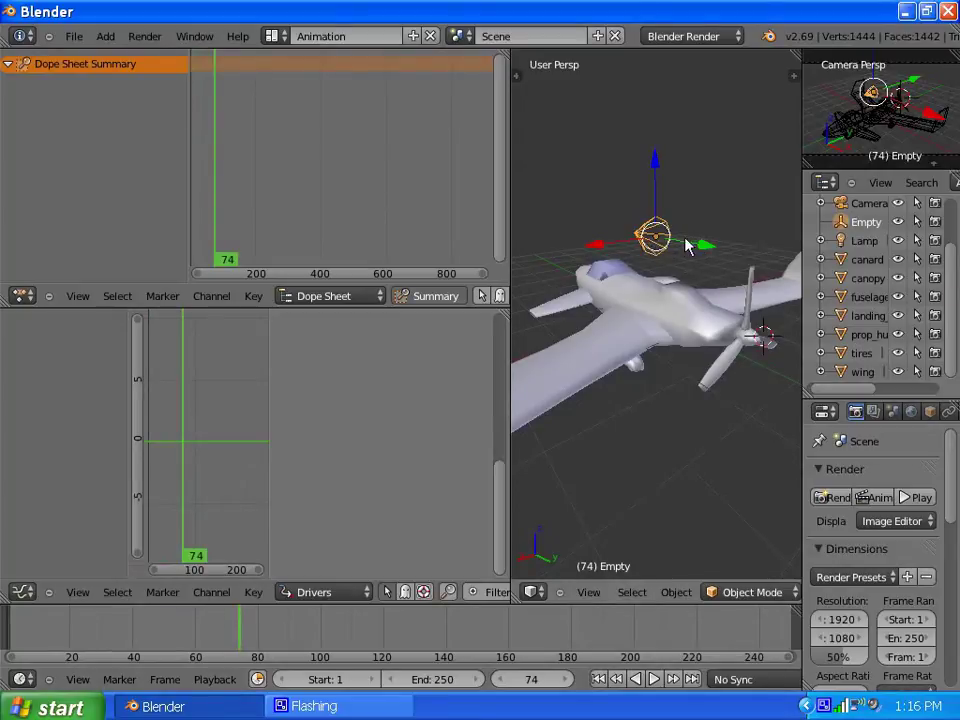
Step: Slide the empty along Y during playback, stopping at frame 156
drag(706, 254, 729, 261)
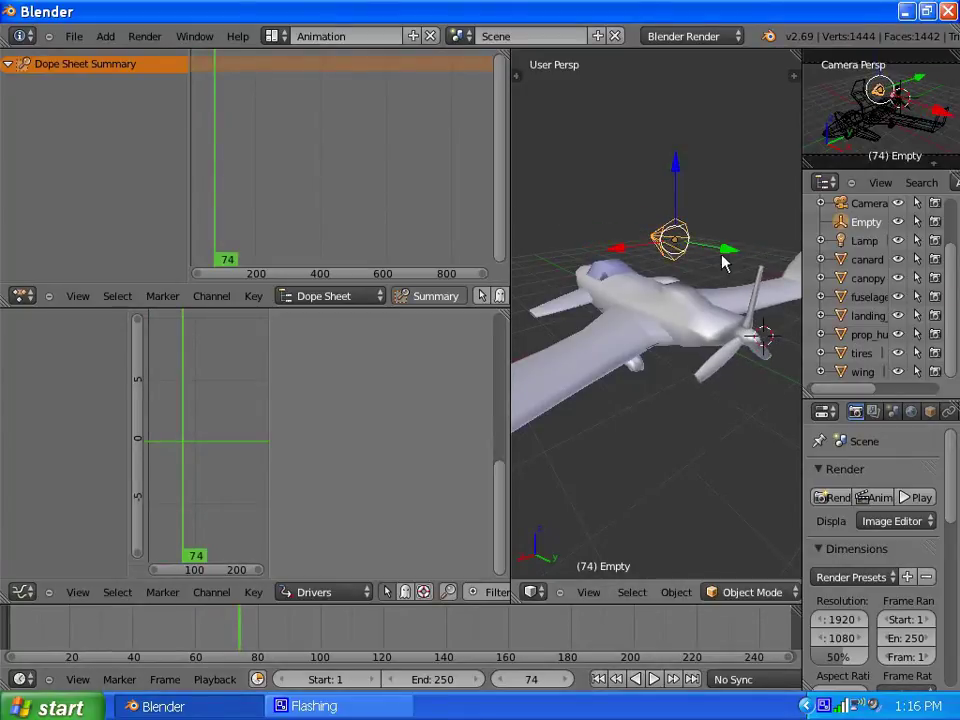
click(652, 681)
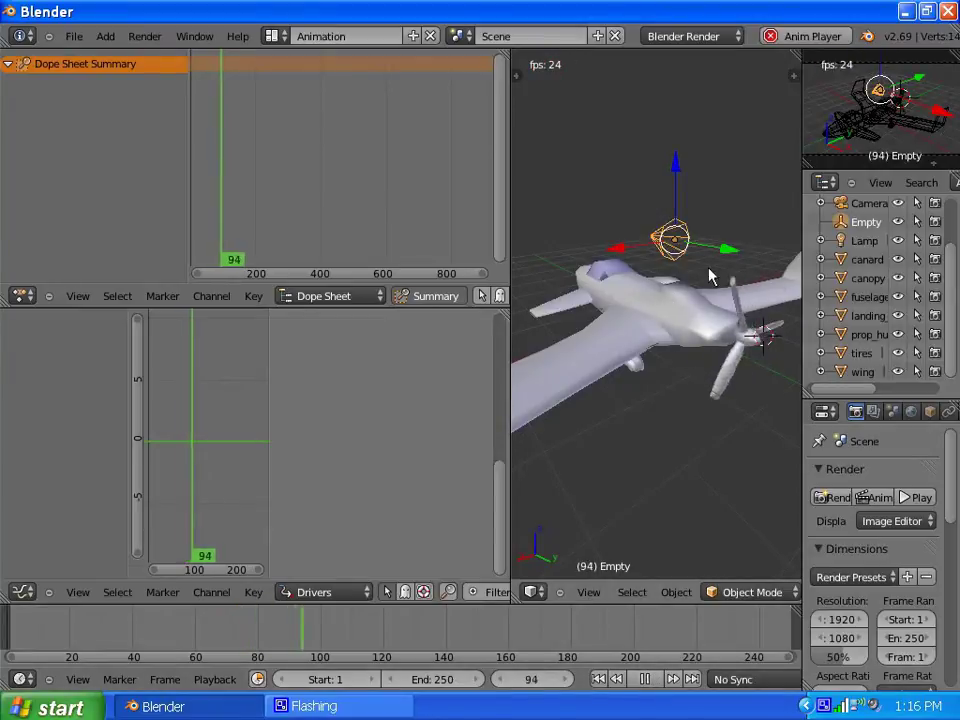
drag(727, 258, 668, 250)
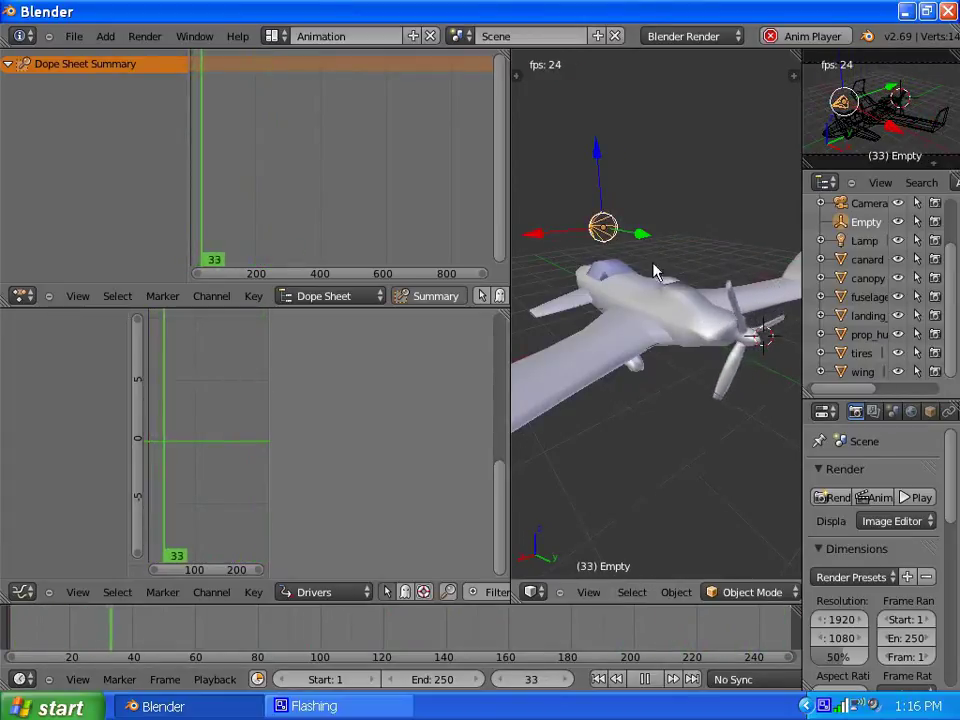
drag(647, 236, 686, 263)
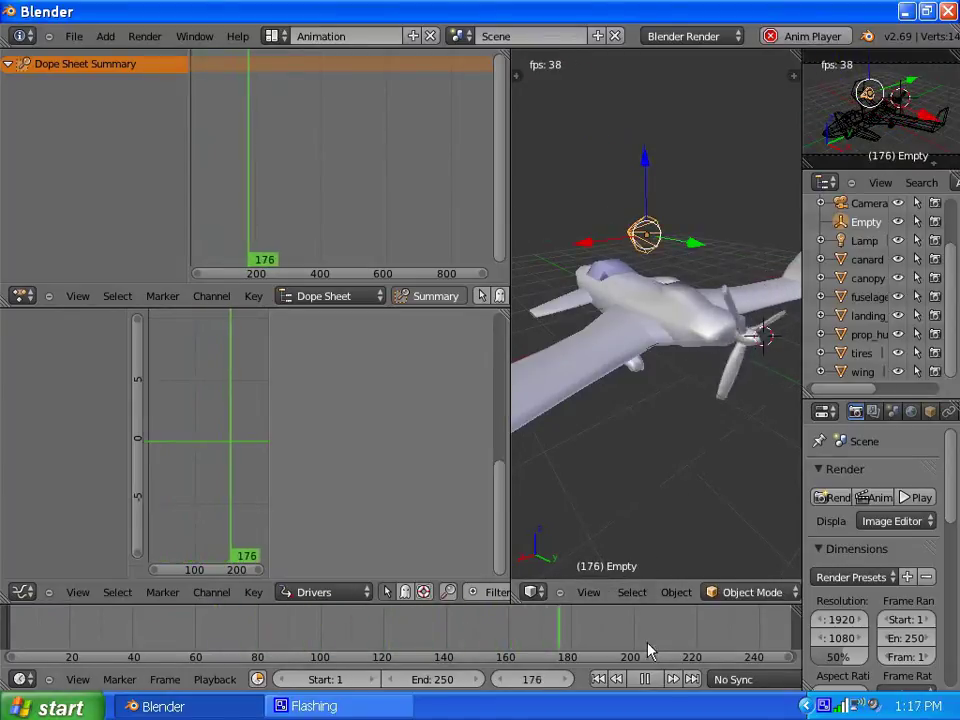
click(644, 679)
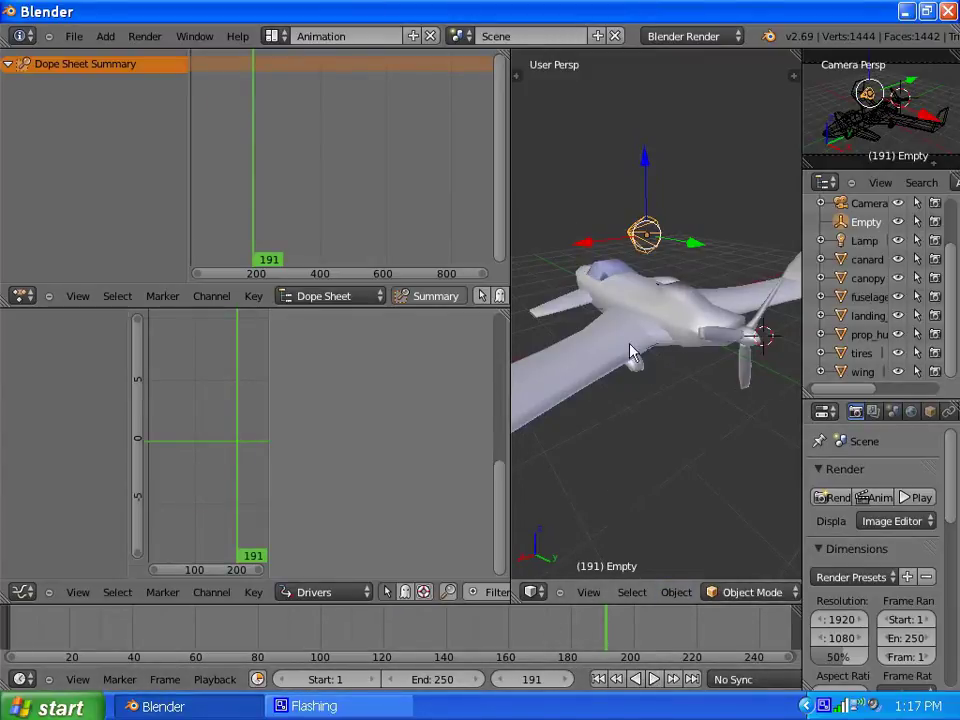
click(654, 679)
key(g)
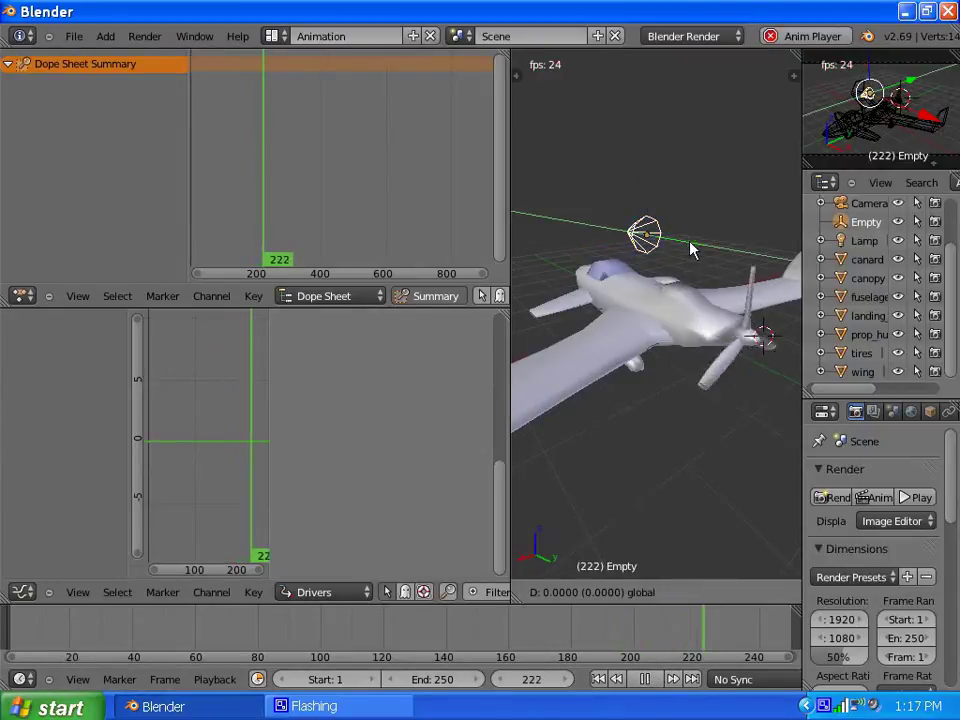
click(700, 252)
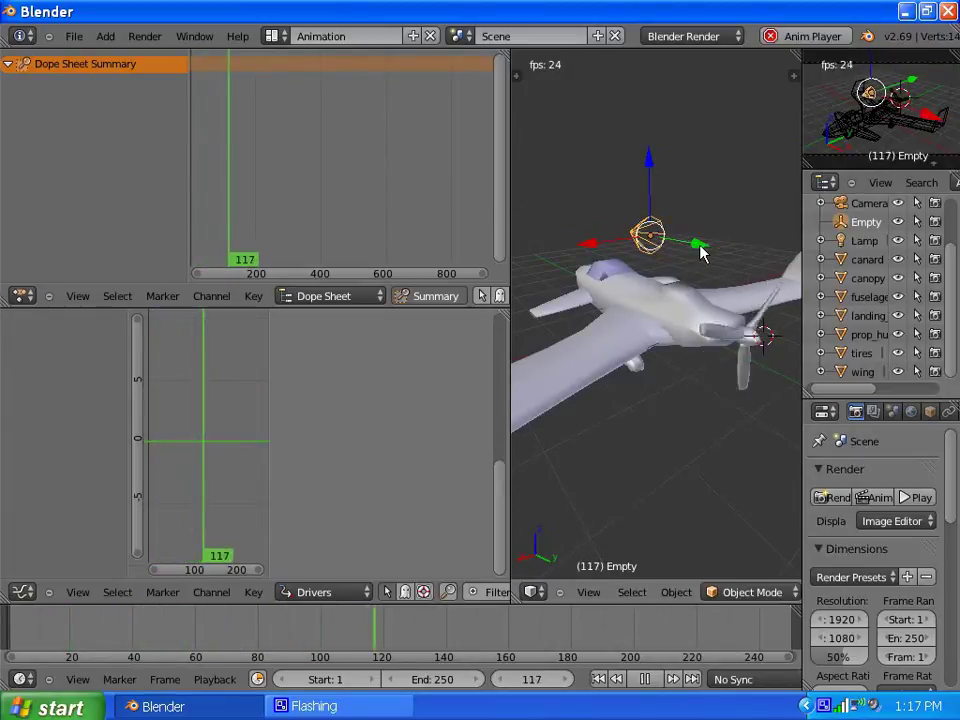
click(644, 679)
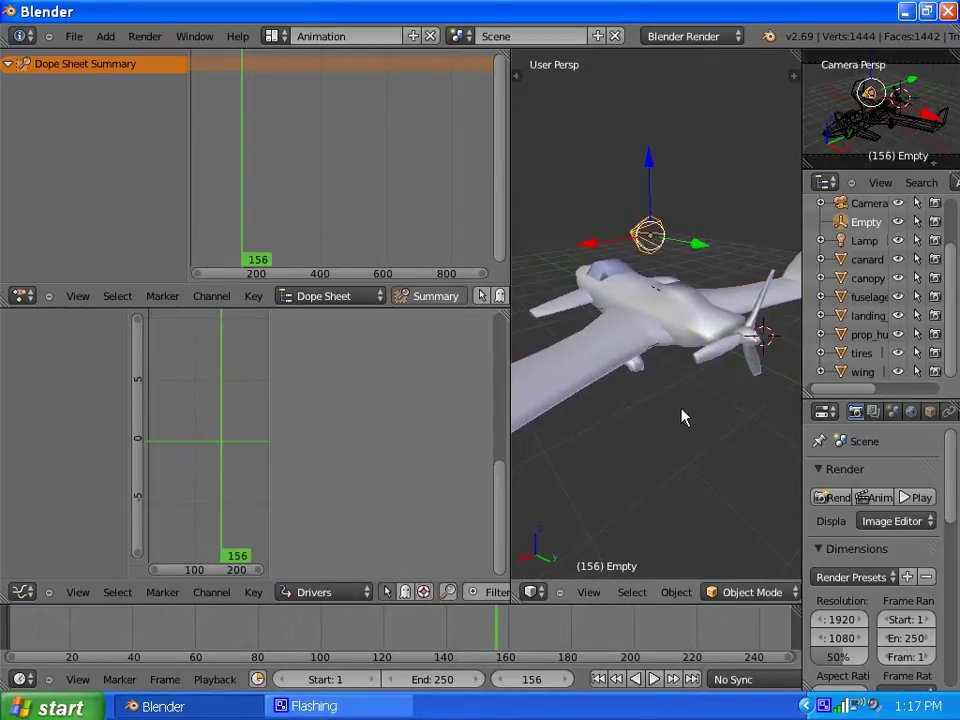
Step: Switch to the Default layout and list the Empty's available object constraint types
click(276, 37)
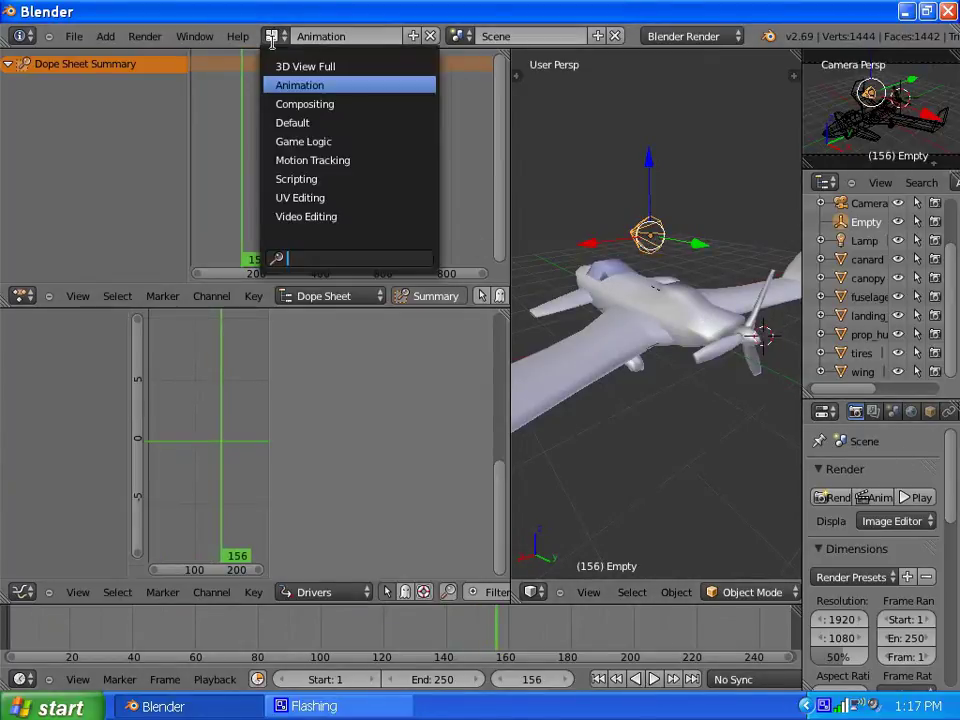
click(298, 122)
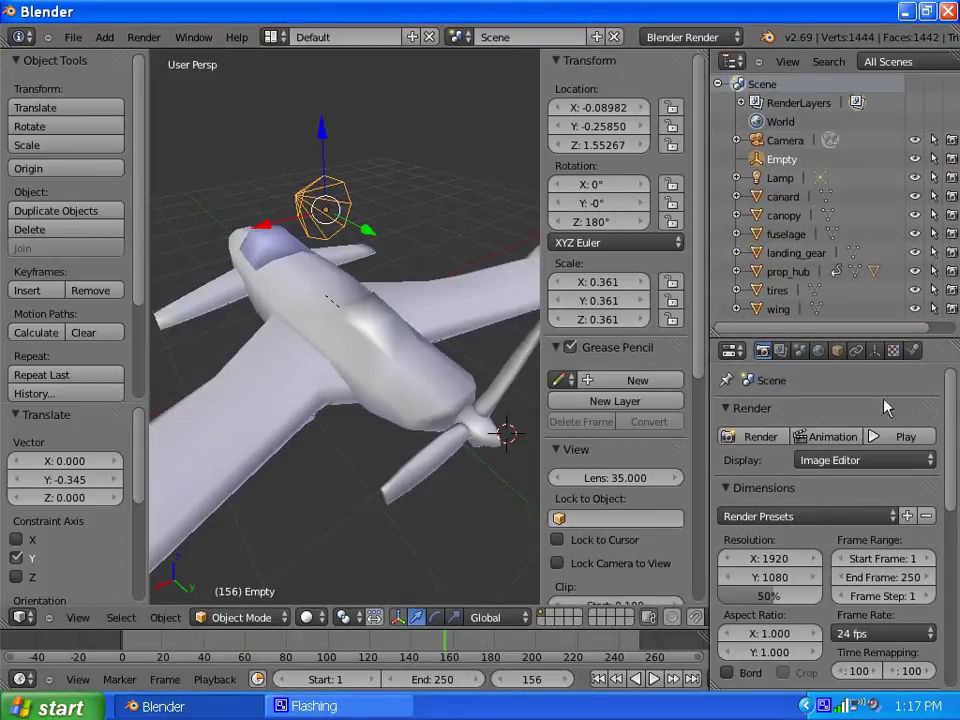
click(855, 352)
click(824, 414)
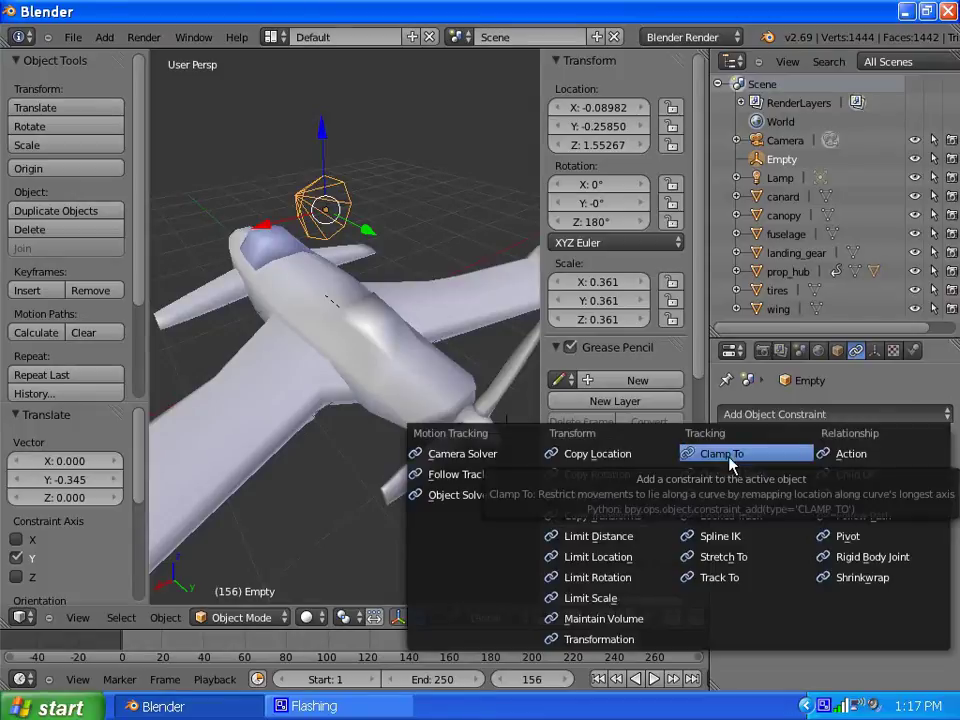
Step: Add a Limit Location constraint to the Empty with Minimum Y enabled at 0
click(598, 557)
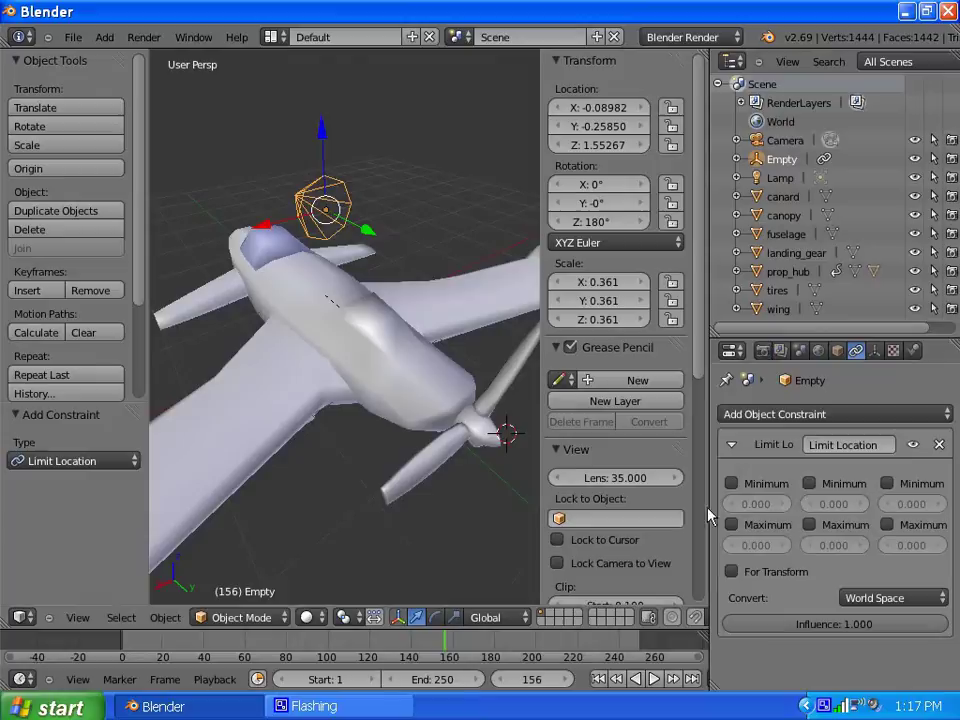
drag(708, 506, 632, 506)
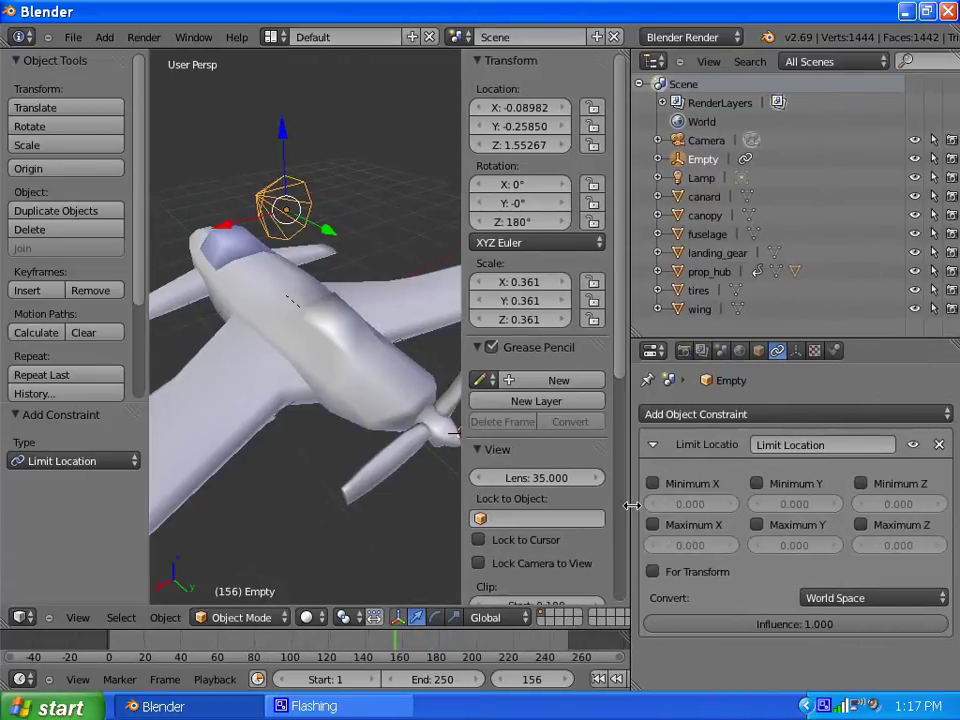
click(758, 484)
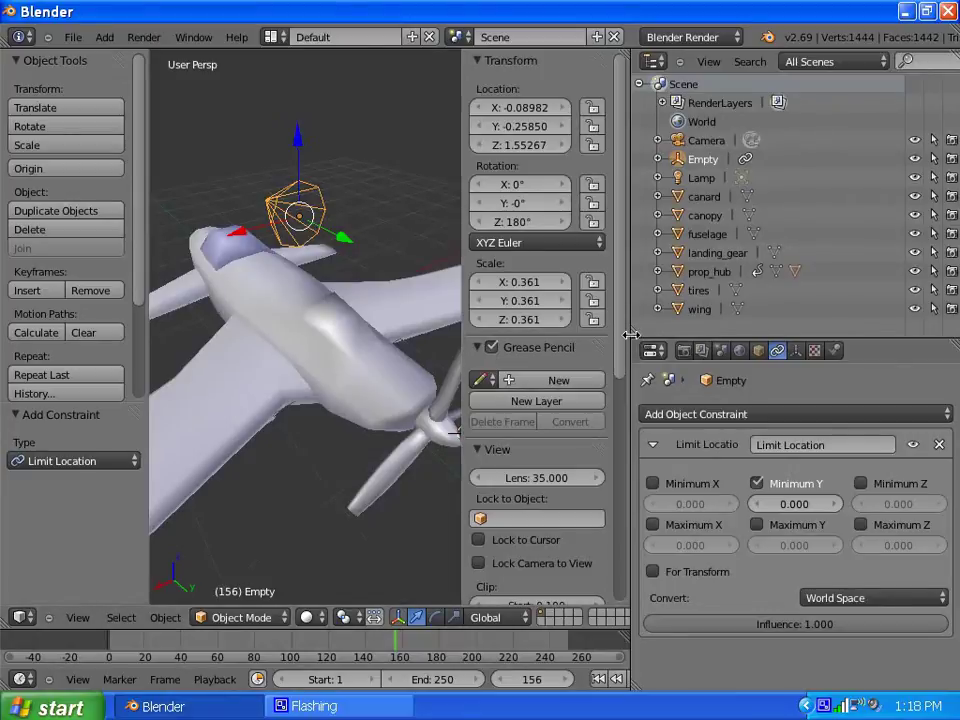
Step: Enlarge the 3D view, widen the outliner and properties, and return to frame 1
drag(630, 335, 845, 335)
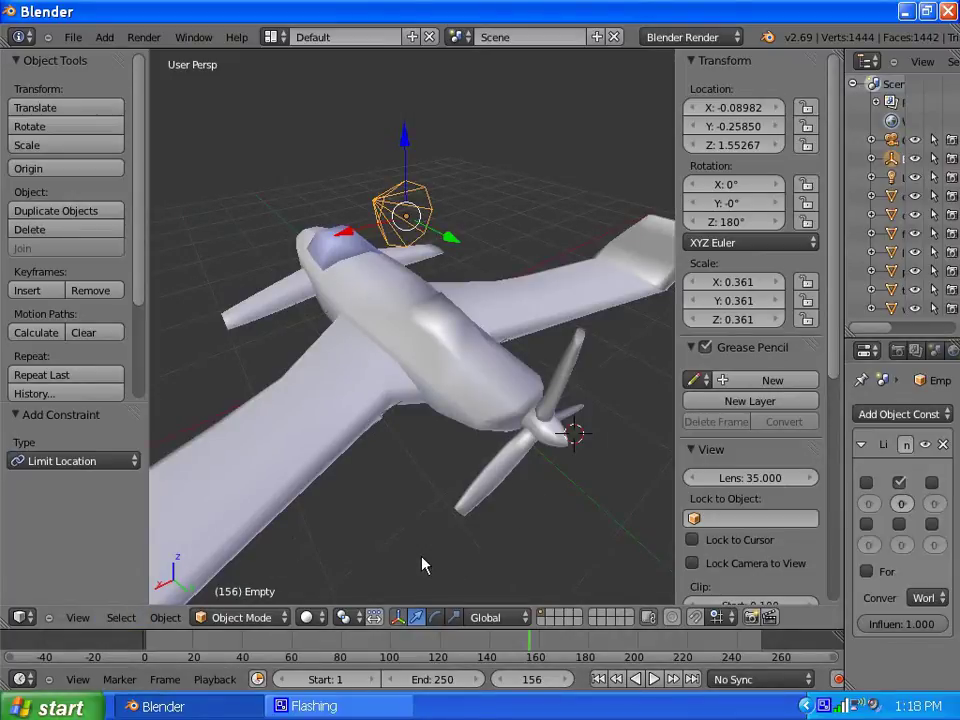
click(598, 679)
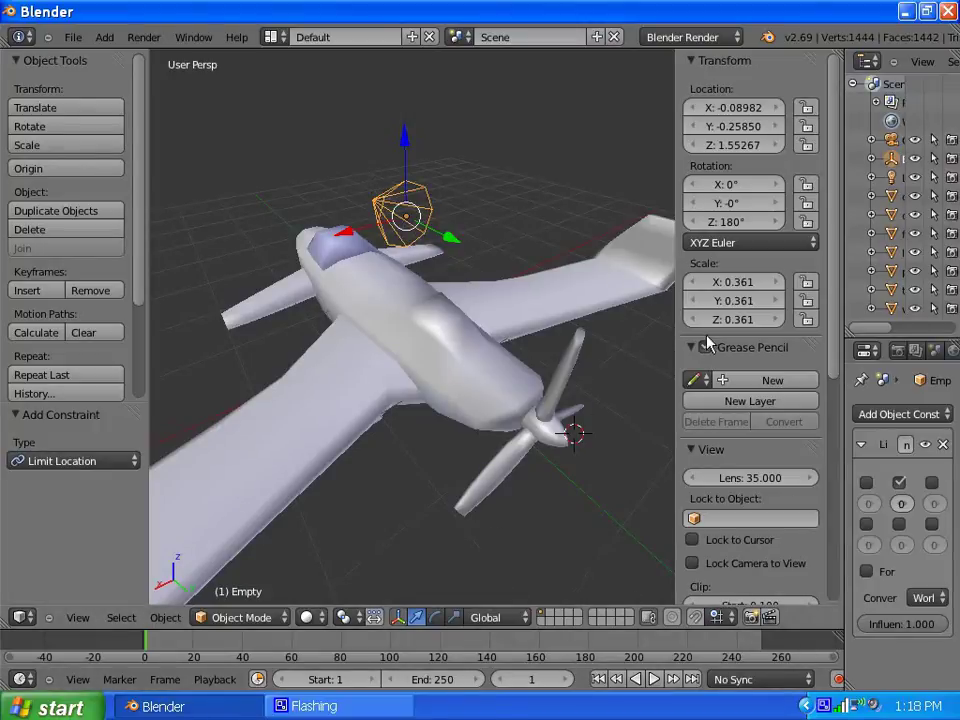
drag(865, 326, 887, 326)
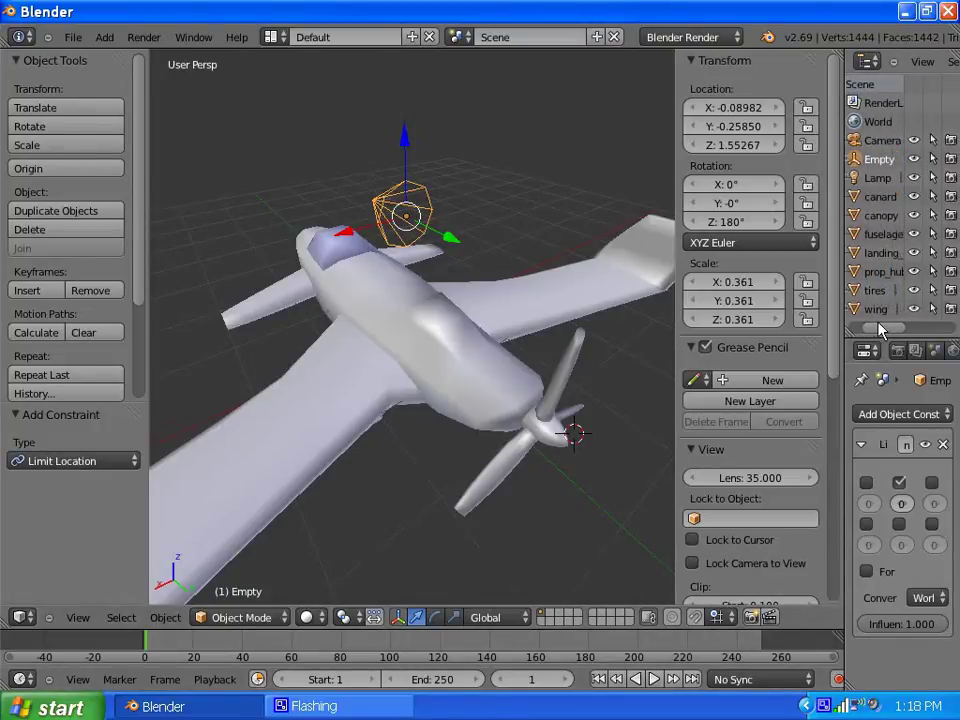
drag(841, 283, 670, 290)
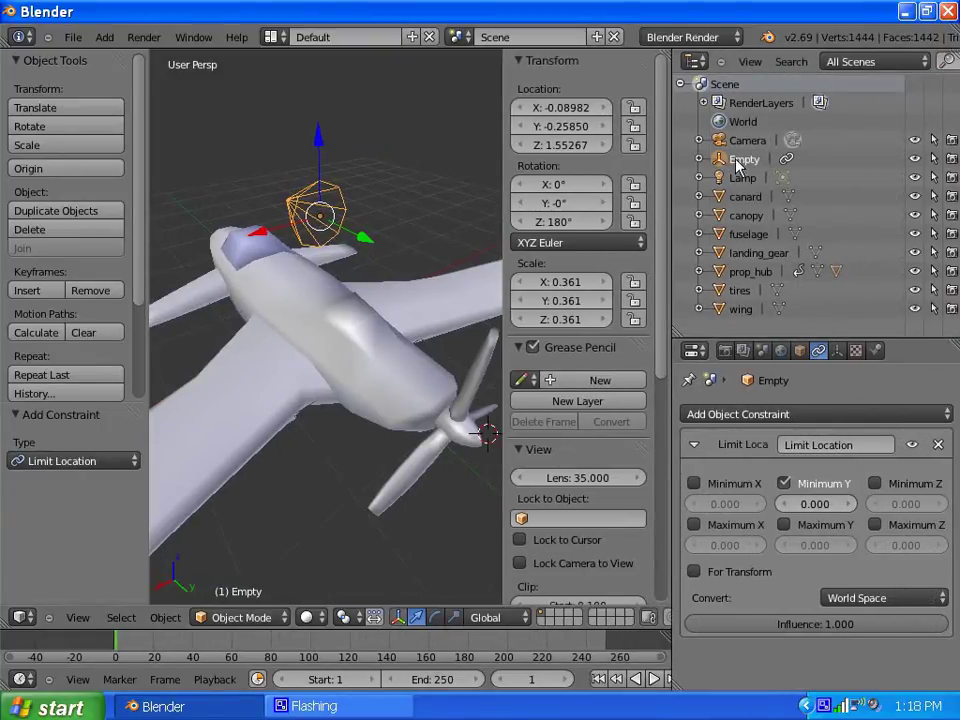
Step: Rename the Empty to ThrottleControl and parent it to fuselage in the outliner
click(799, 350)
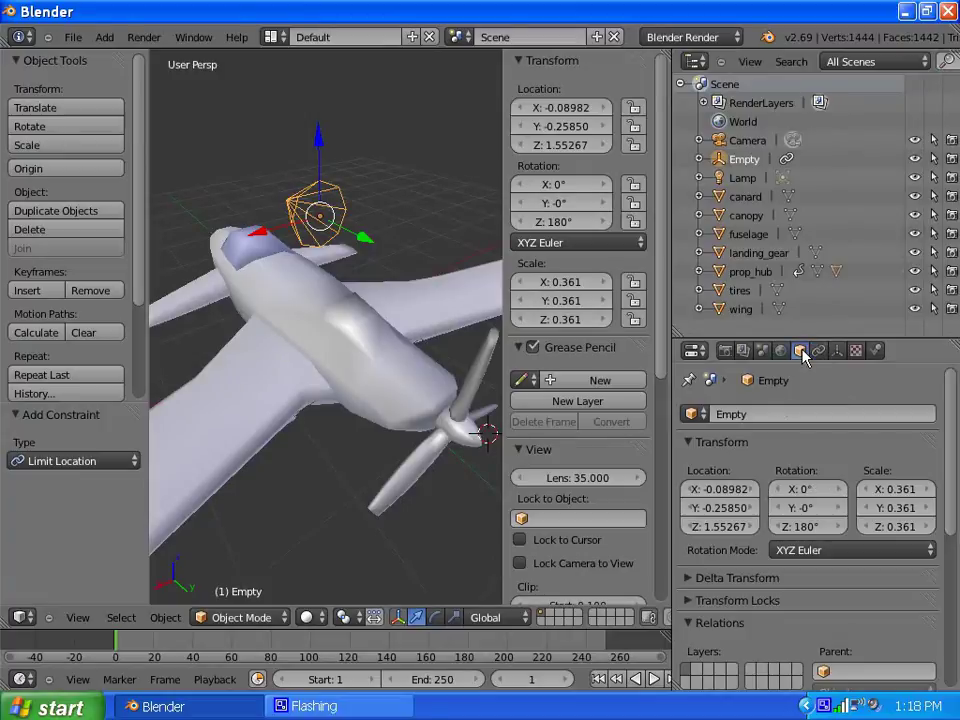
click(742, 415)
text(ThrottleControl)
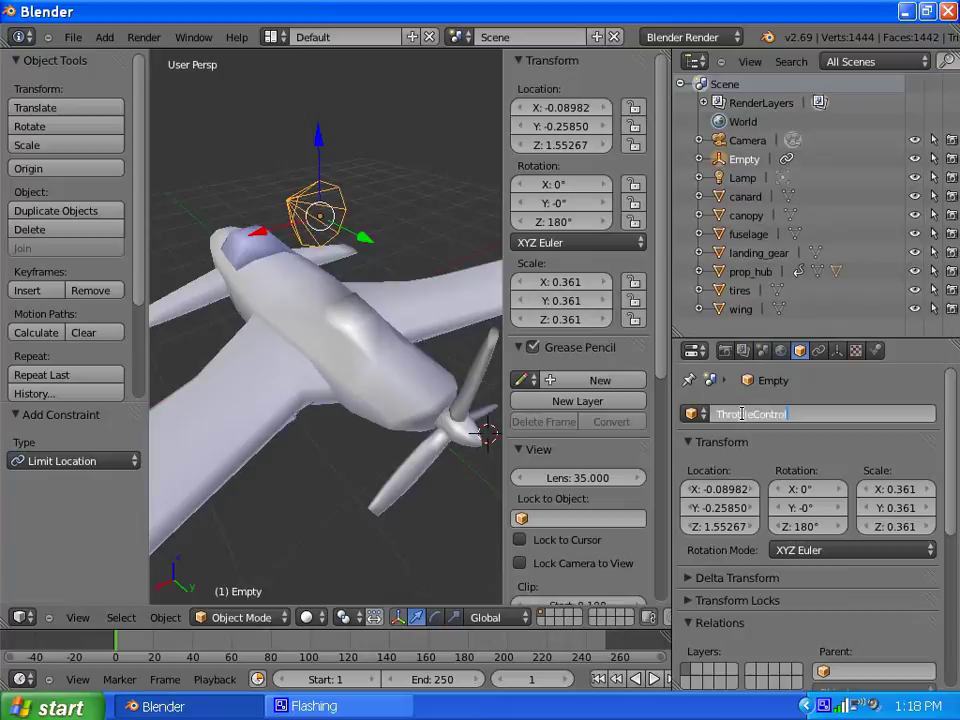
key(Return)
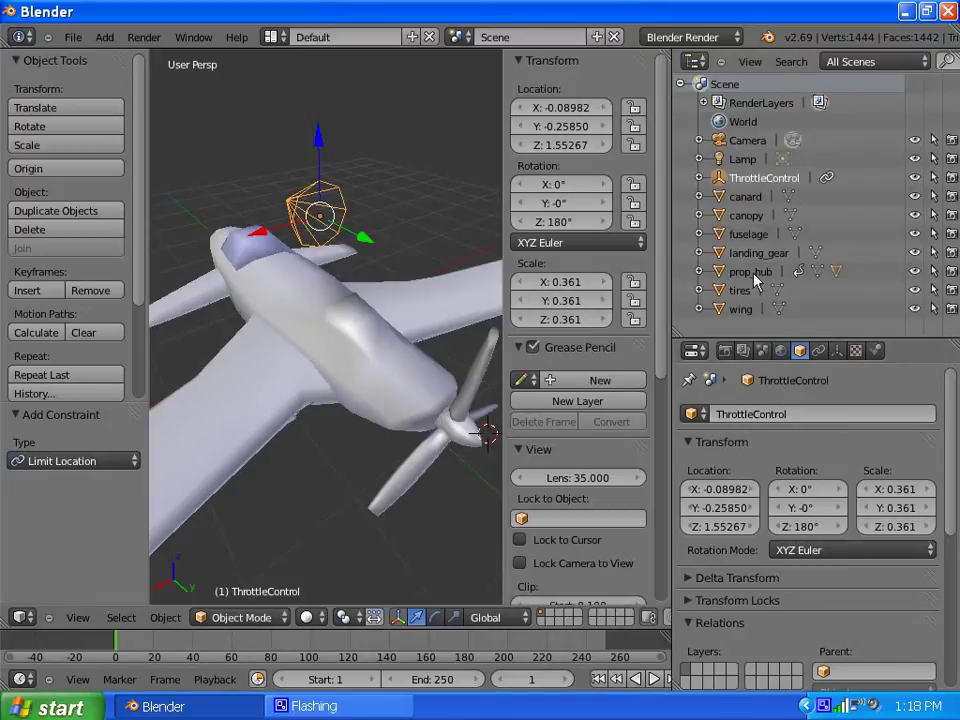
drag(724, 181, 731, 246)
click(699, 215)
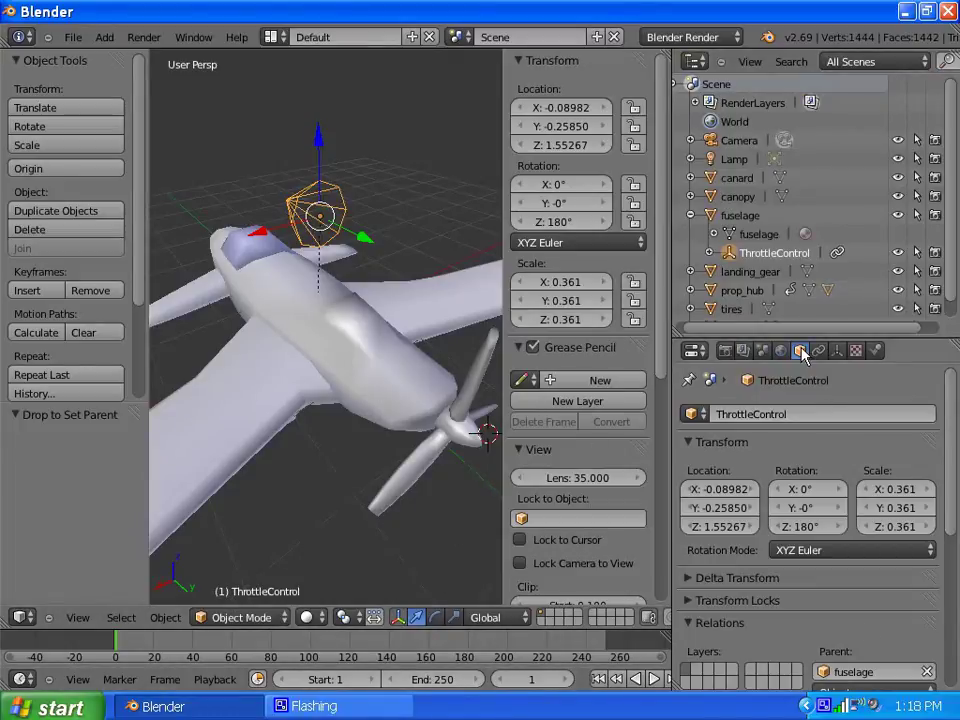
Step: Drag ThrottleControl along Y to -0.721 while viewing its Limit Location settings
scroll(520, 462, down, 3)
scroll(520, 466, down, 2)
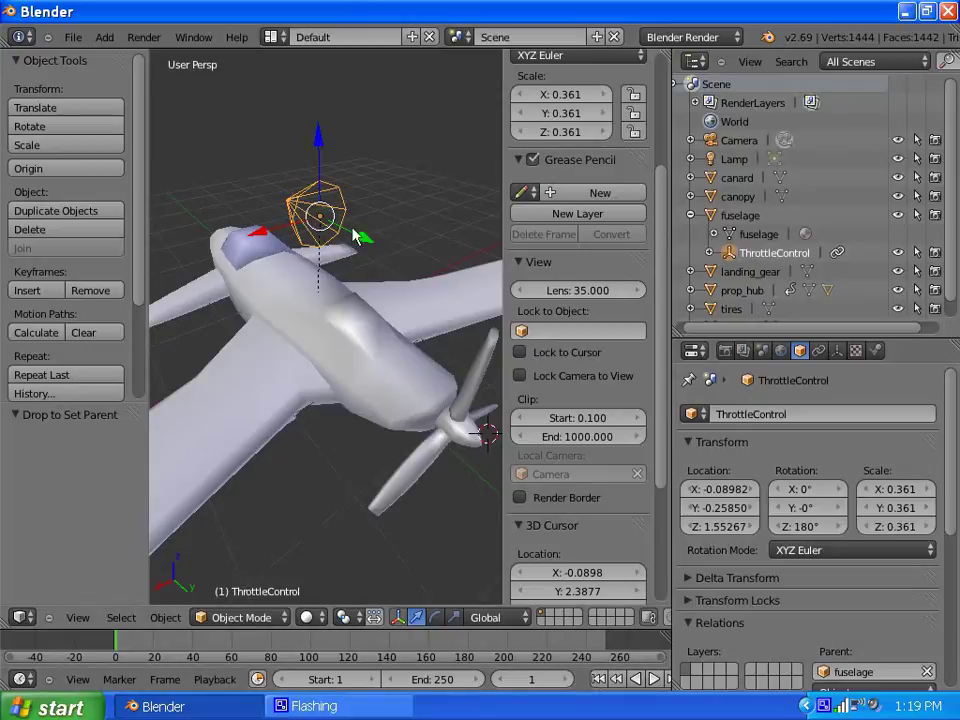
drag(365, 250, 453, 262)
click(819, 351)
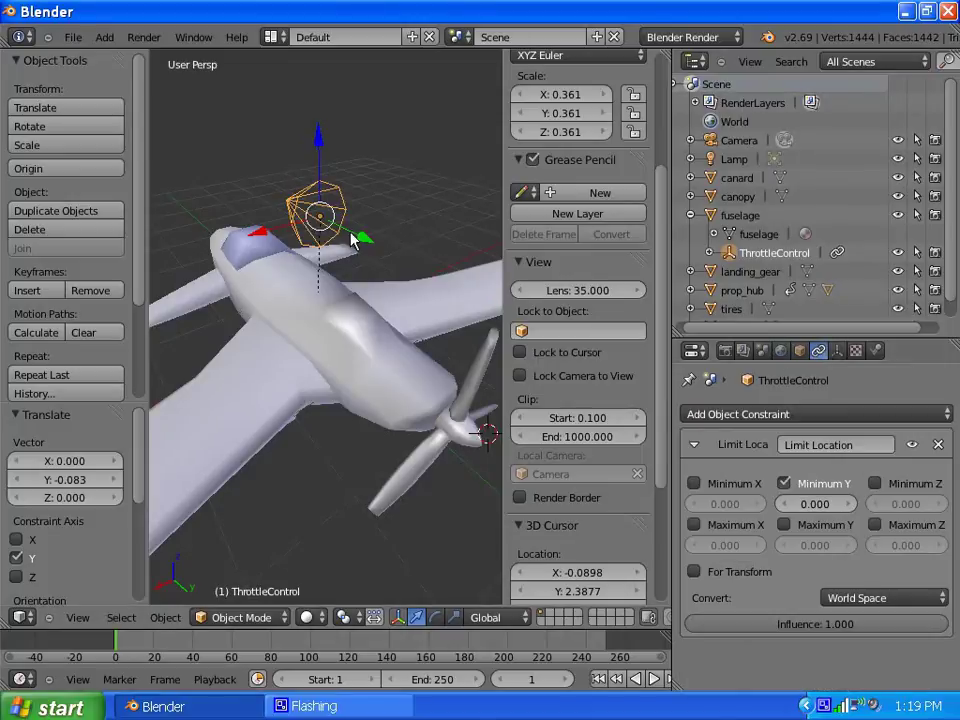
drag(355, 240, 341, 292)
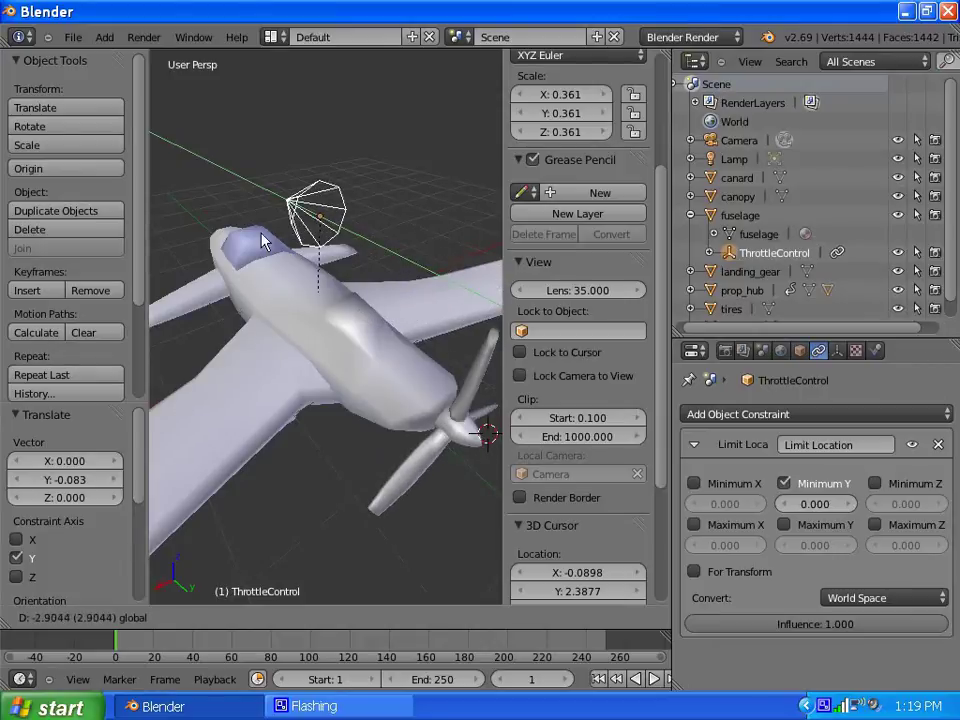
drag(262, 240, 317, 272)
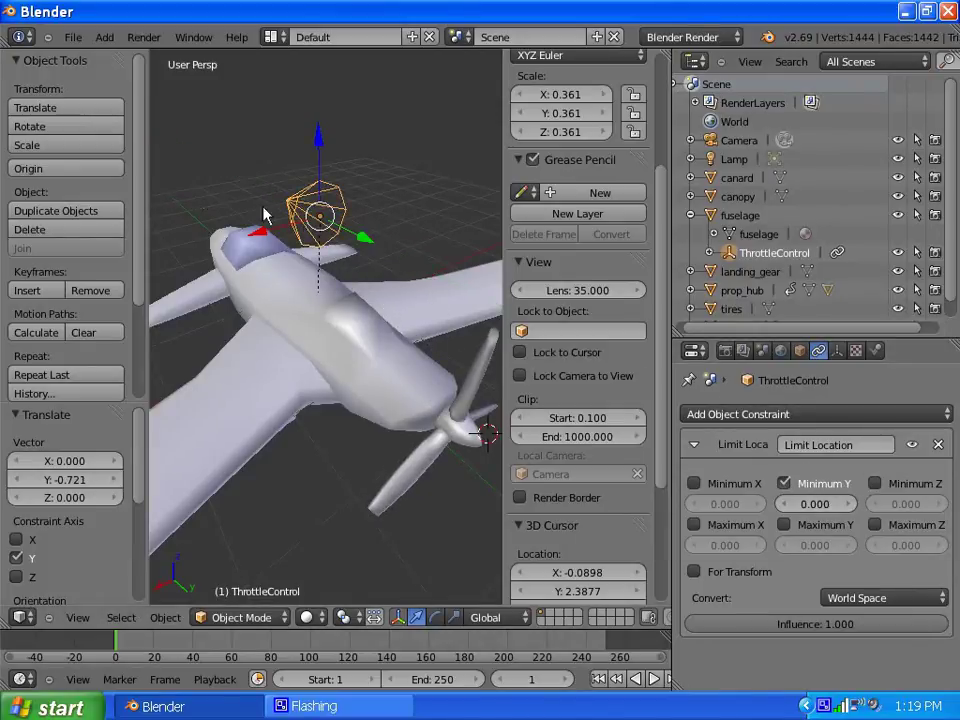
Step: Swap Minimum Y for Maximum Y at 0, then test-move ThrottleControl to Y 2.701
click(786, 484)
click(785, 524)
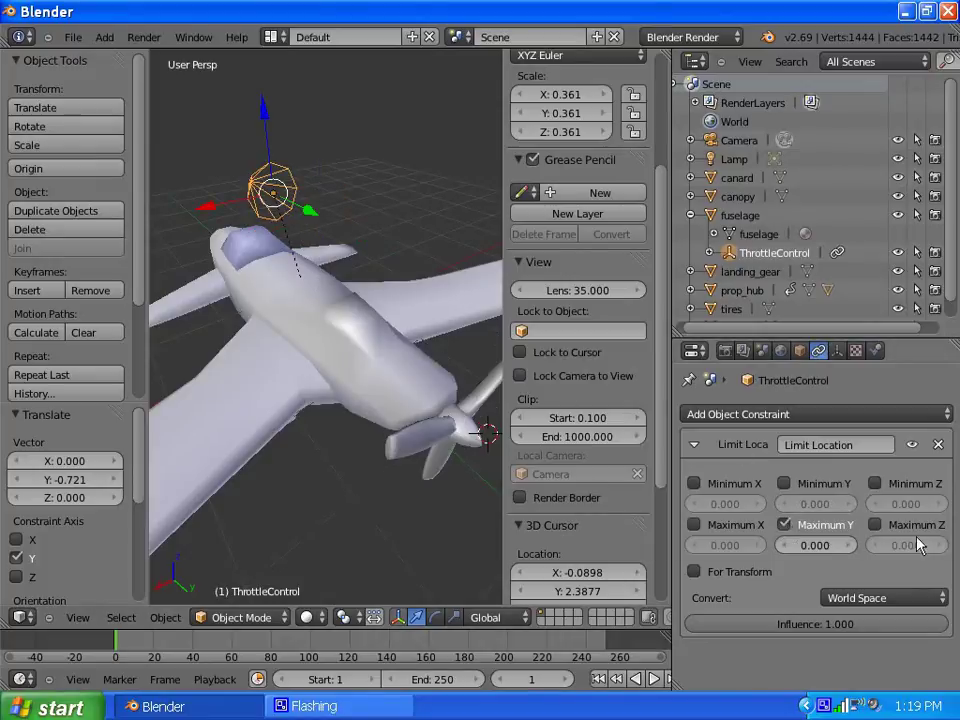
drag(310, 219, 455, 351)
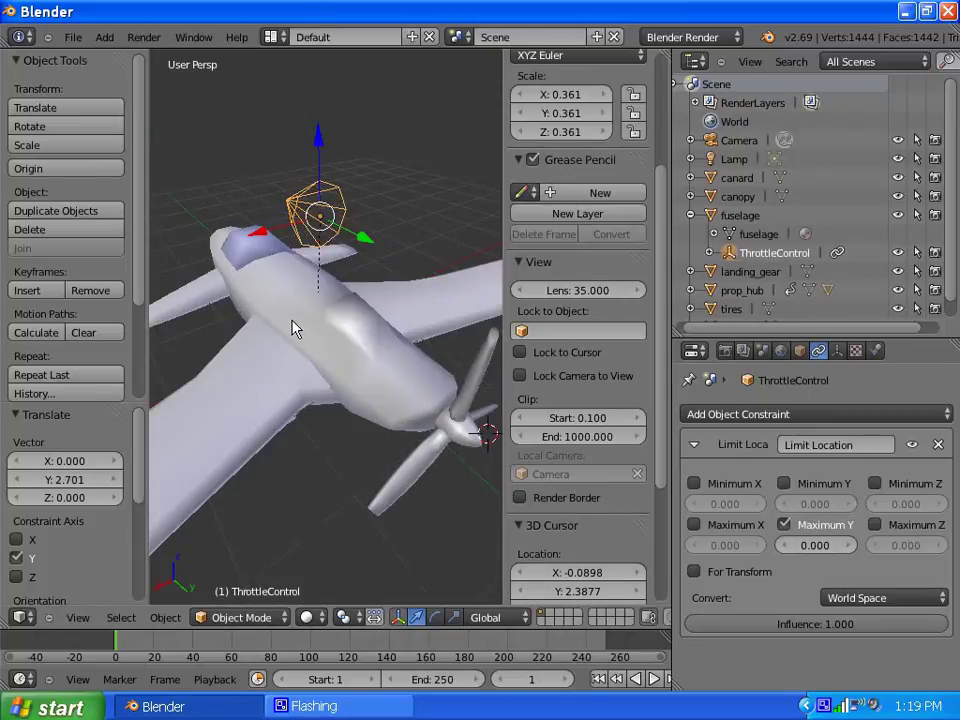
mouse_move(294, 329)
middle_down()
mouse_move(356, 347)
mouse_move(296, 349)
middle_up()
scroll(306, 354, down, 5)
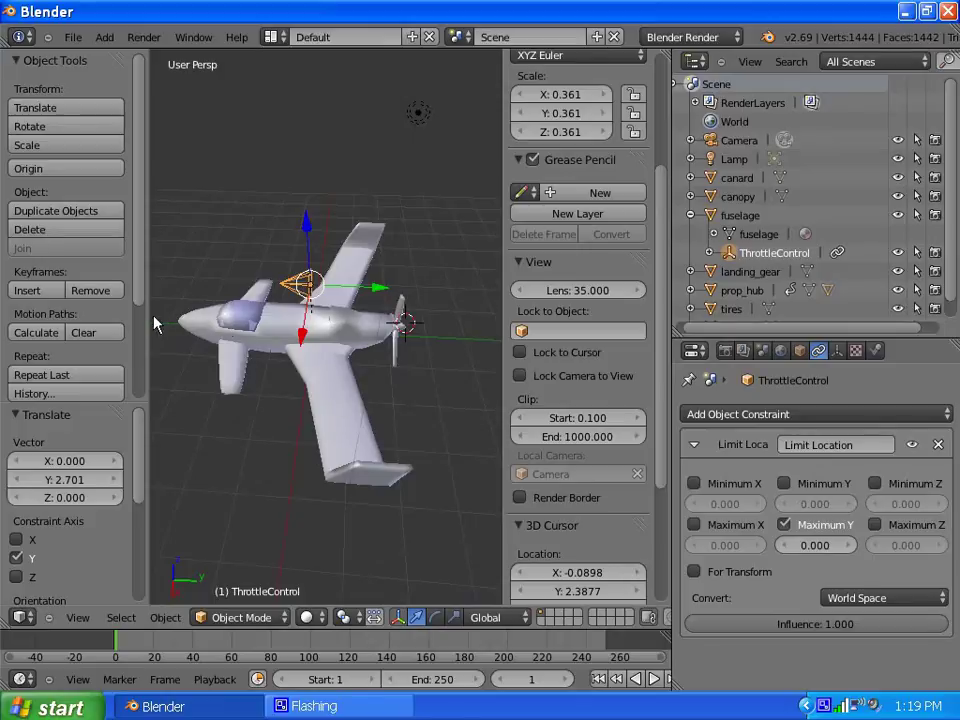
middle_drag(373, 337, 323, 337)
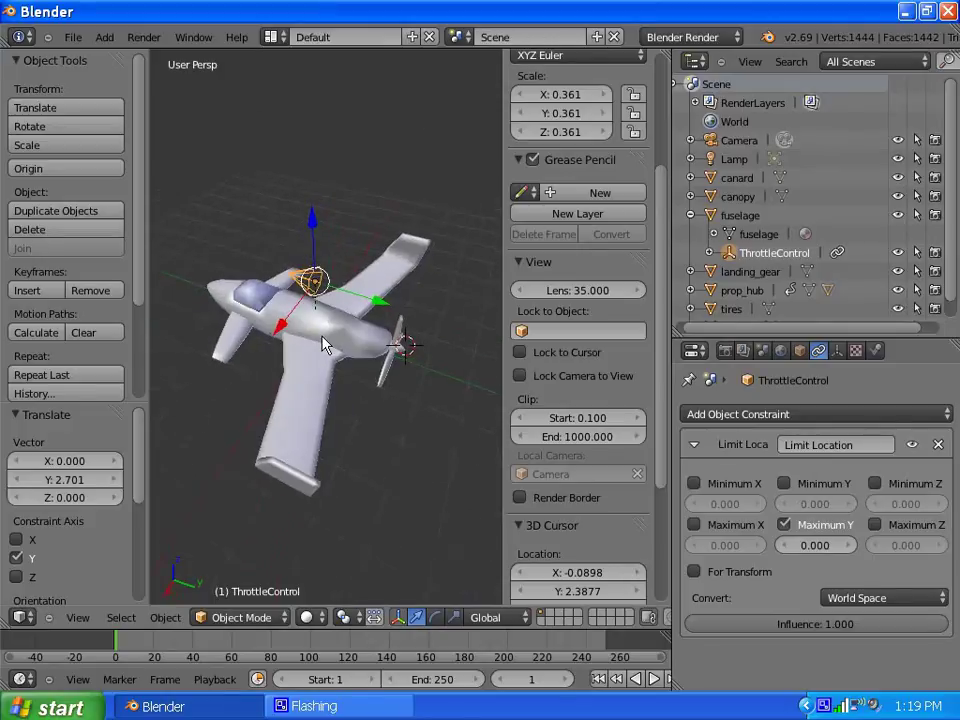
Step: Start playback and move ThrottleControl along Y twice to vary the spin
click(653, 679)
key(g)
key(y)
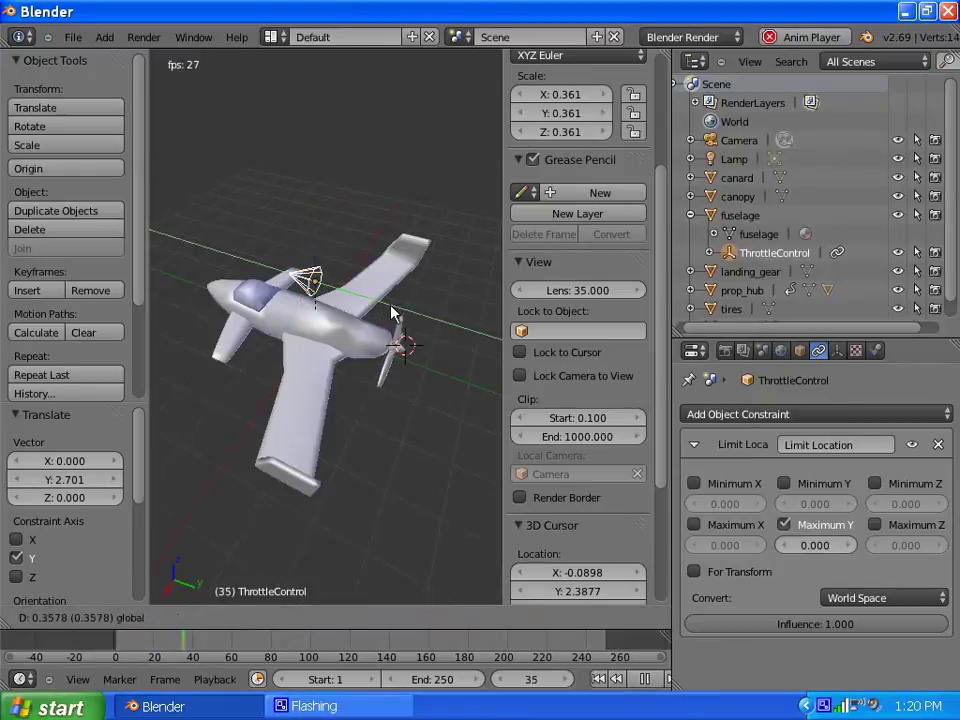
click(340, 302)
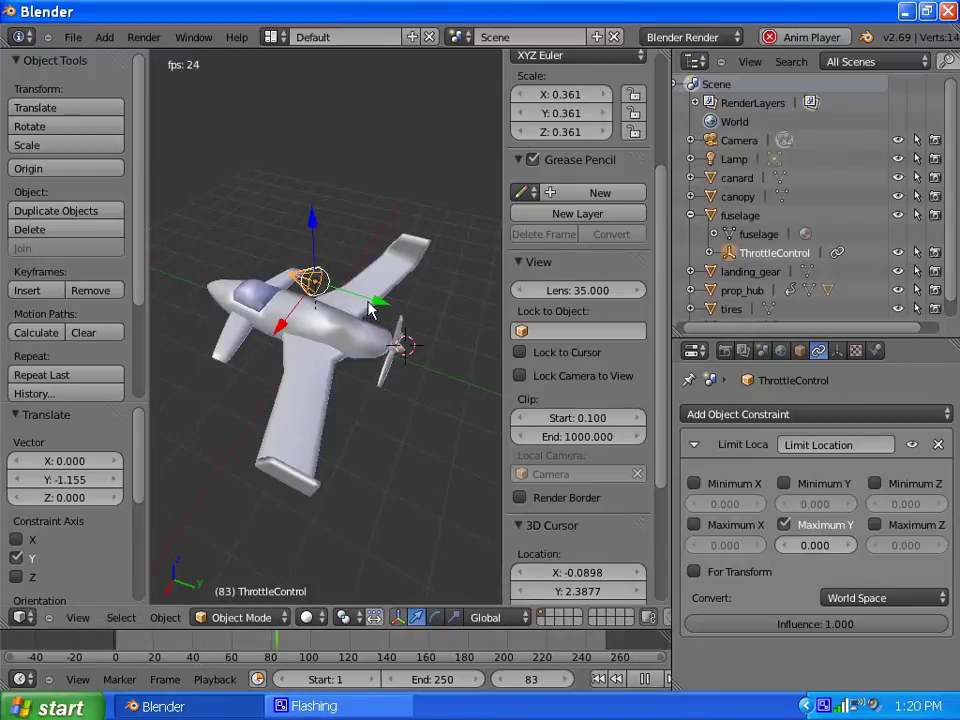
key(g)
key(y)
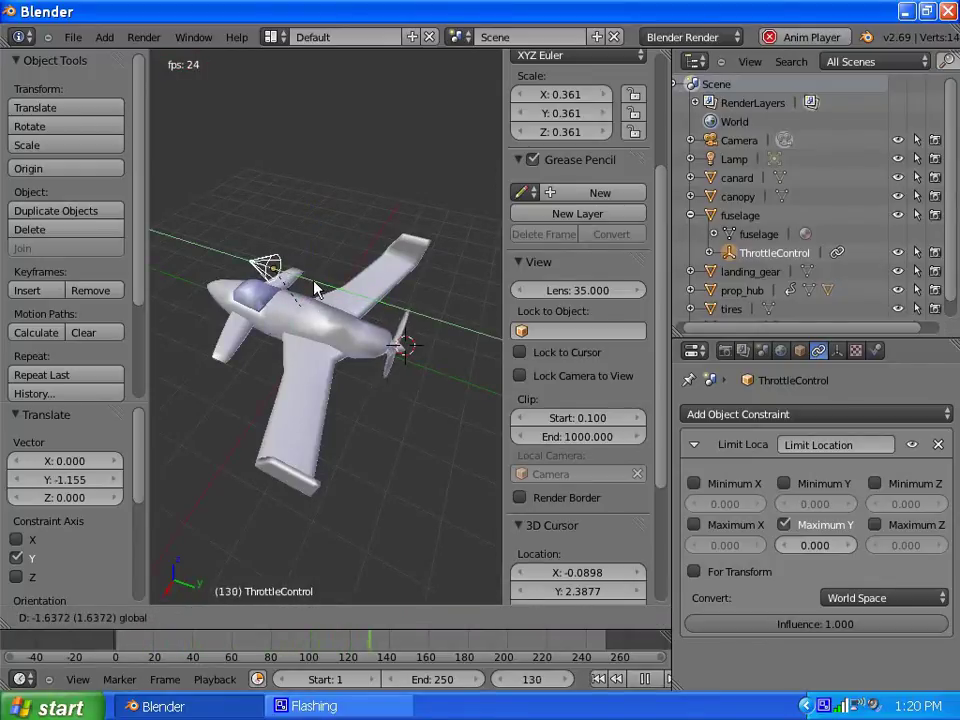
click(330, 292)
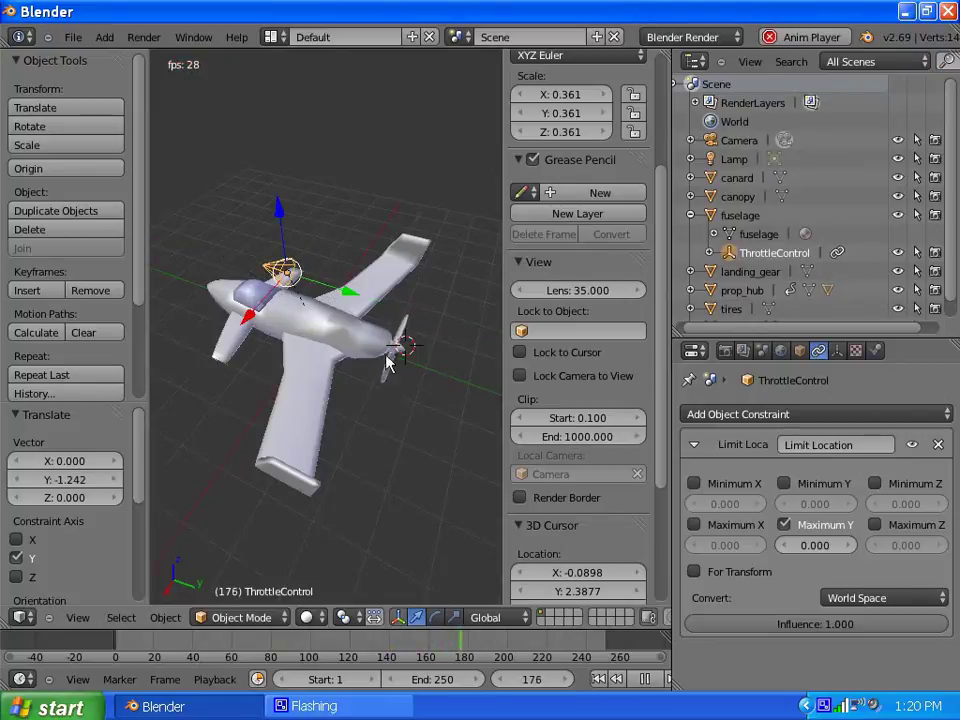
Step: Keep moving ThrottleControl along Y from new angles, ending at Y -0.733
middle_drag(360, 386, 185, 346)
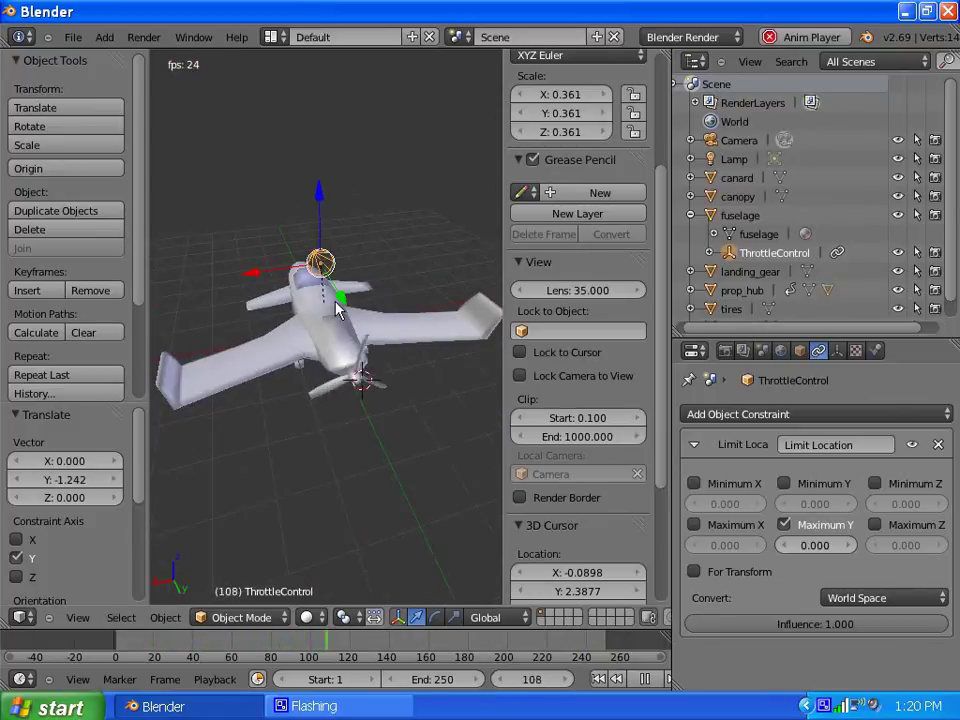
mouse_move(336, 296)
mouse_down()
mouse_move(369, 339)
mouse_move(330, 284)
mouse_up()
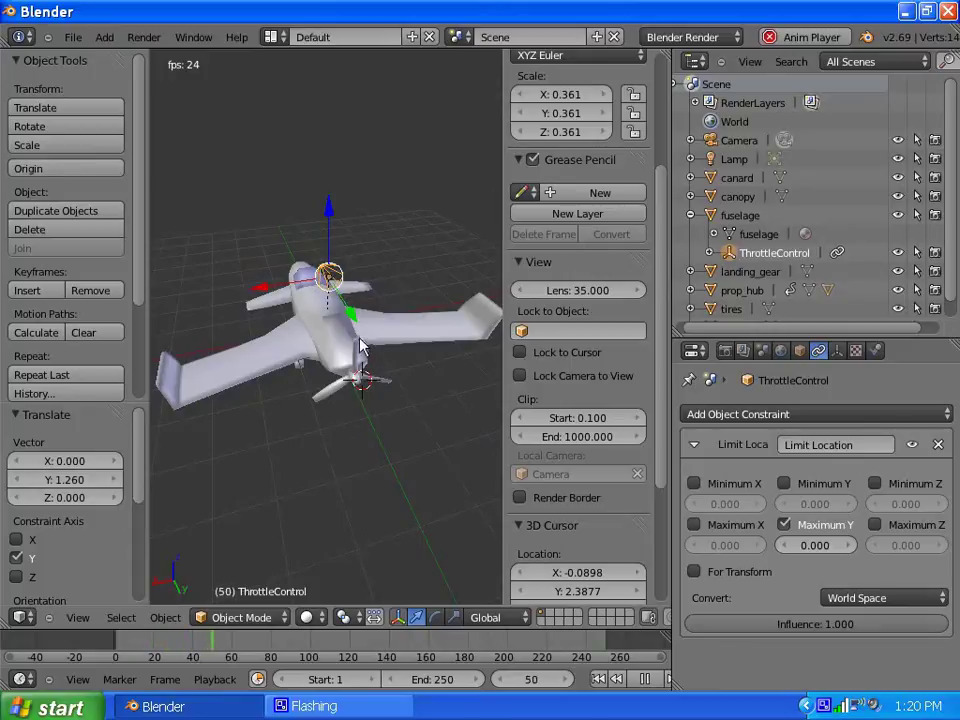
middle_drag(285, 388, 386, 400)
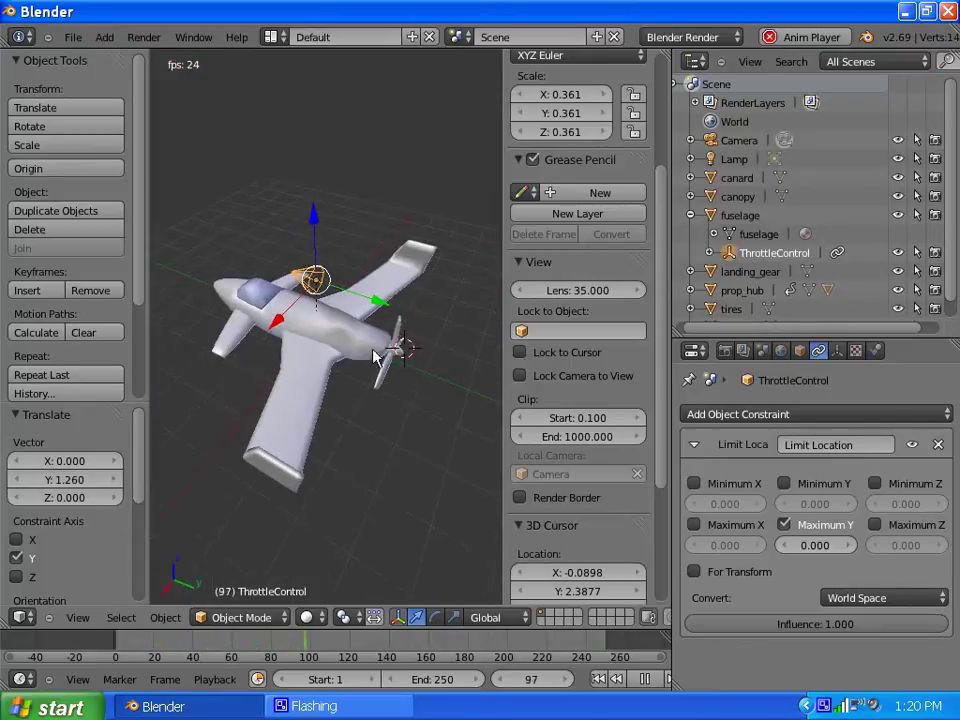
key(g)
key(y)
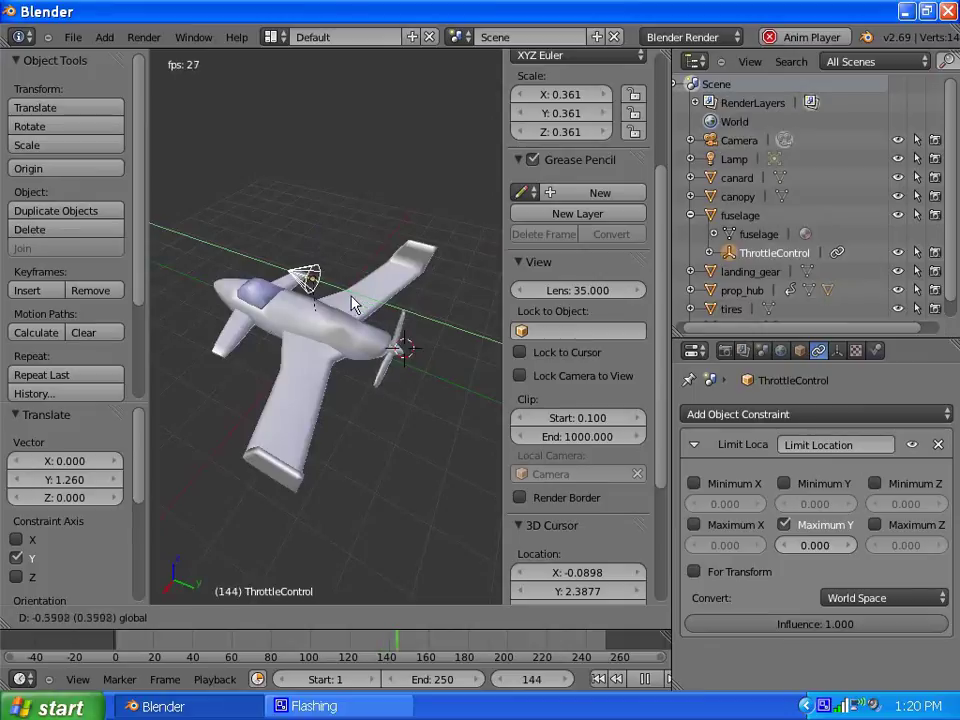
click(366, 304)
key(g)
key(y)
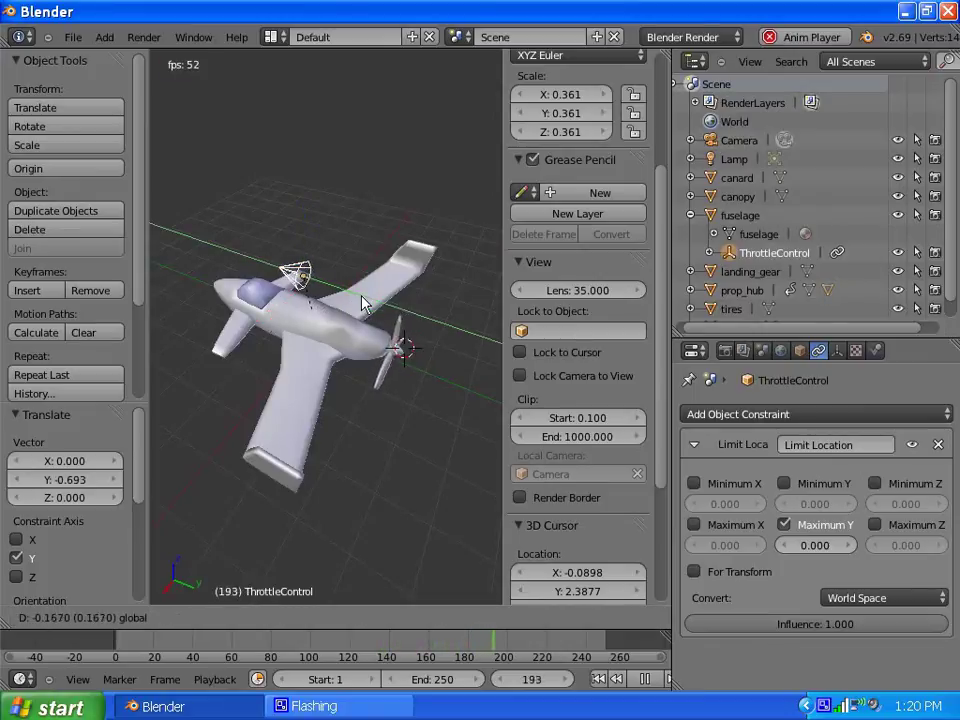
click(343, 292)
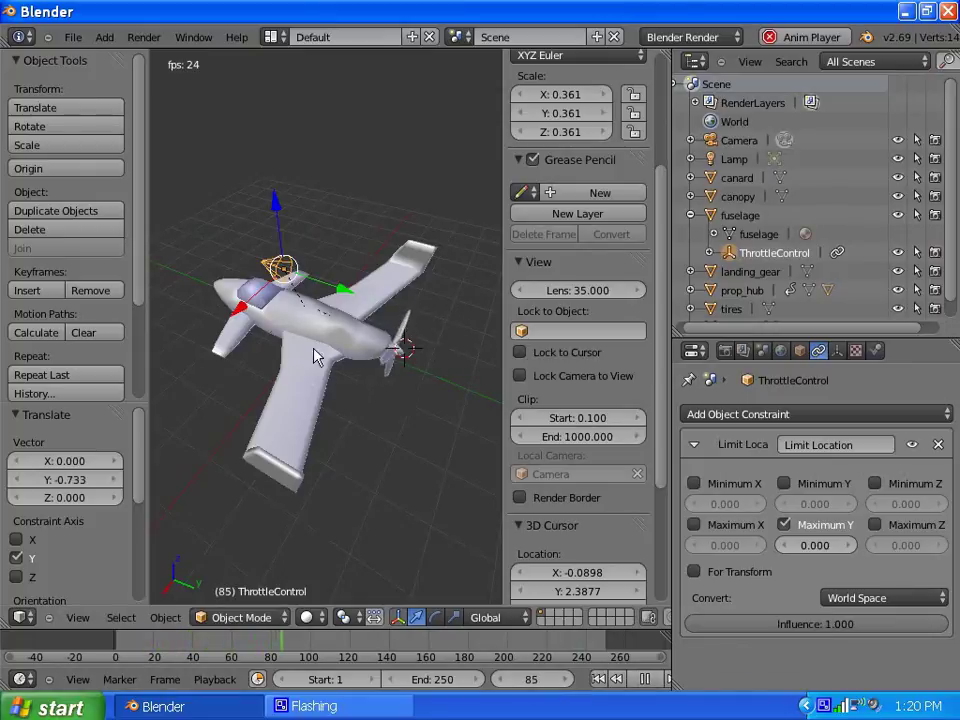
Step: Stop playback and orbit around the airplane to face the propeller close up
click(643, 681)
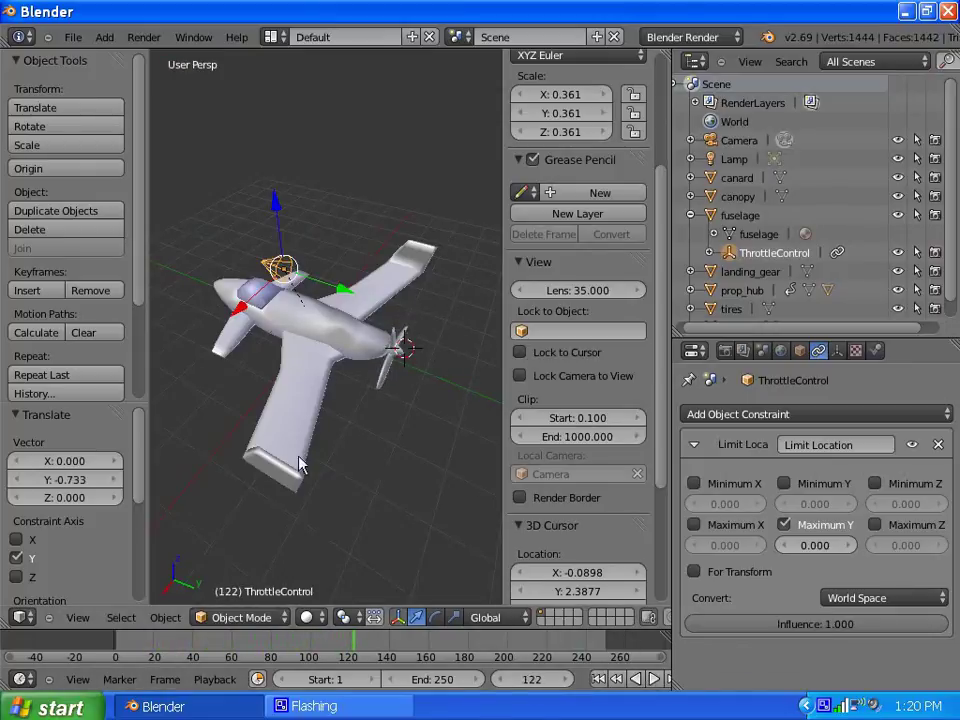
middle_drag(266, 345, 449, 293)
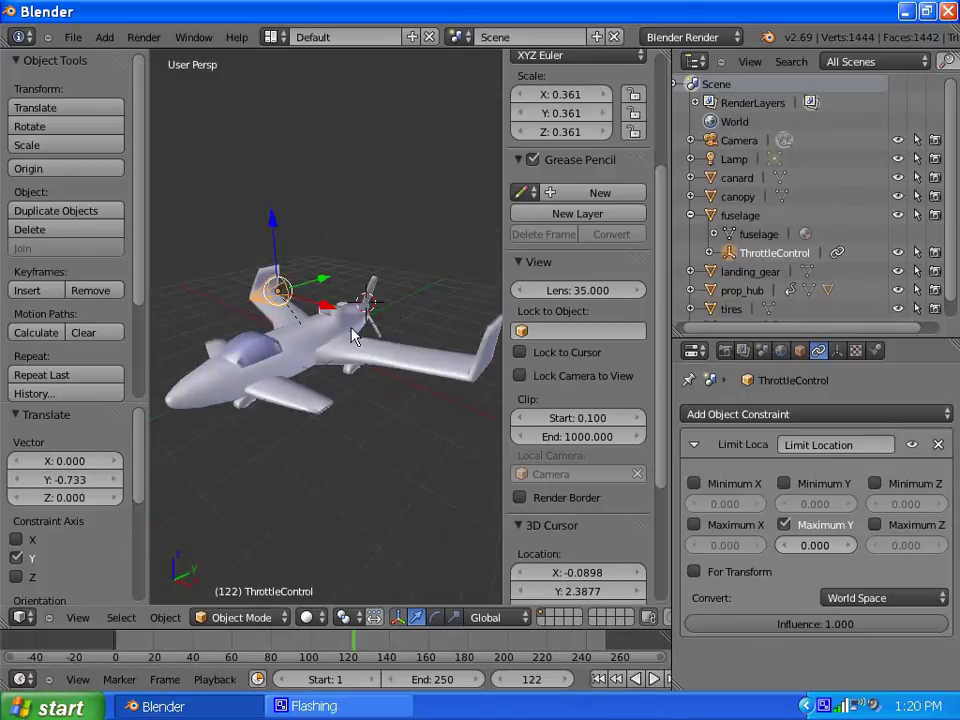
middle_drag(354, 336, 370, 342)
middle_drag(293, 302, 414, 369)
scroll(414, 369, up, 4)
middle_drag(392, 425, 326, 410)
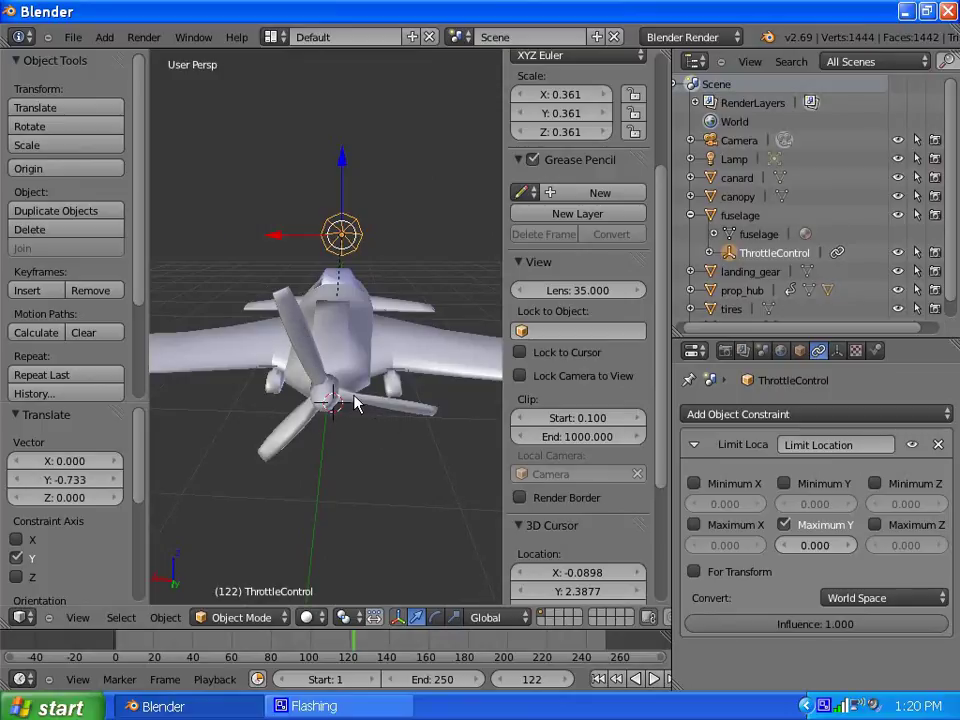
scroll(320, 392, up, 2)
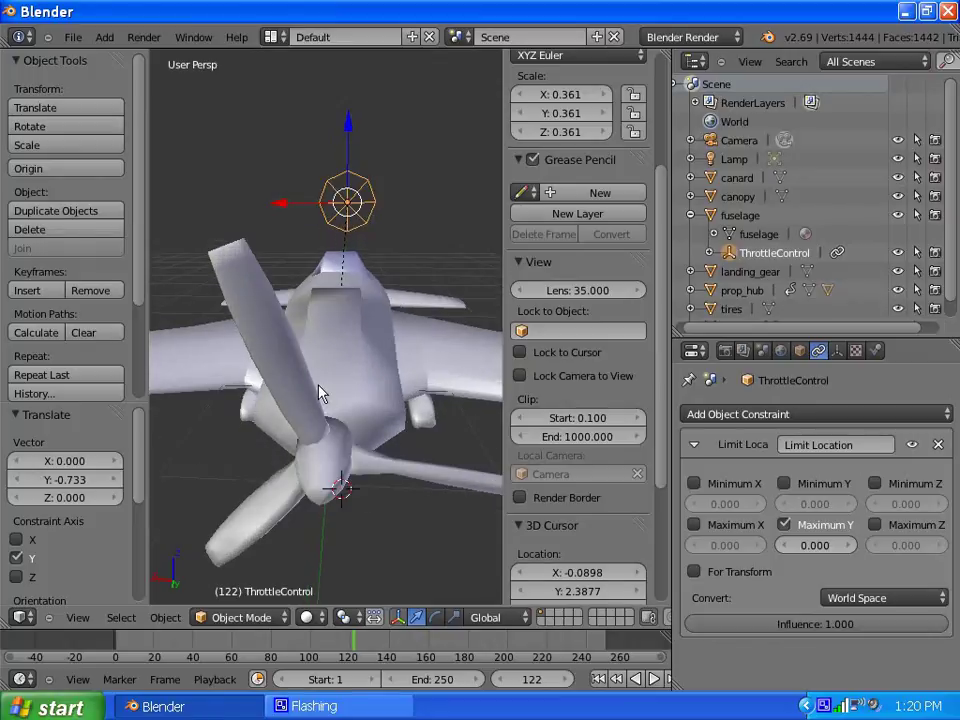
Step: View the plane from above and the upper left, then restart playback
middle_drag(322, 408, 430, 437)
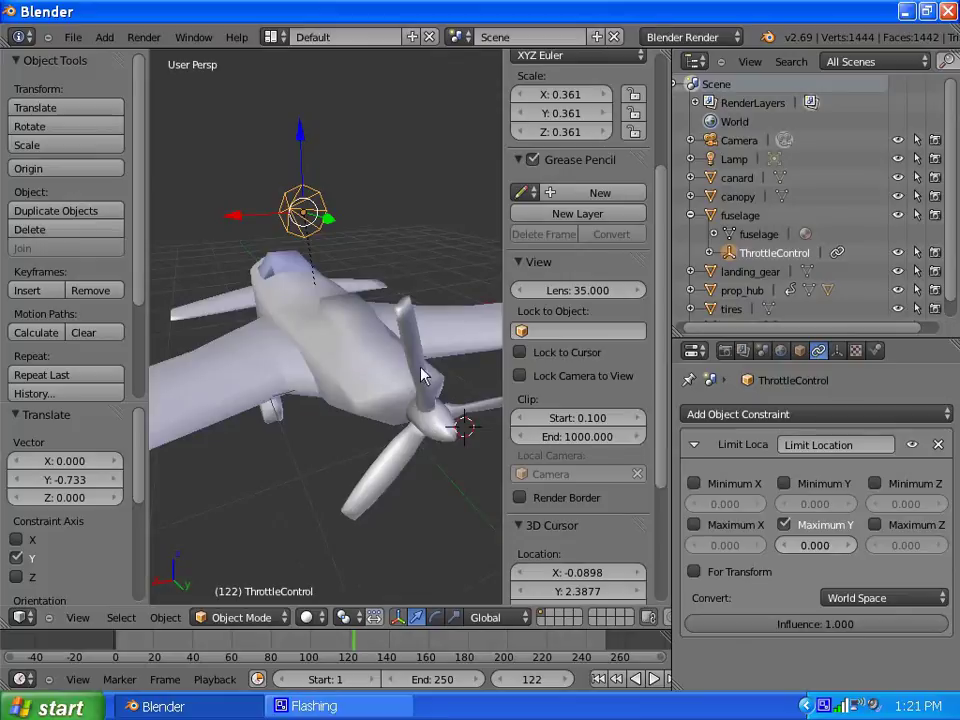
middle_drag(422, 390, 384, 351)
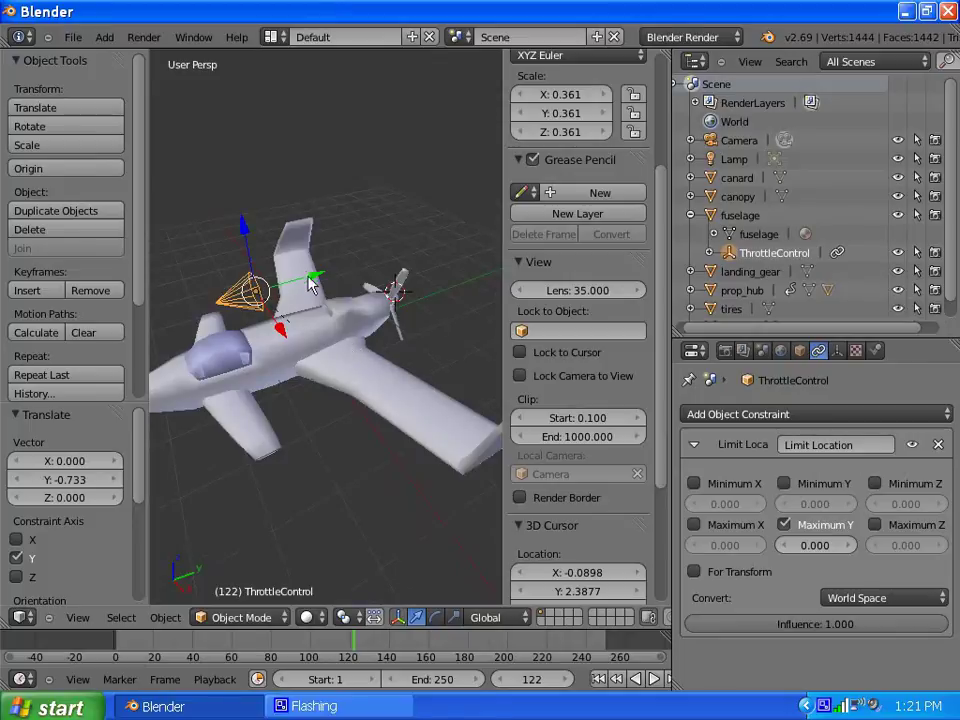
scroll(283, 318, down, 2)
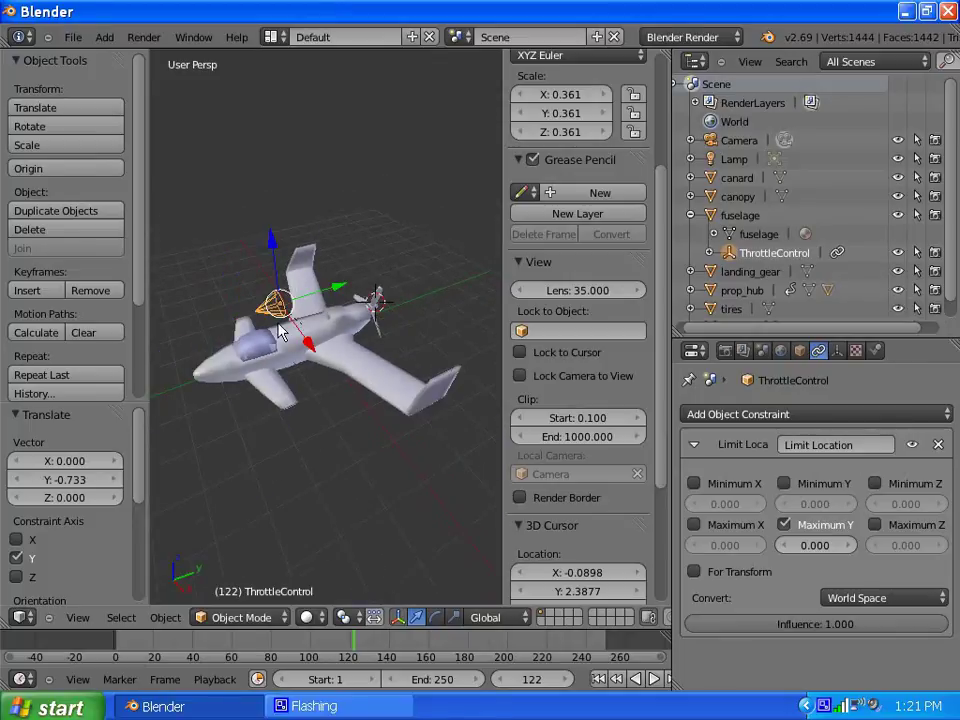
middle_drag(283, 330, 182, 326)
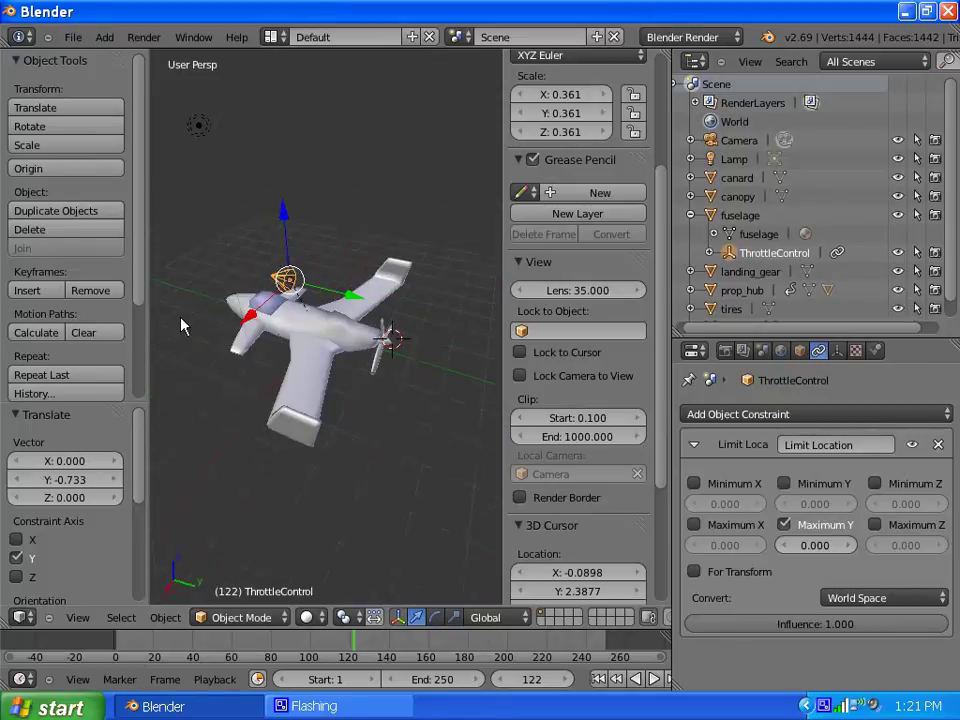
click(655, 678)
middle_drag(338, 392, 355, 356)
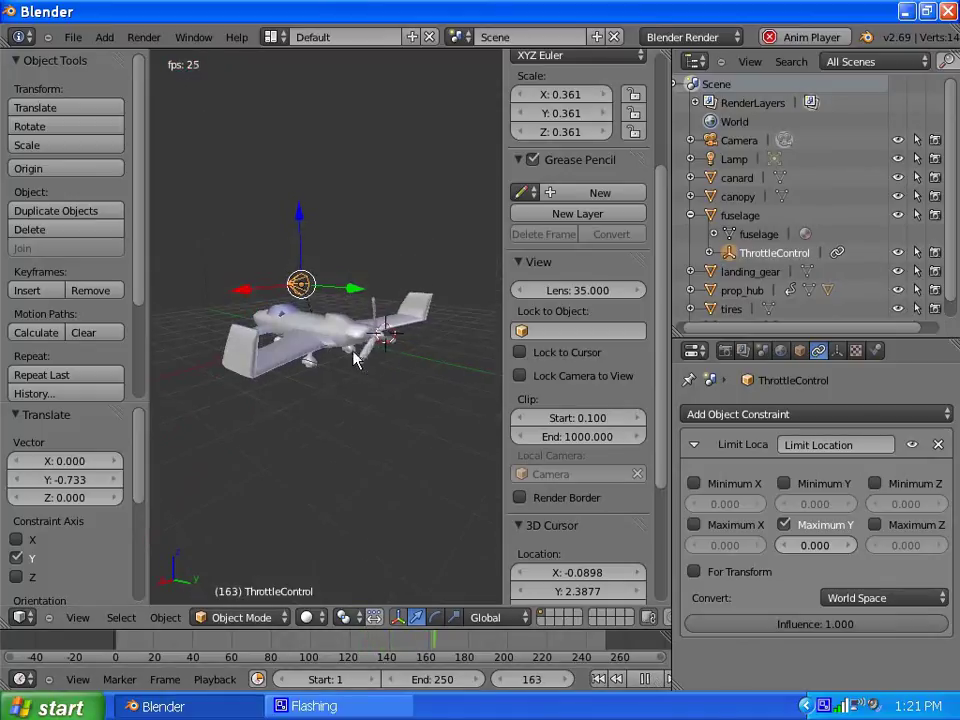